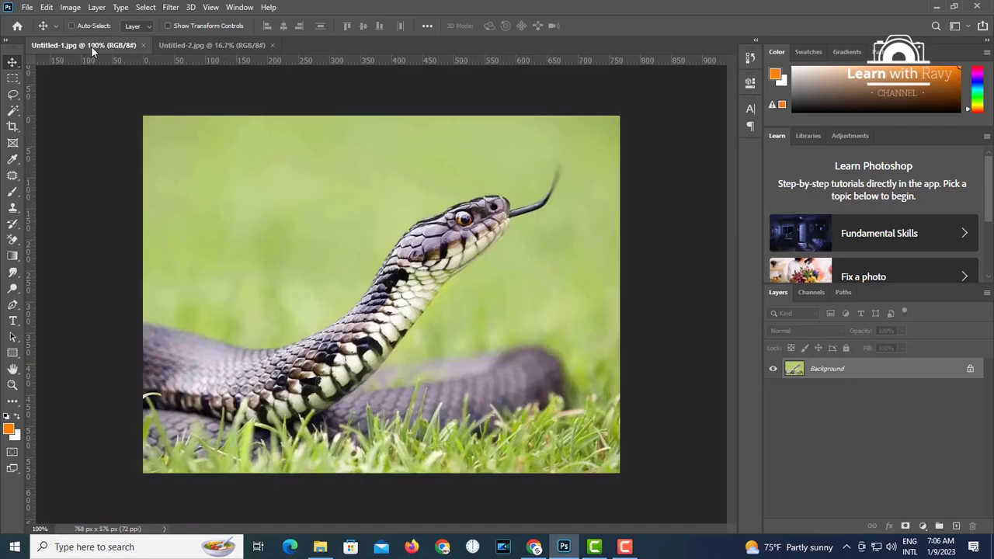
Step: Duplicate the snake photo's Background layer twice and fill the lower copy, Background copy, with orange
{"action": "left_click_drag", "start_coordinate": [839, 369], "coordinate": [957, 525]}
{"action": "left_click_drag", "start_coordinate": [886, 373], "coordinate": [958, 526]}
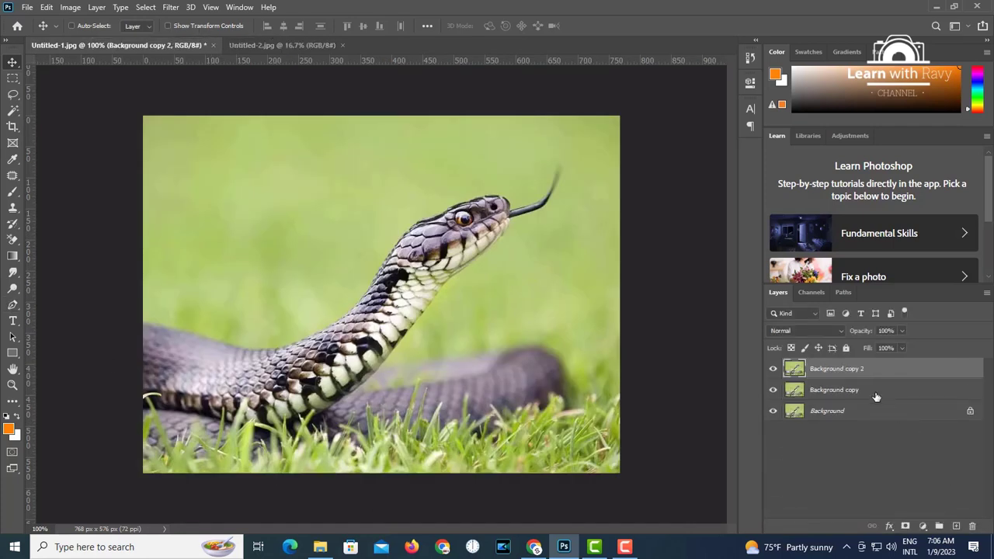
{"action": "left_click", "coordinate": [12, 255]}
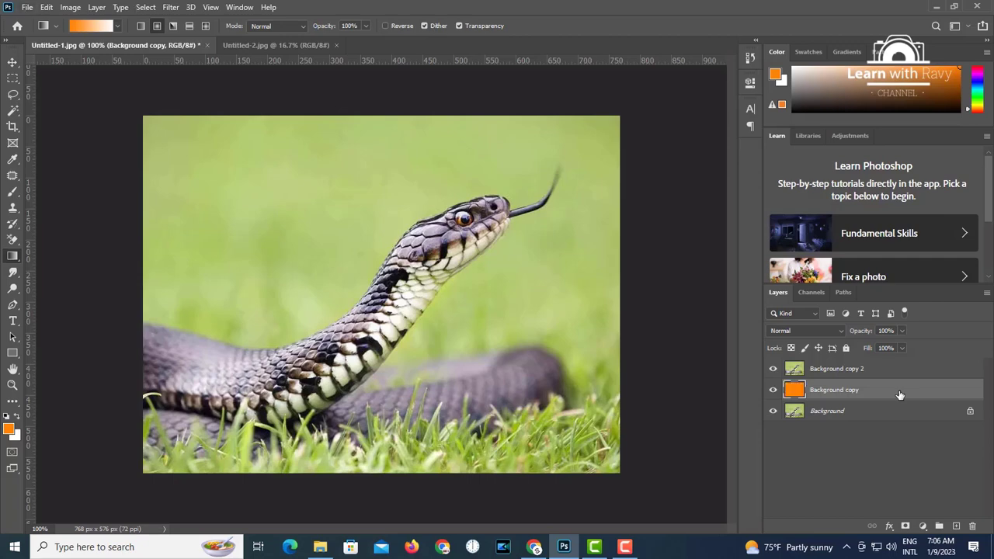
Step: Select the snake on the Background copy 2 layer using Select Subject
{"action": "left_click", "coordinate": [895, 378]}
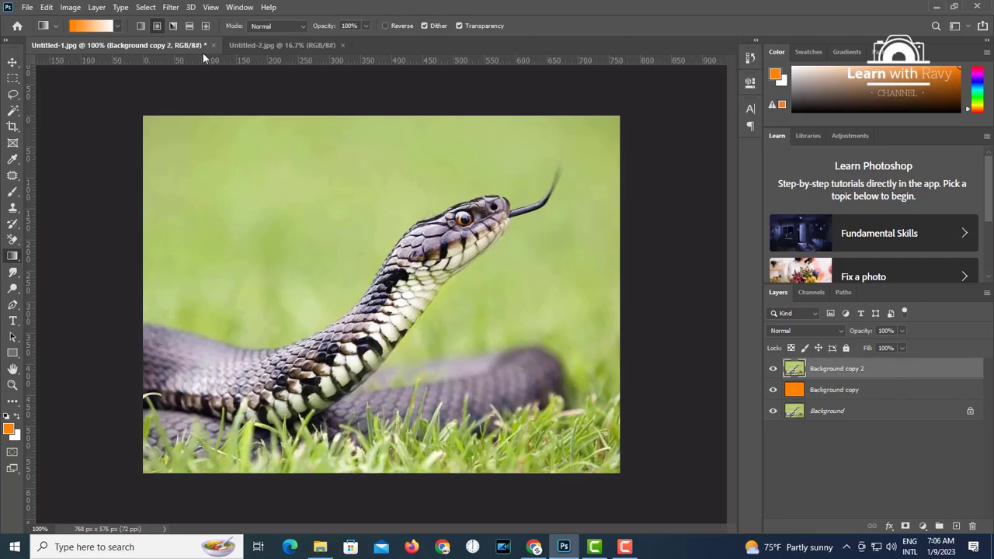
{"action": "left_click", "coordinate": [145, 7]}
{"action": "left_click", "coordinate": [199, 150]}
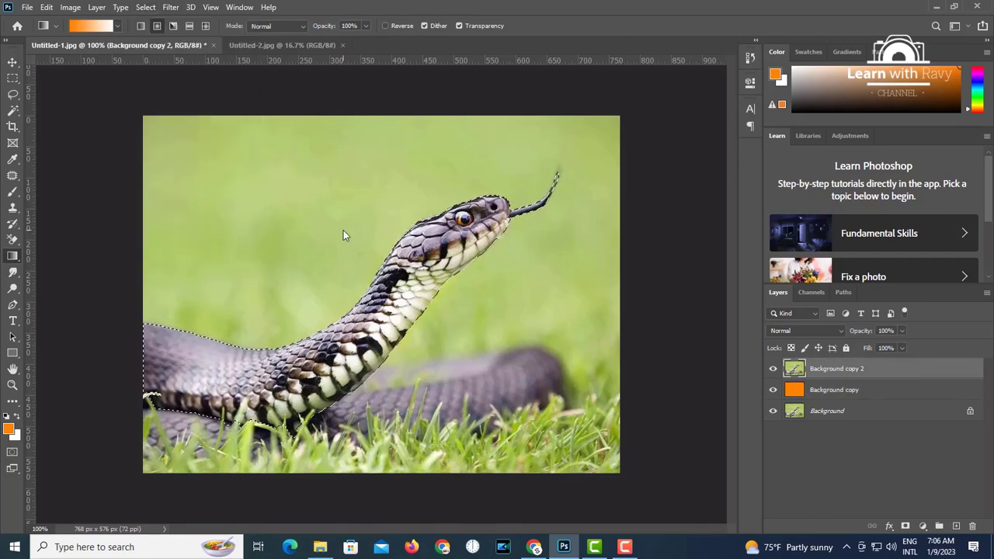
Step: Open the snake selection in Select and Mask and output it as a Layer Mask
{"action": "left_click", "coordinate": [13, 79]}
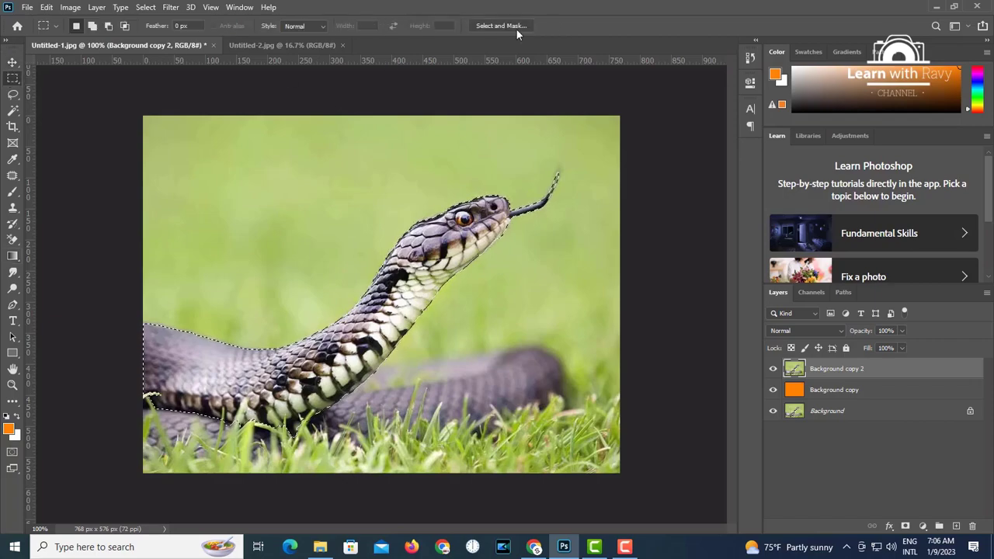
{"action": "left_click", "coordinate": [513, 27]}
{"action": "scroll", "coordinate": [458, 344], "scroll_direction": "up", "scroll_amount": 2}
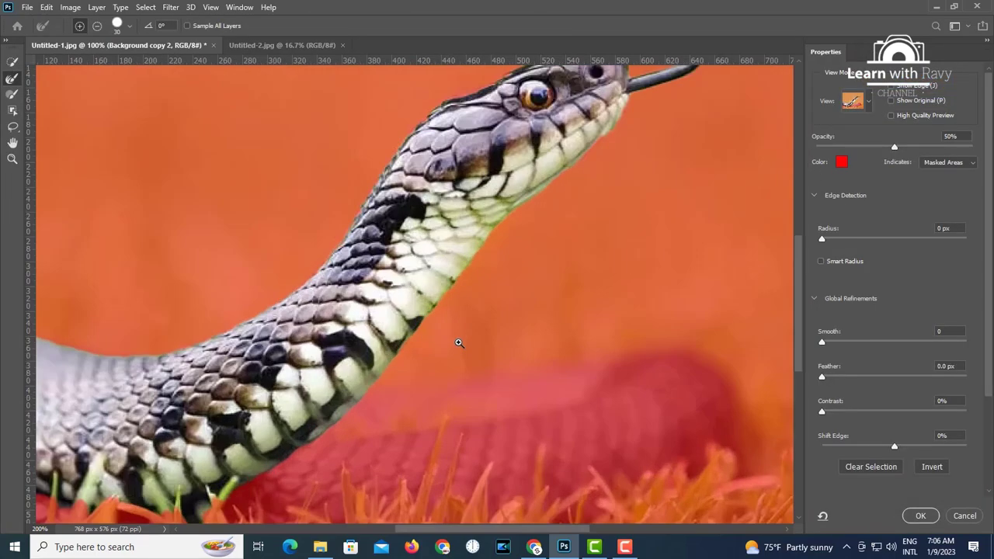
{"action": "left_click_drag", "start_coordinate": [543, 194], "coordinate": [506, 325]}
{"action": "scroll", "coordinate": [536, 269], "scroll_direction": "down", "scroll_amount": 4}
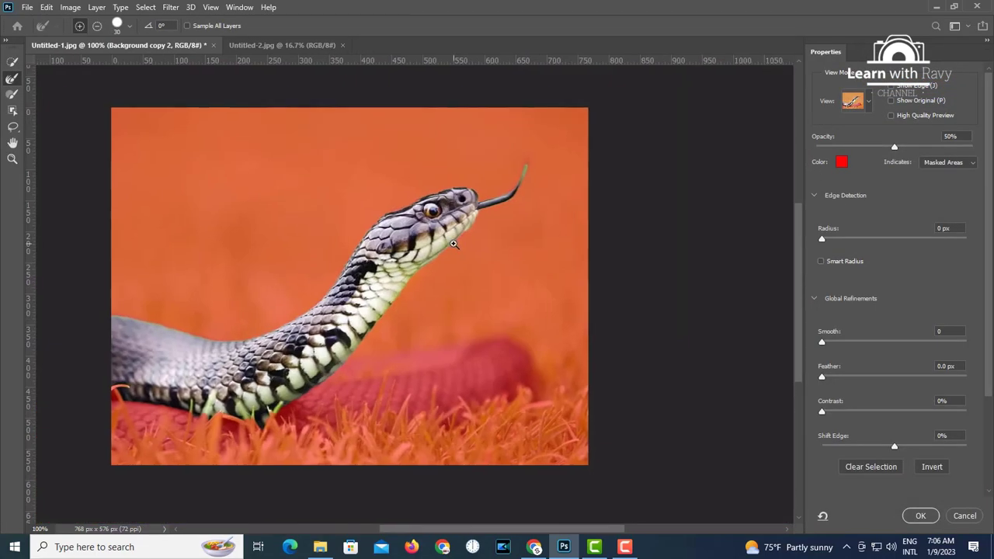
{"action": "scroll", "coordinate": [469, 269], "scroll_direction": "up", "scroll_amount": 4}
{"action": "scroll", "coordinate": [867, 427], "scroll_direction": "down", "scroll_amount": 5}
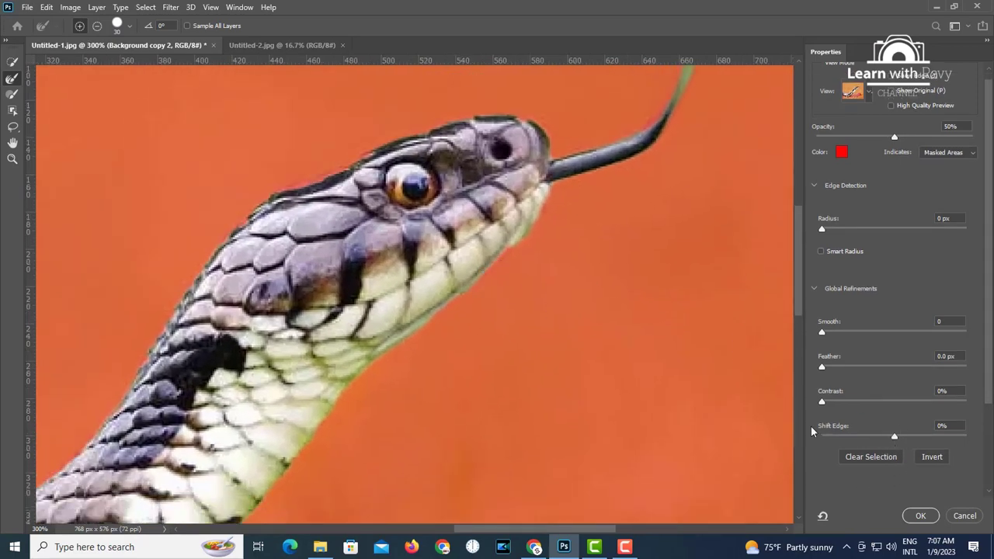
{"action": "left_click", "coordinate": [879, 460]}
{"action": "left_click", "coordinate": [878, 469]}
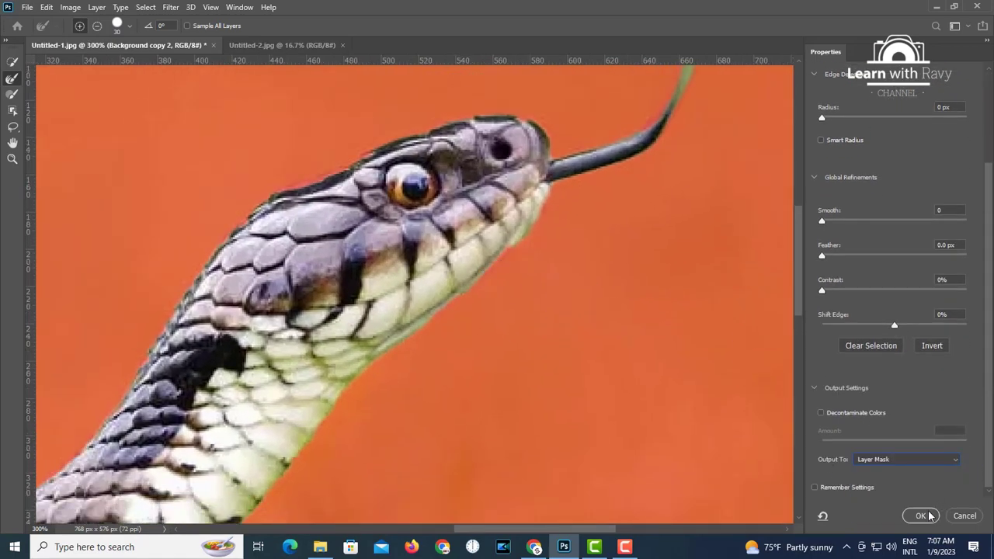
{"action": "left_click", "coordinate": [920, 515]}
{"action": "key", "text": "ctrl+0"}
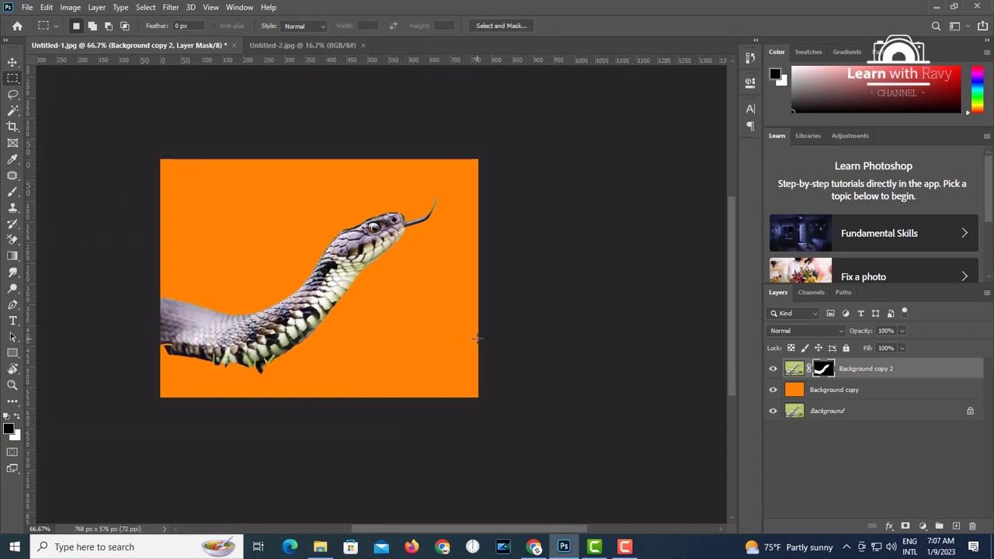
Step: Switch to the Untitled-2.jpg document and select the cat using Select Subject
{"action": "key", "text": "v"}
{"action": "left_click", "coordinate": [303, 45]}
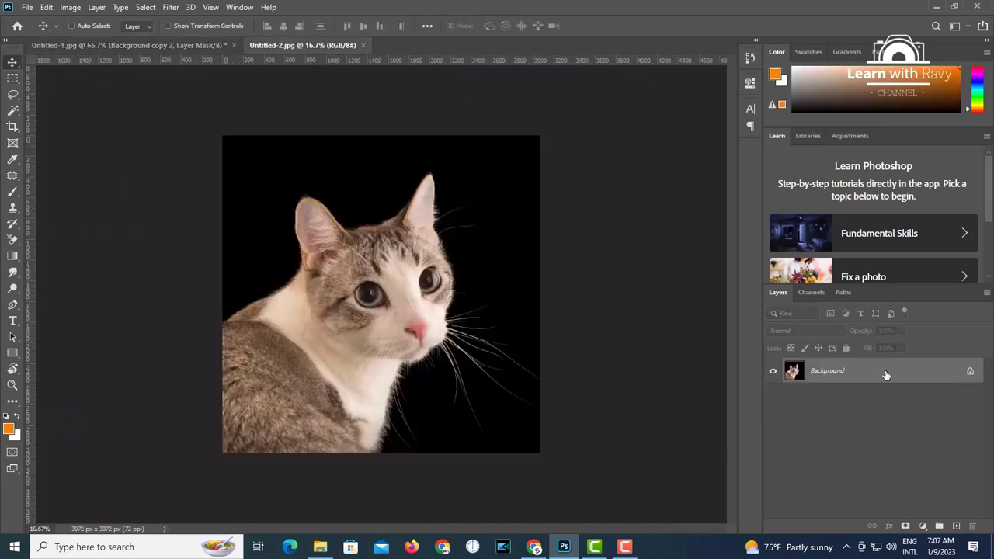
{"action": "left_click", "coordinate": [145, 7]}
{"action": "left_click", "coordinate": [177, 141]}
Step: Open the cat selection in the Select and Mask workspace
{"action": "left_click", "coordinate": [13, 78]}
{"action": "left_click", "coordinate": [501, 26]}
{"action": "key", "text": "ctrl+alt+r"}
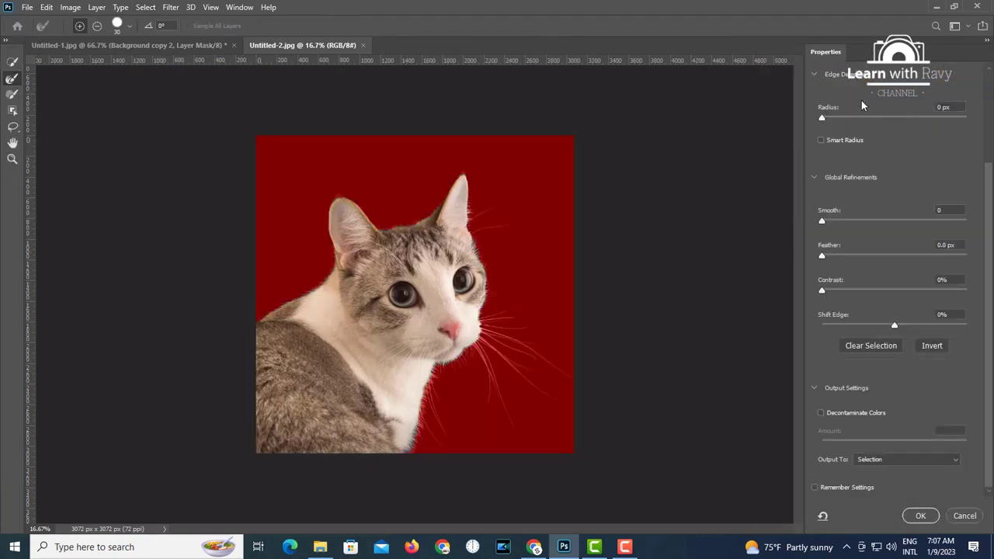
{"action": "scroll", "coordinate": [898, 207], "scroll_direction": "up", "scroll_amount": 3}
{"action": "scroll", "coordinate": [494, 317], "scroll_direction": "up", "scroll_amount": 2}
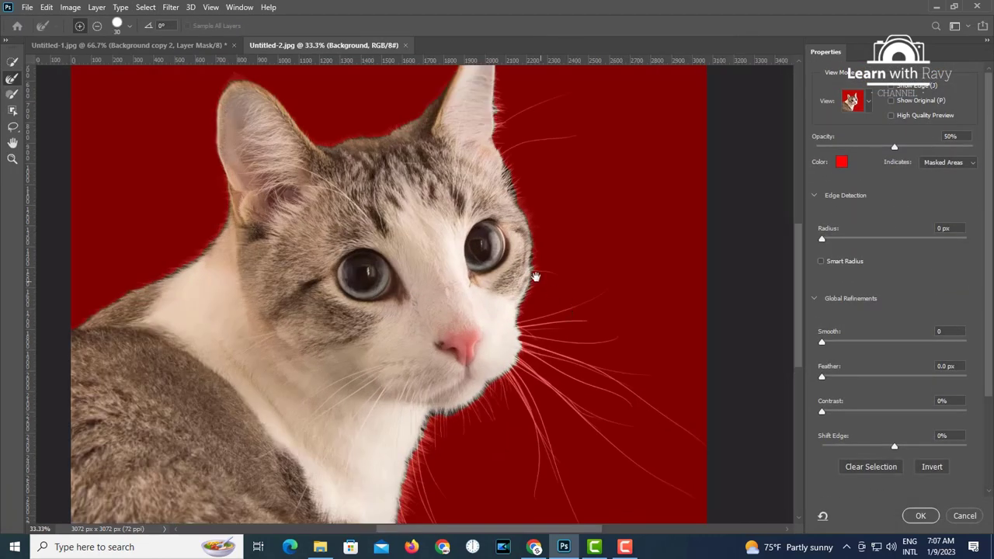
{"action": "scroll", "coordinate": [536, 277], "scroll_direction": "up", "scroll_amount": 1}
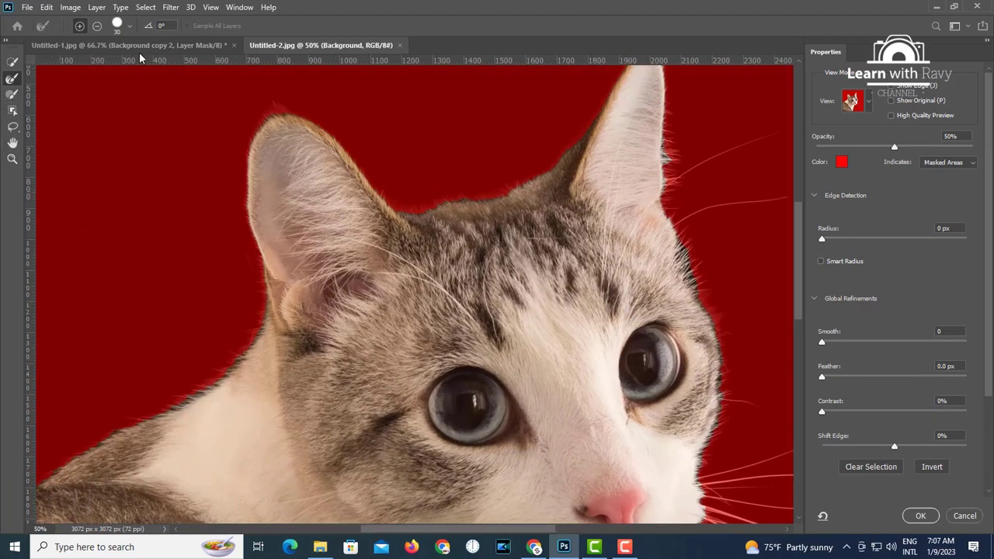
Step: Set the Refine Edge Brush size to 130 px and refine the fur edges around the cat's left-hand ear and head top
{"action": "left_click", "coordinate": [120, 26]}
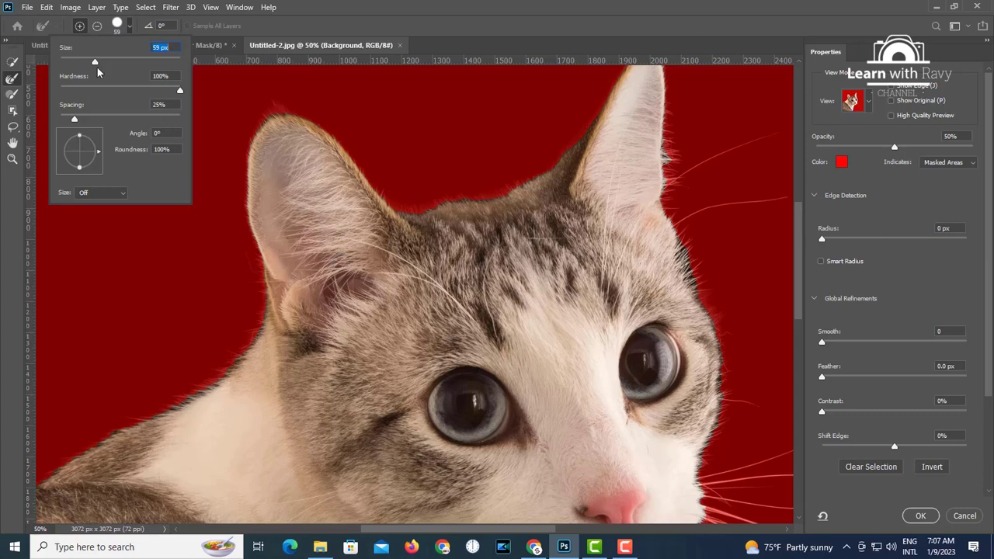
{"action": "key", "text": "["}
{"action": "left_click", "coordinate": [479, 207]}
{"action": "left_click", "coordinate": [256, 329]}
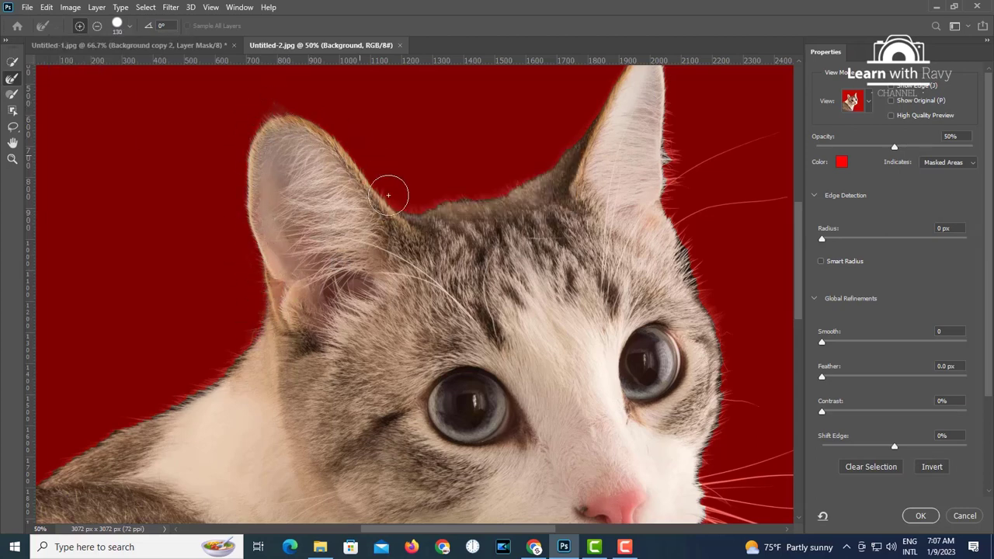
Step: Refine the fur edges along the cat's right-hand ear, cheek and chin, reducing the Refine Edge Brush to 100 px
{"action": "left_click_drag", "start_coordinate": [538, 180], "coordinate": [499, 278]}
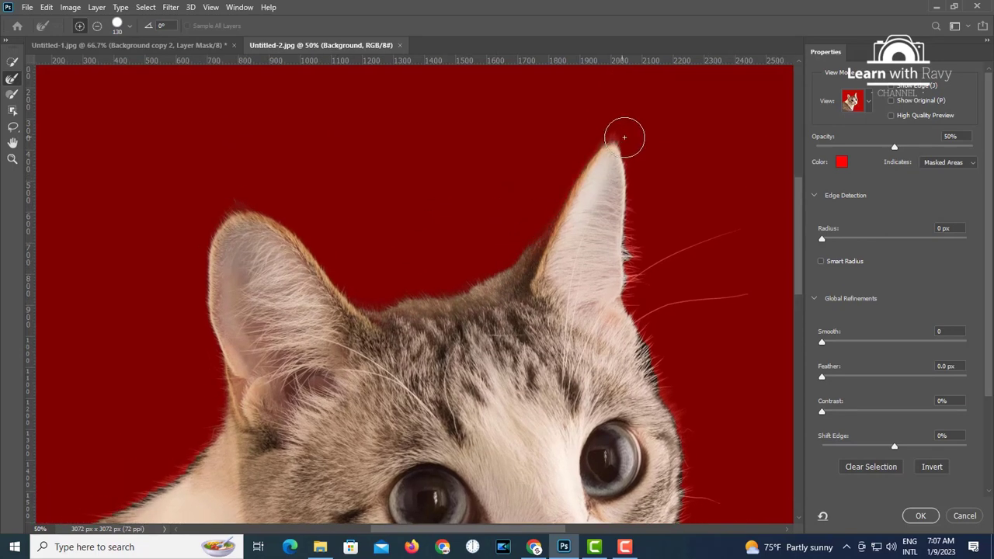
{"action": "mouse_move", "coordinate": [615, 154]}
{"action": "left_mouse_down"}
{"action": "mouse_move", "coordinate": [619, 323]}
{"action": "mouse_move", "coordinate": [545, 326]}
{"action": "left_mouse_up"}
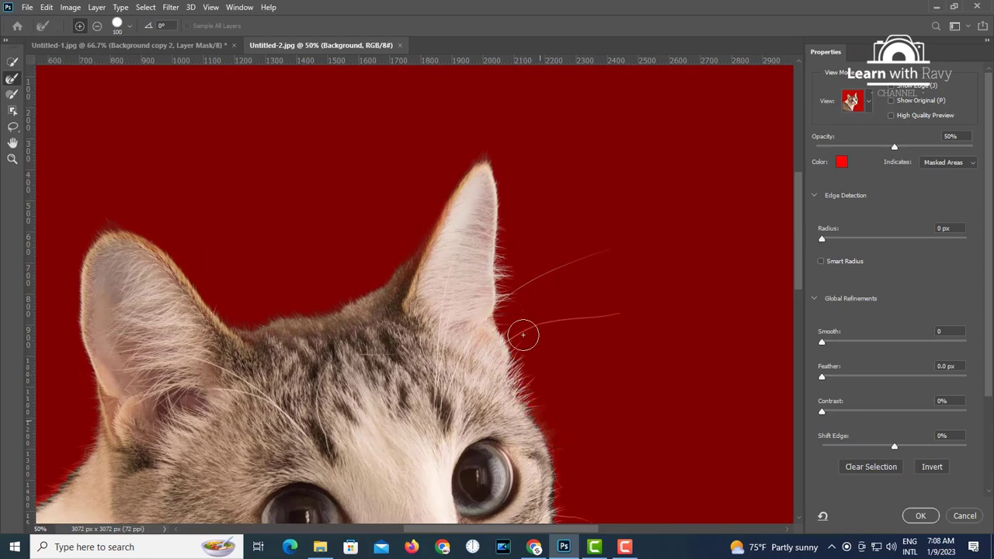
{"action": "left_click_drag", "start_coordinate": [540, 416], "coordinate": [496, 224]}
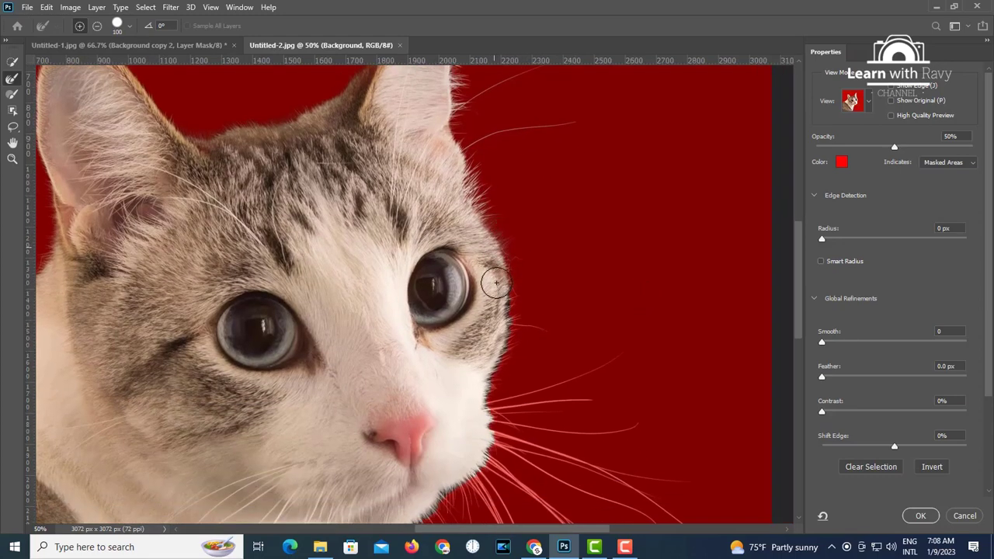
{"action": "left_click_drag", "start_coordinate": [488, 381], "coordinate": [473, 274]}
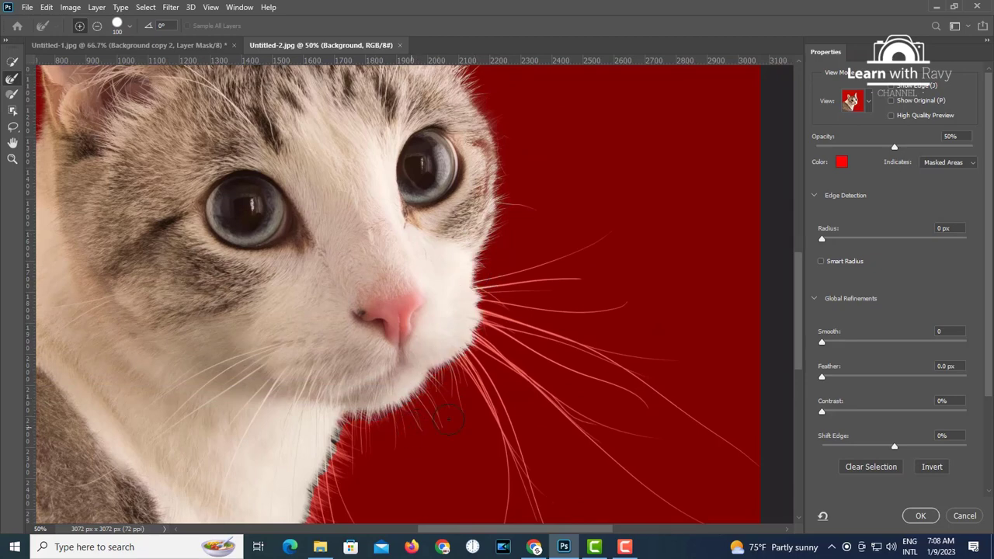
Step: Paint over the long whiskers beside the cat's muzzle with the Refine Edge Brush at 200 px
{"action": "left_click_drag", "start_coordinate": [474, 392], "coordinate": [465, 298]}
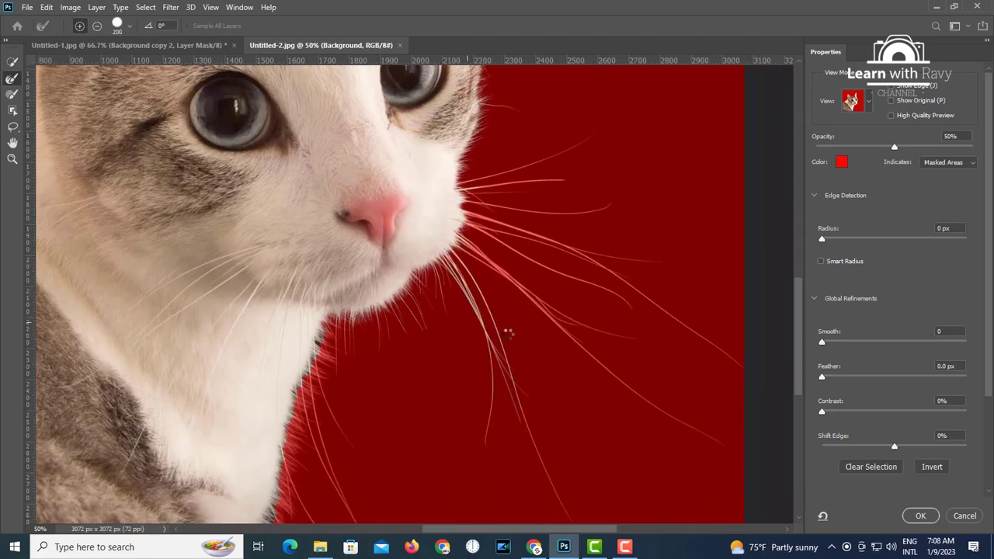
{"action": "left_click_drag", "start_coordinate": [509, 334], "coordinate": [442, 171]}
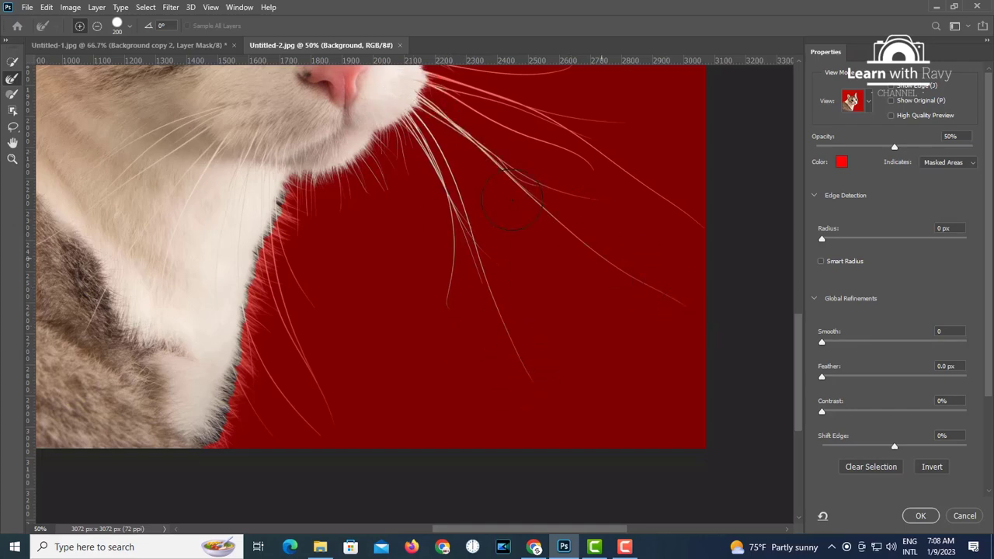
{"action": "left_click_drag", "start_coordinate": [511, 201], "coordinate": [473, 278]}
{"action": "left_click_drag", "start_coordinate": [534, 120], "coordinate": [515, 170]}
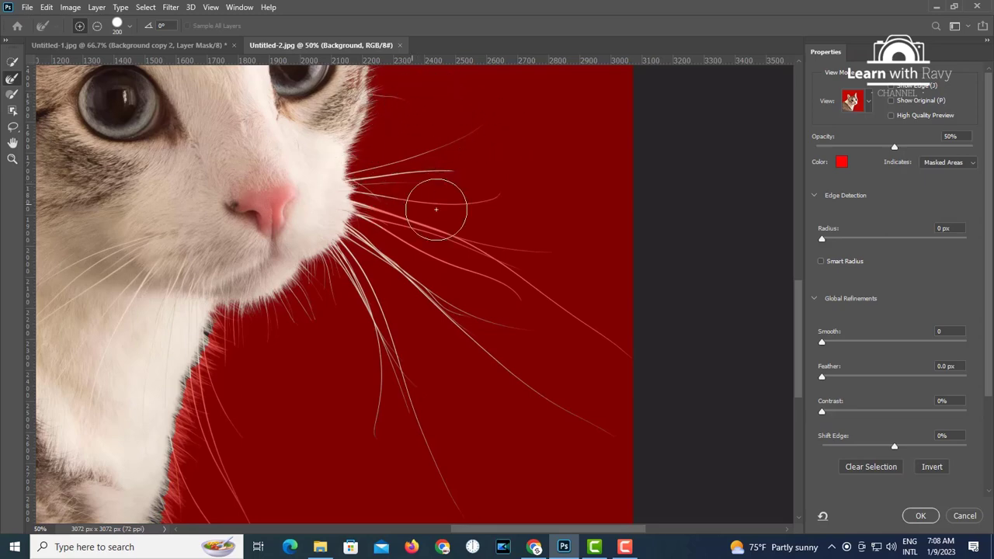
{"action": "left_click_drag", "start_coordinate": [437, 210], "coordinate": [516, 199]}
{"action": "left_click_drag", "start_coordinate": [381, 217], "coordinate": [546, 268]}
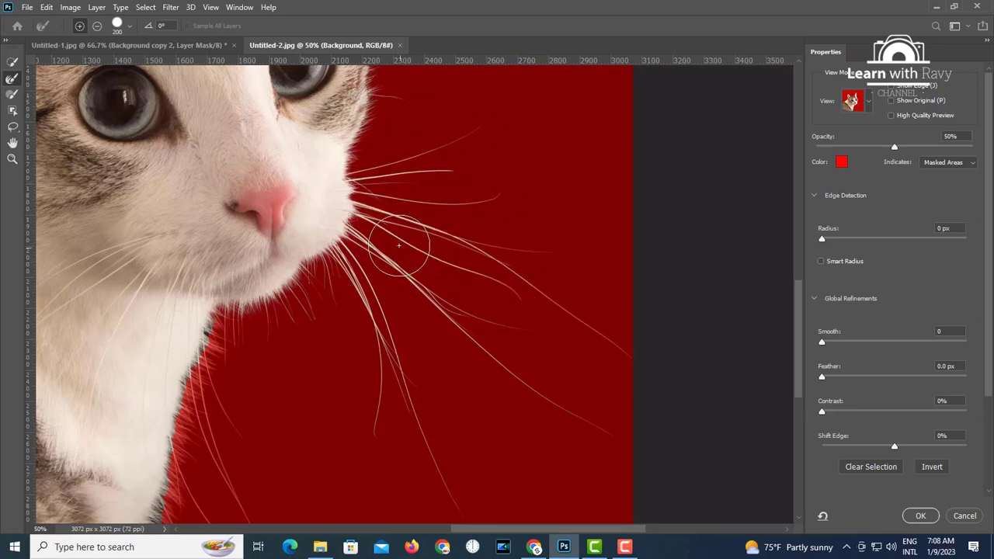
{"action": "mouse_move", "coordinate": [398, 219]}
{"action": "left_mouse_down"}
{"action": "mouse_move", "coordinate": [611, 330]}
{"action": "mouse_move", "coordinate": [686, 416]}
{"action": "left_mouse_up"}
{"action": "mouse_move", "coordinate": [414, 256]}
{"action": "left_mouse_down"}
{"action": "mouse_move", "coordinate": [477, 303]}
{"action": "mouse_move", "coordinate": [555, 340]}
{"action": "left_mouse_up"}
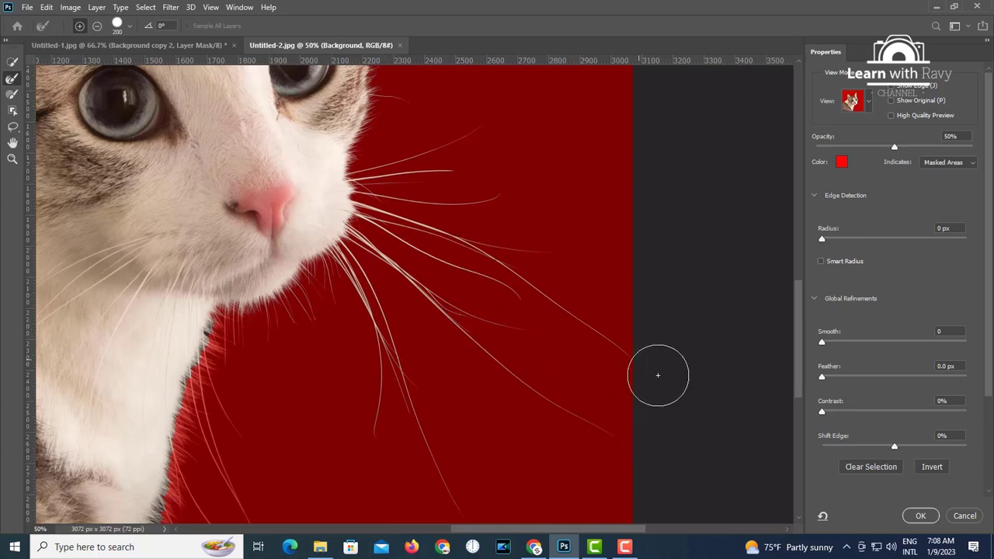
Step: Refine the whiskers and fur edge along the cat's neck and chest with the 200 px Refine Edge Brush
{"action": "mouse_move", "coordinate": [233, 317]}
{"action": "left_mouse_down"}
{"action": "mouse_move", "coordinate": [417, 200]}
{"action": "mouse_move", "coordinate": [317, 473]}
{"action": "left_mouse_up"}
{"action": "left_click_drag", "start_coordinate": [414, 213], "coordinate": [355, 365]}
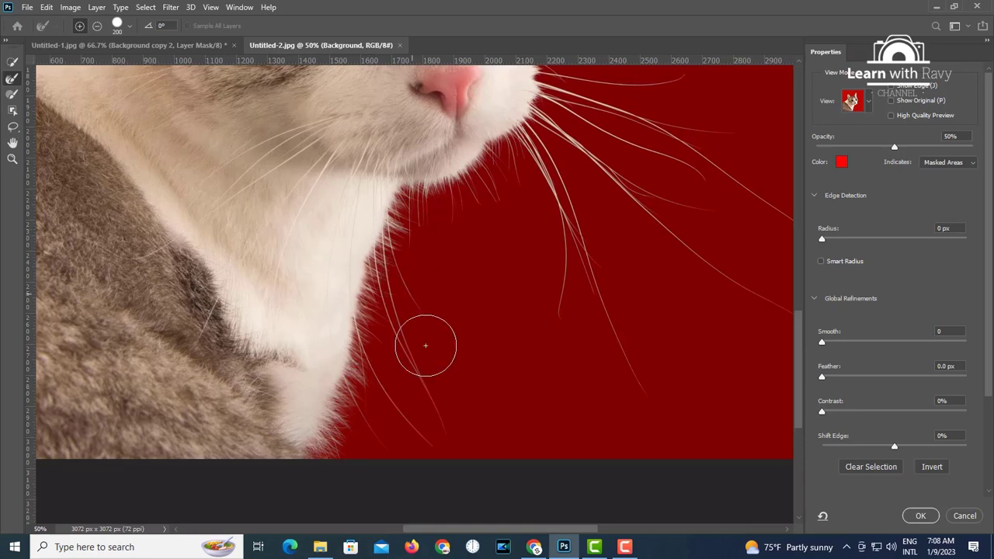
{"action": "left_click_drag", "start_coordinate": [372, 345], "coordinate": [362, 404]}
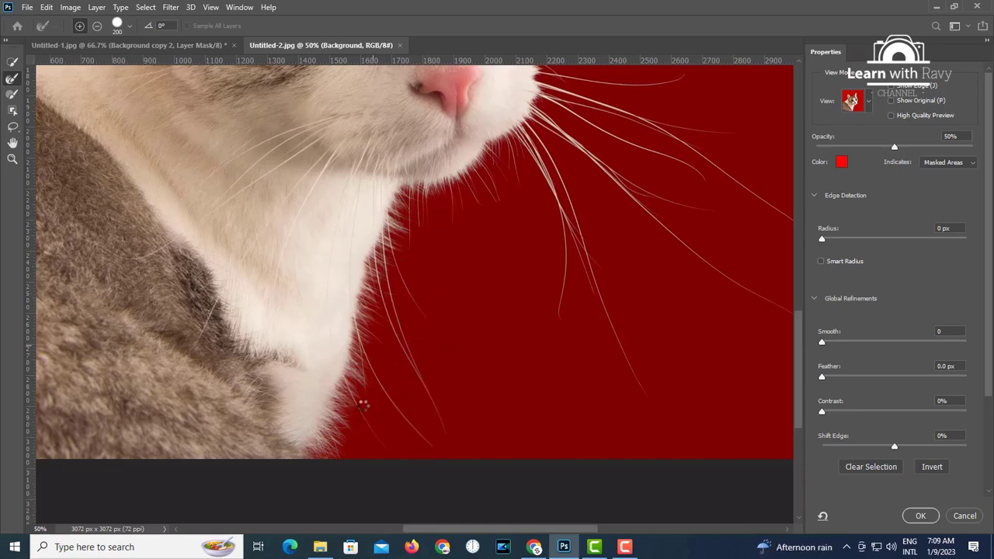
{"action": "scroll", "coordinate": [464, 291], "scroll_direction": "up", "scroll_amount": 3}
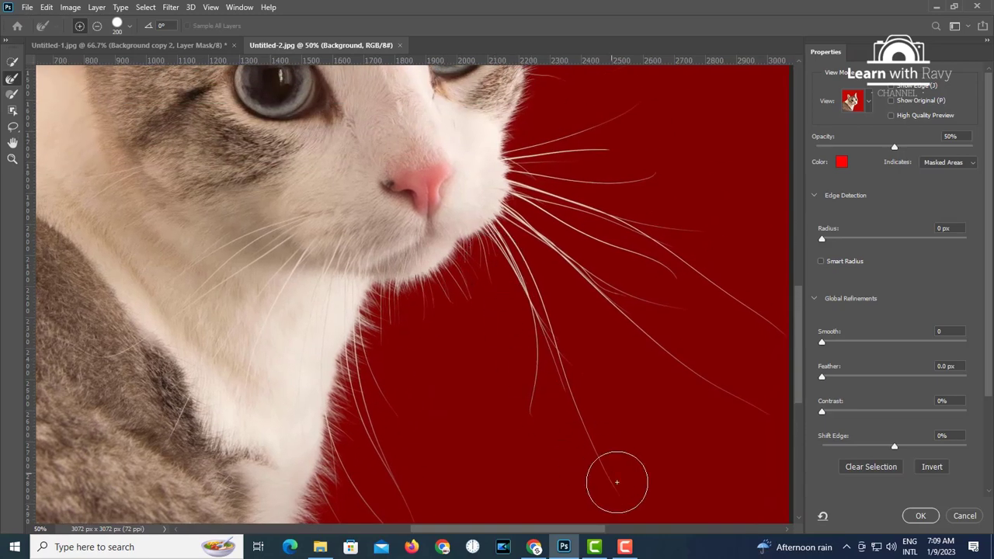
{"action": "scroll", "coordinate": [509, 353], "scroll_direction": "up", "scroll_amount": 5}
{"action": "scroll", "coordinate": [305, 289], "scroll_direction": "left", "scroll_amount": 5}
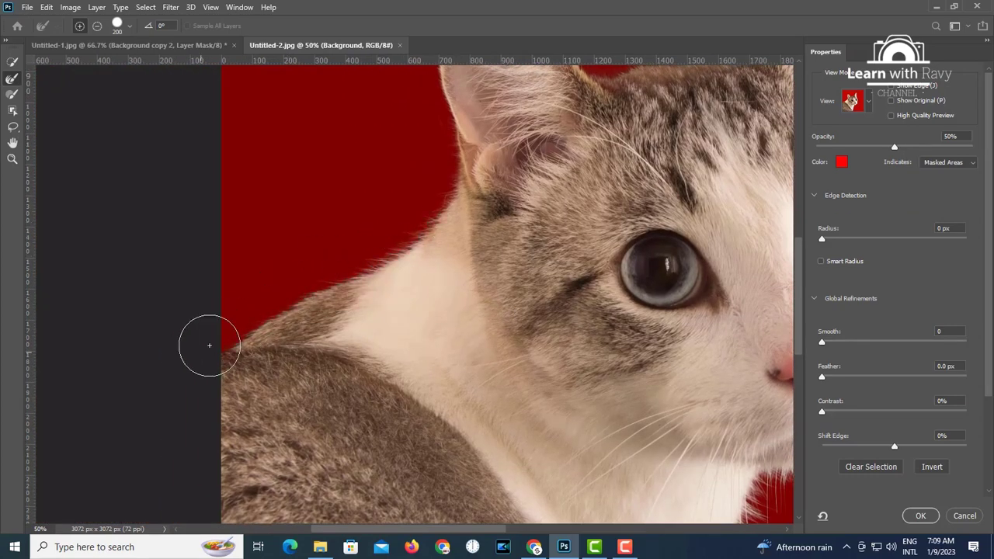
Step: Switch from the Refine Edge Brush to the Brush tool in Select and Mask and set its size to 45 px
{"action": "key", "text": "ctrl+minus"}
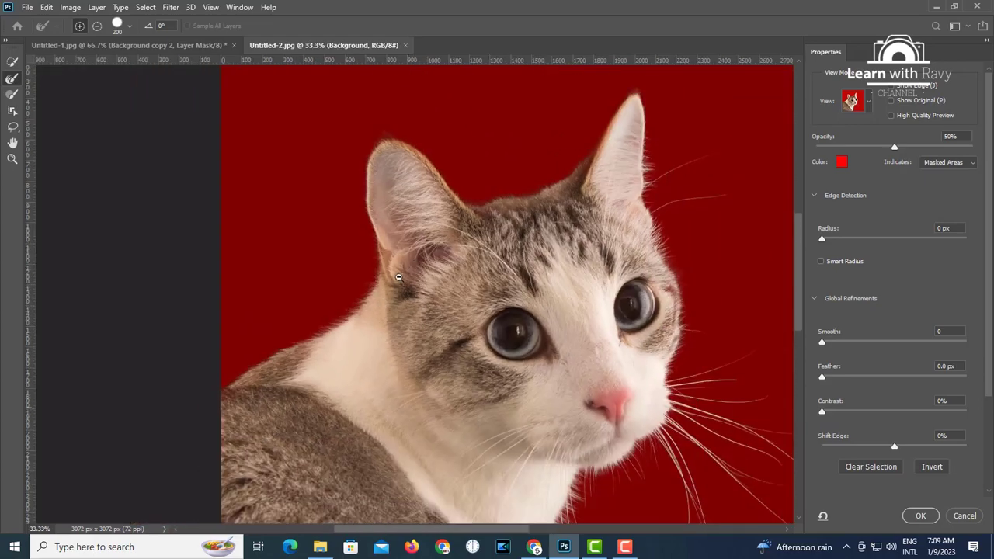
{"action": "left_click", "coordinate": [619, 186]}
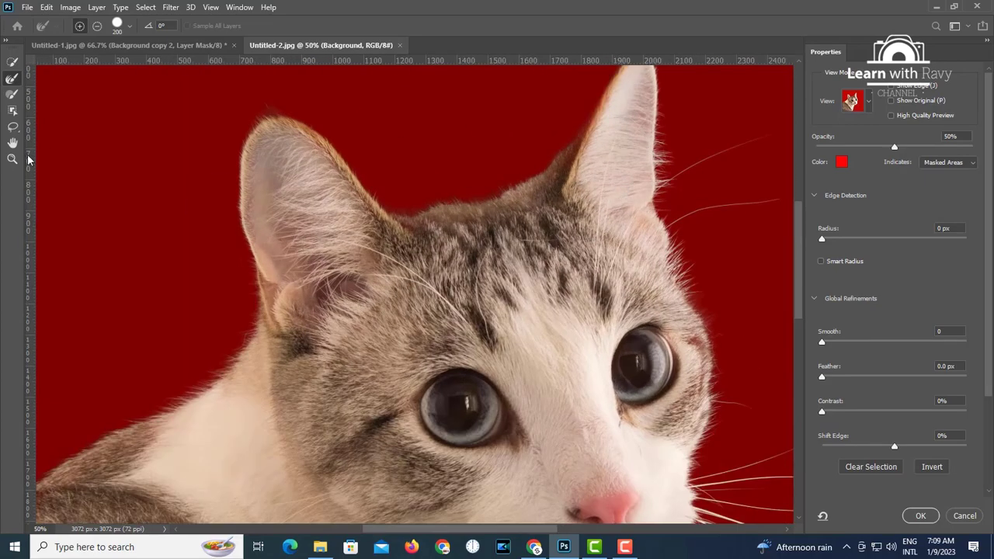
{"action": "left_click", "coordinate": [15, 94]}
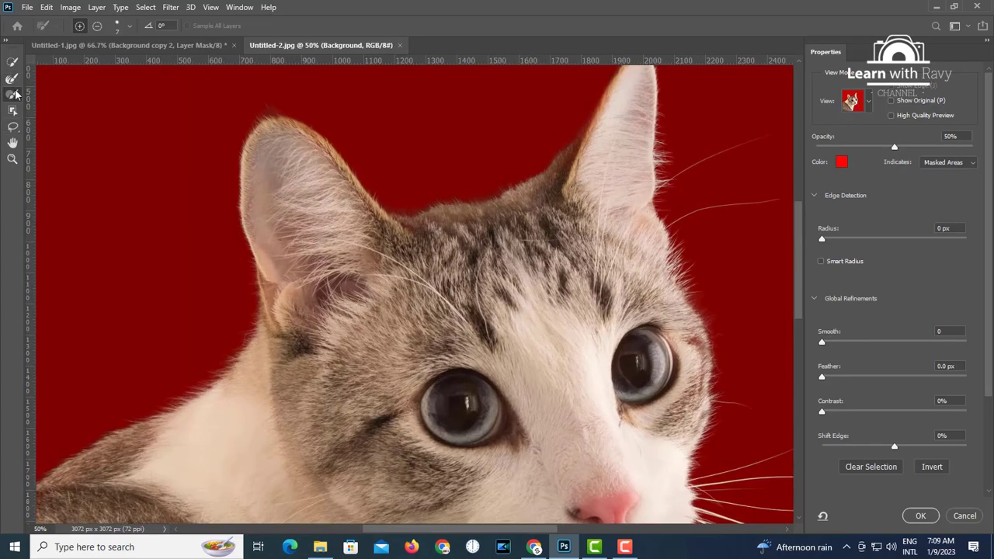
{"action": "left_click", "coordinate": [129, 26]}
{"action": "key", "text": "Return"}
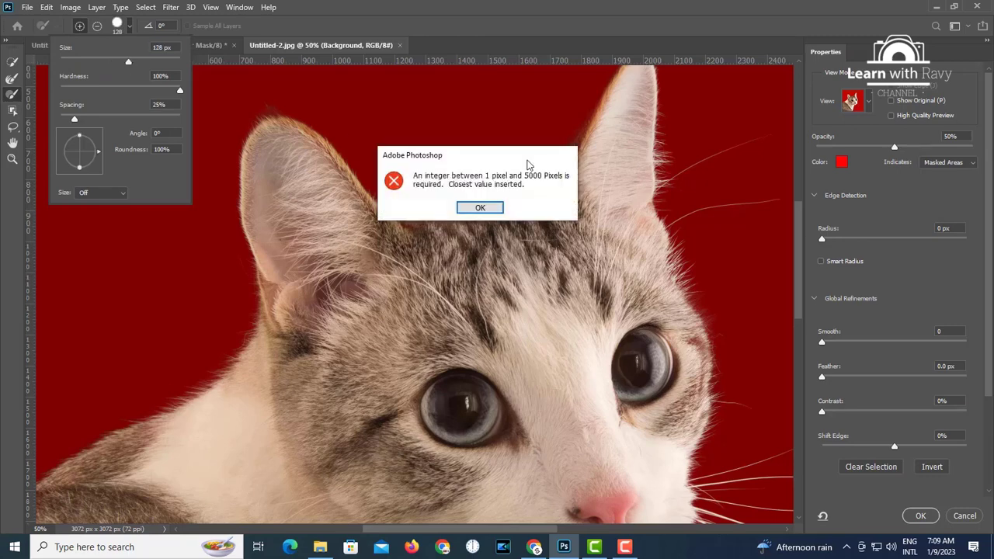
{"action": "left_click", "coordinate": [480, 208]}
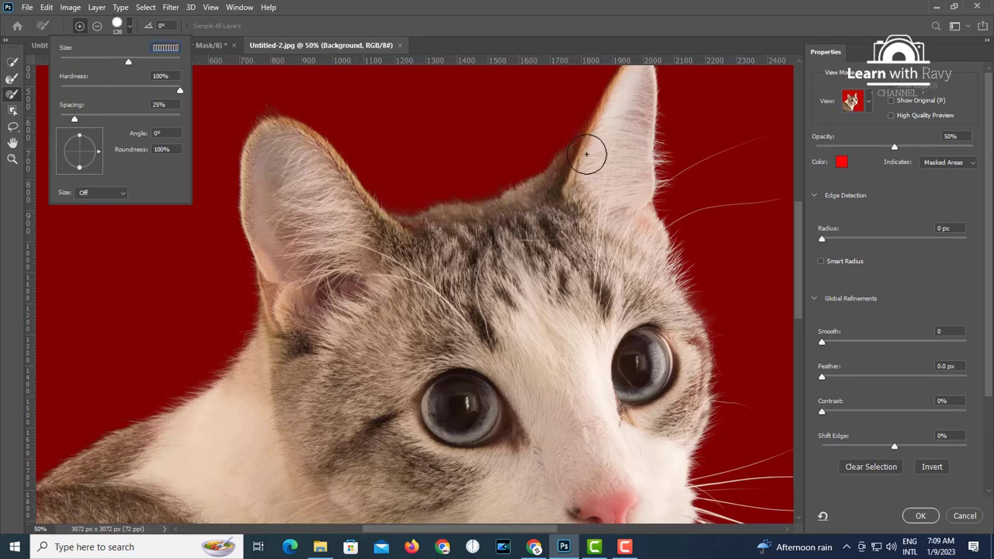
{"action": "left_click", "coordinate": [122, 62]}
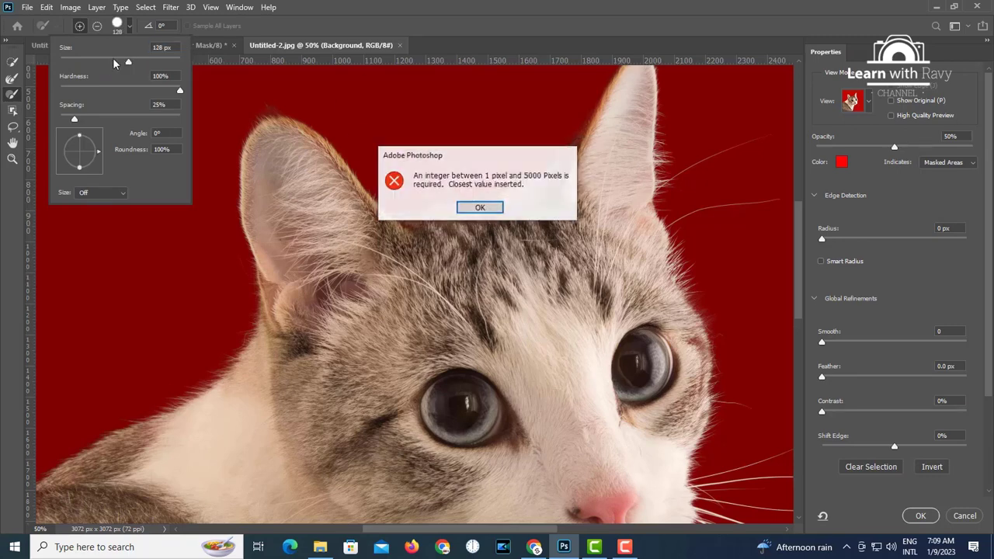
{"action": "left_click", "coordinate": [488, 208]}
{"action": "key", "text": "Return"}
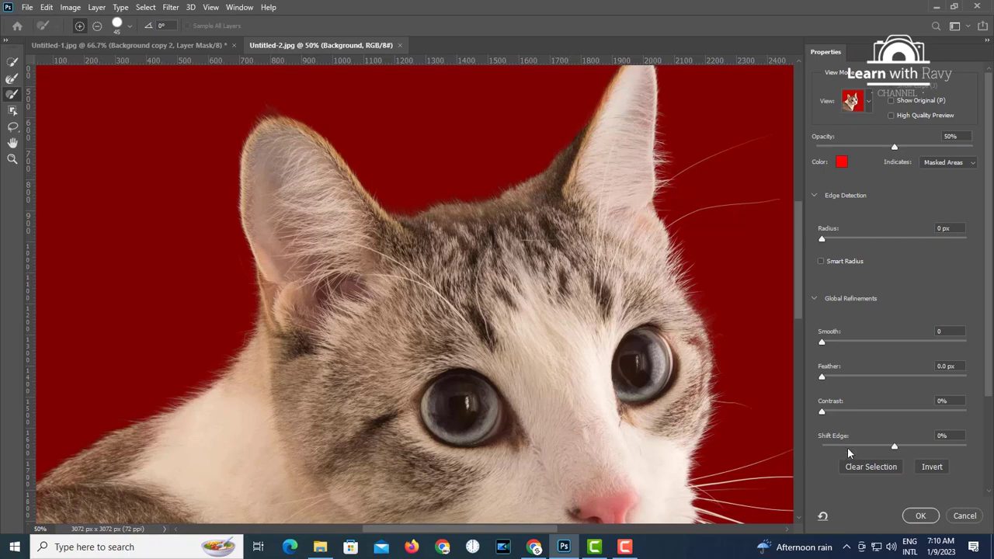
Step: Output the refined cat selection as a layer mask and leave Select and Mask
{"action": "scroll", "coordinate": [961, 434], "scroll_direction": "down", "scroll_amount": 3}
{"action": "left_click", "coordinate": [893, 460]}
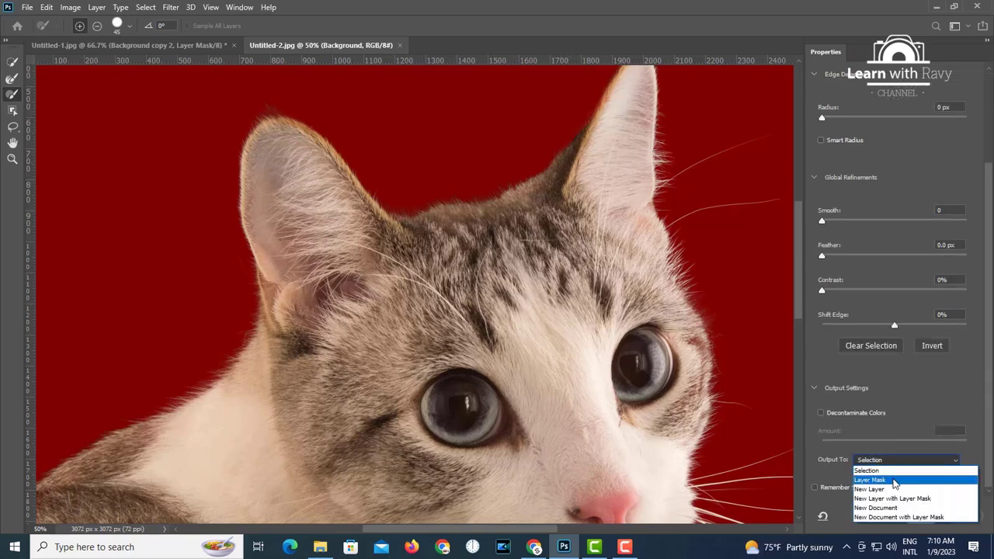
{"action": "left_click", "coordinate": [893, 476]}
{"action": "left_click", "coordinate": [921, 517]}
Step: Float the cat document in its own window and move its masked cat layer into the snake document with the Move tool
{"action": "key", "text": "v"}
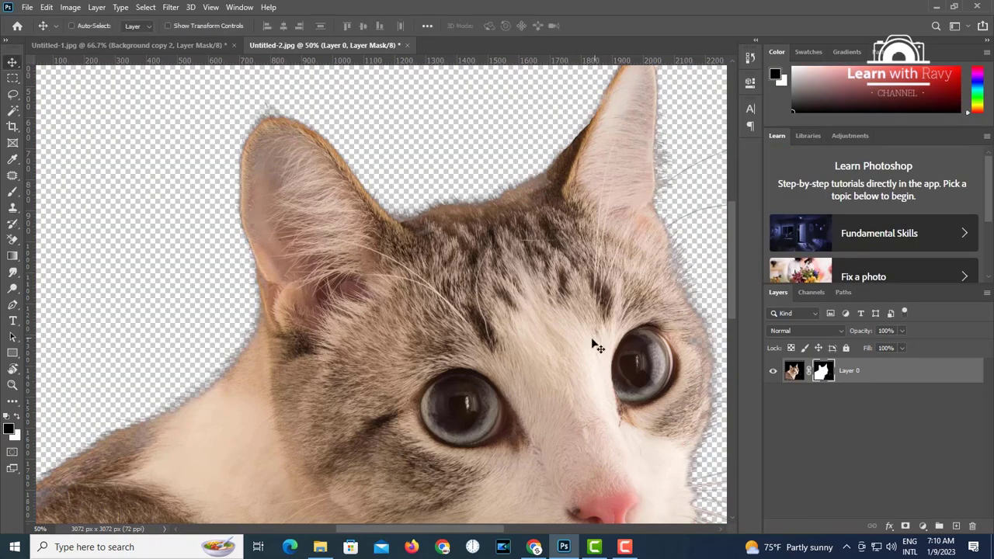
{"action": "left_click", "coordinate": [522, 339], "text": "alt"}
{"action": "left_click", "coordinate": [522, 340], "text": "alt"}
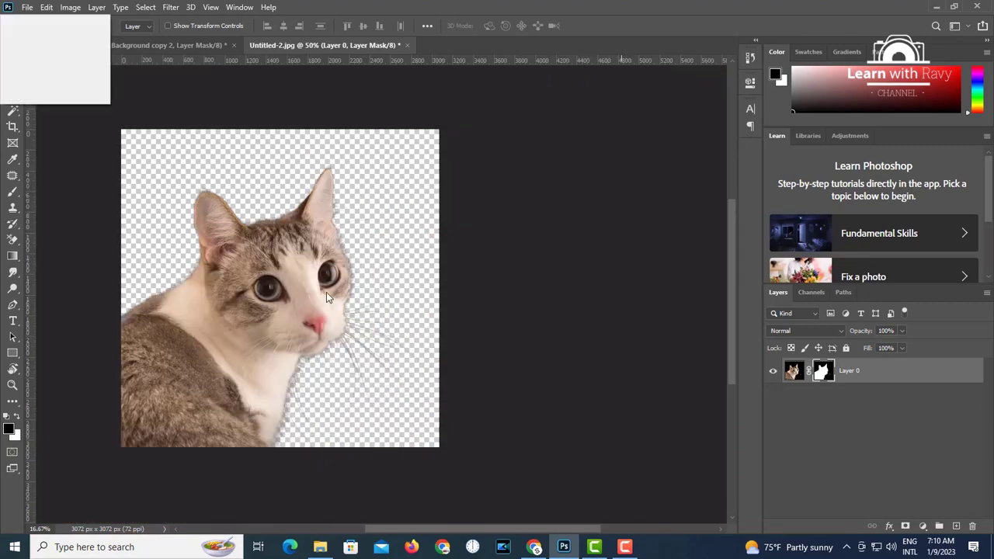
{"action": "left_click_drag", "start_coordinate": [329, 293], "coordinate": [437, 292]}
{"action": "left_click_drag", "start_coordinate": [326, 45], "coordinate": [423, 161]}
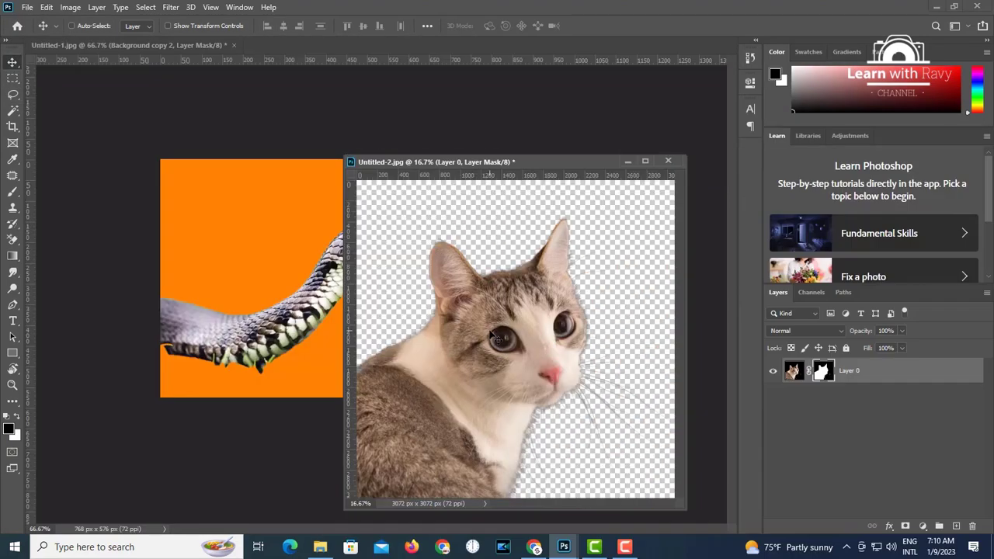
{"action": "left_click_drag", "start_coordinate": [536, 359], "coordinate": [302, 275]}
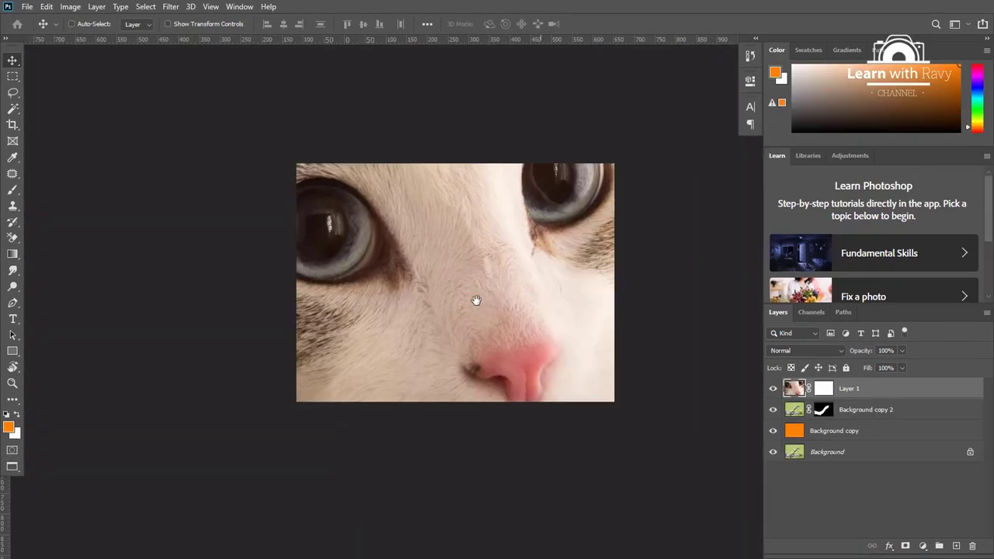
Step: Scale the cat layer down to 13.12% with Free Transform and position it over the snake's neck
{"action": "key", "text": "ctrl+minus"}
{"action": "key", "text": "ctrl+minus"}
{"action": "key", "text": "ctrl+minus"}
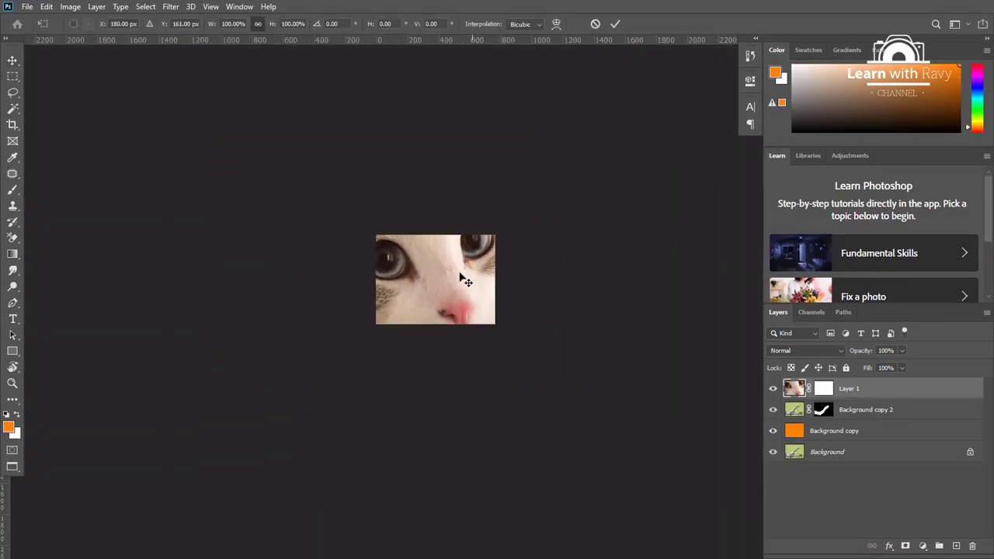
{"action": "key", "text": "ctrl+t"}
{"action": "left_click_drag", "start_coordinate": [644, 497], "coordinate": [347, 202]}
{"action": "left_click_drag", "start_coordinate": [311, 131], "coordinate": [476, 353]}
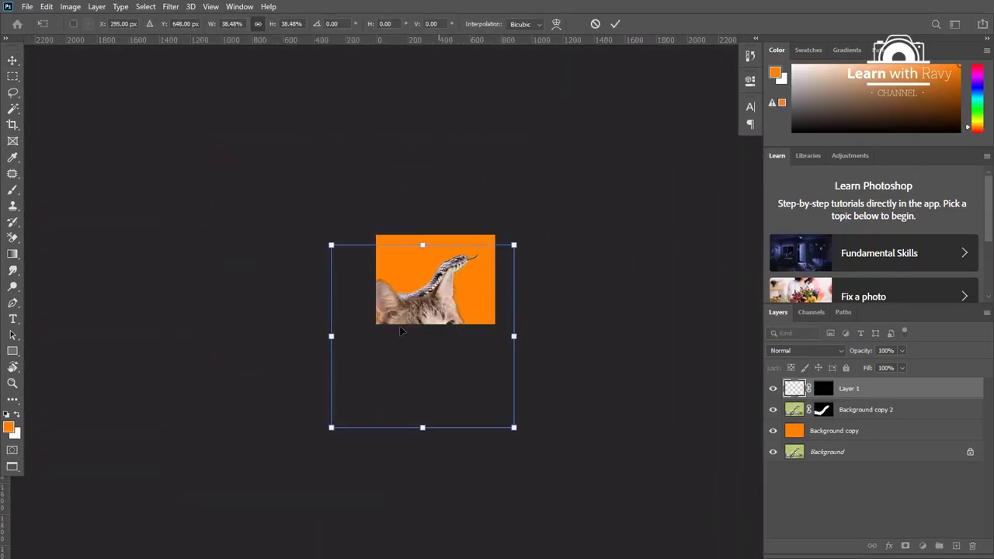
{"action": "left_click_drag", "start_coordinate": [332, 244], "coordinate": [426, 340]}
{"action": "left_click_drag", "start_coordinate": [467, 376], "coordinate": [455, 274]}
{"action": "key", "text": "ctrl+plus"}
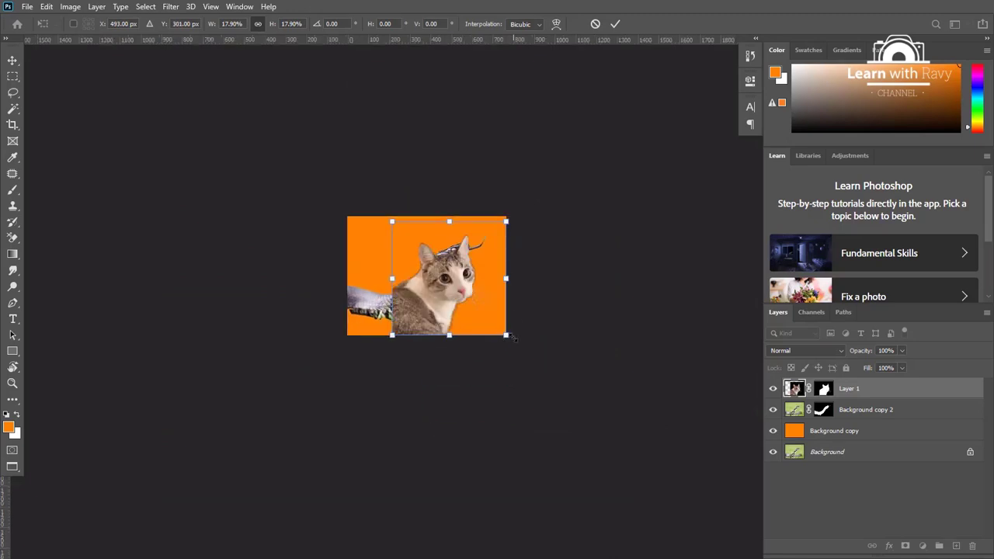
{"action": "left_click_drag", "start_coordinate": [509, 334], "coordinate": [476, 315]}
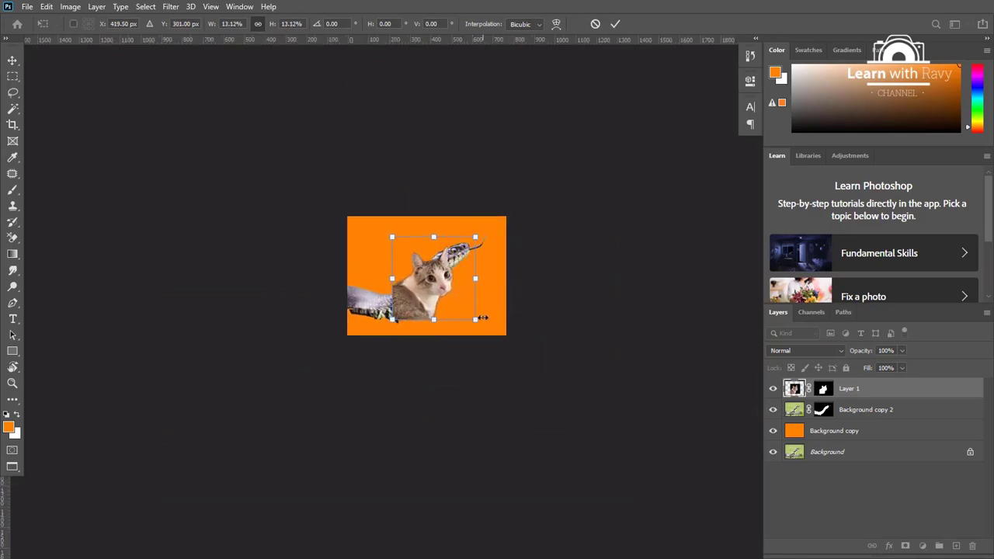
{"action": "key", "text": "Return"}
Step: Move the cat over the snake's head and lower the cat layer's opacity to 63%
{"action": "key", "text": "ctrl+plus"}
{"action": "left_click_drag", "start_coordinate": [417, 275], "coordinate": [472, 264]}
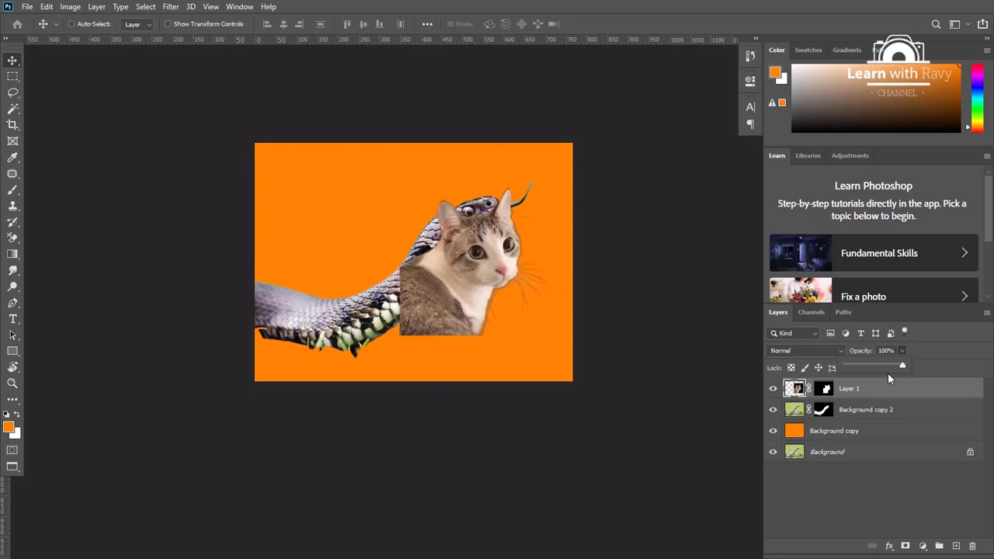
{"action": "left_click_drag", "start_coordinate": [888, 375], "coordinate": [881, 364]}
{"action": "left_click_drag", "start_coordinate": [493, 277], "coordinate": [478, 236]}
Step: Scale the cat layer to 72.32%, align its head with the snake's head, and restore the layer's opacity to 100%
{"action": "key", "text": "ctrl+t"}
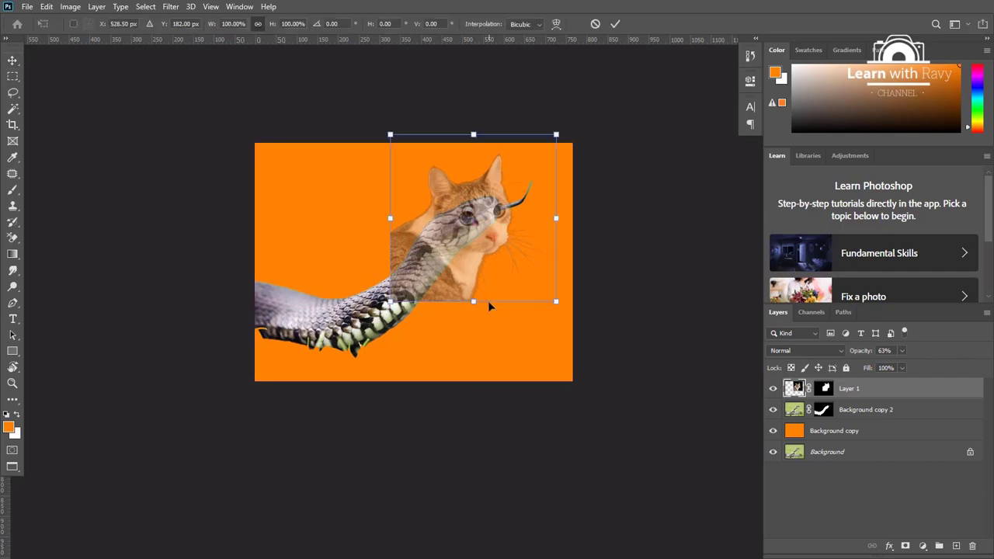
{"action": "left_click_drag", "start_coordinate": [556, 302], "coordinate": [513, 256]}
{"action": "left_click_drag", "start_coordinate": [457, 218], "coordinate": [472, 241]}
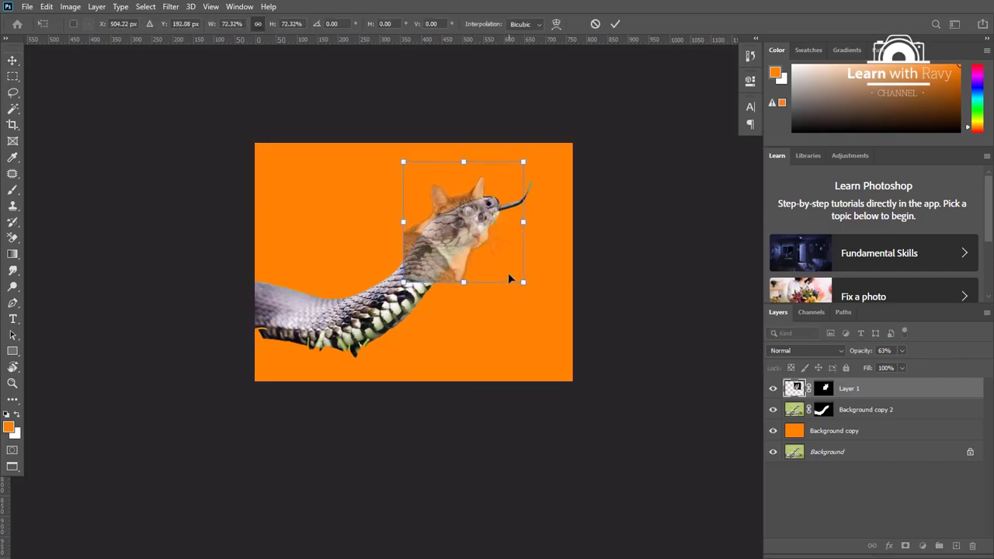
{"action": "key", "text": "Return"}
{"action": "left_click", "coordinate": [902, 350]}
{"action": "left_click_drag", "start_coordinate": [899, 366], "coordinate": [924, 365]}
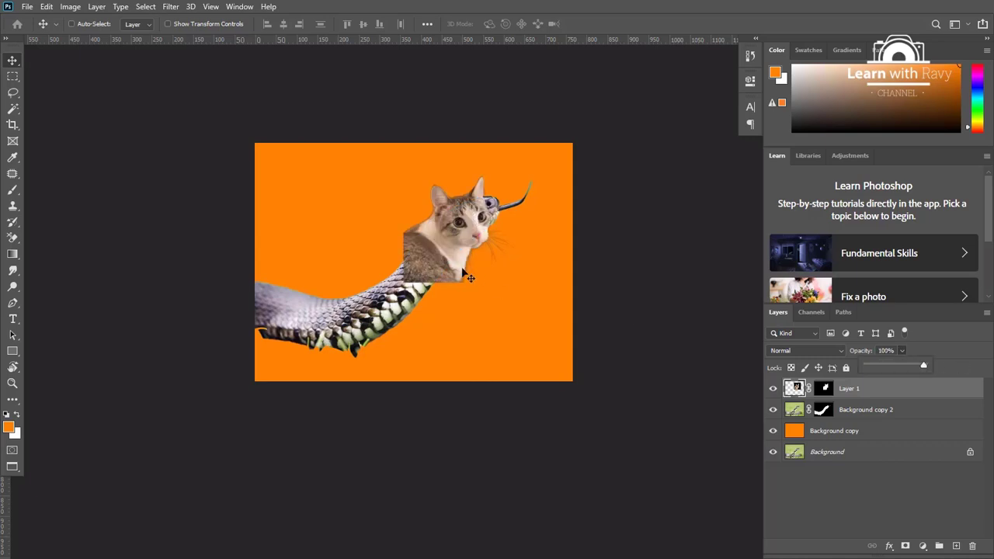
Step: Select a rectangular area around the whole cat with the Rectangular Marquee tool
{"action": "scroll", "coordinate": [450, 268], "scroll_direction": "up", "scroll_amount": 1}
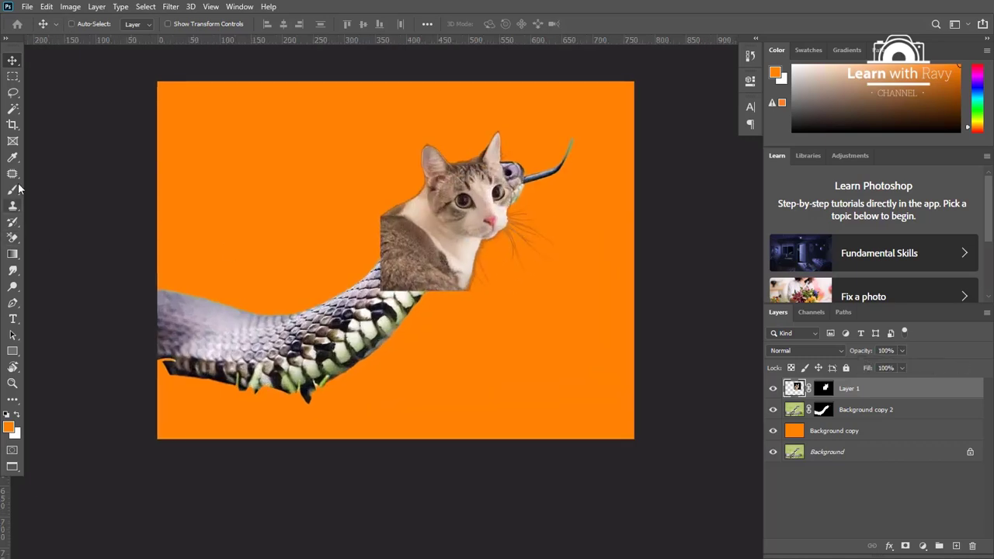
{"action": "left_click", "coordinate": [13, 77]}
{"action": "left_click_drag", "start_coordinate": [344, 120], "coordinate": [536, 303]}
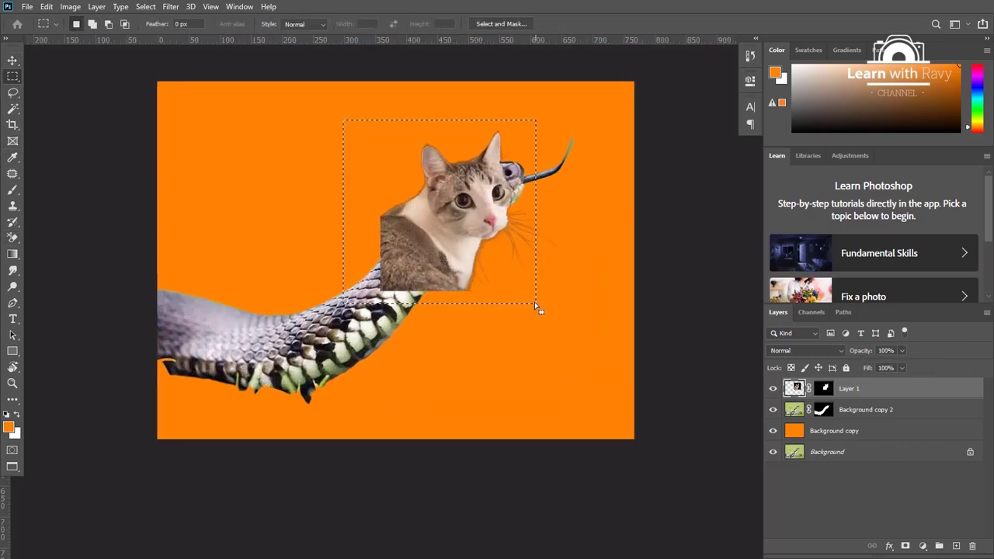
Step: Open the Liquify filter on the selected cat area and show all layers as a backdrop
{"action": "key", "text": "ctrl+shift+x"}
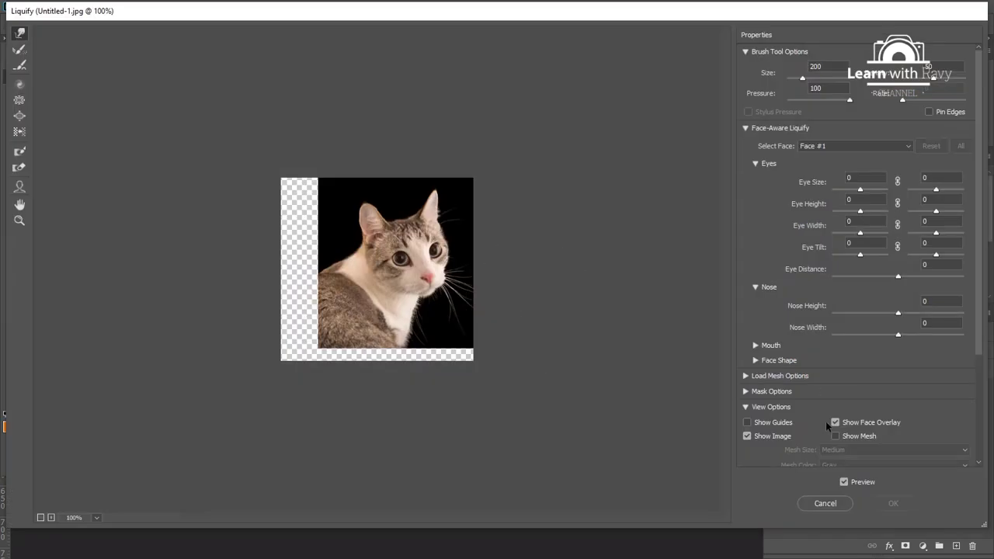
{"action": "scroll", "coordinate": [774, 421], "scroll_direction": "down", "scroll_amount": 5}
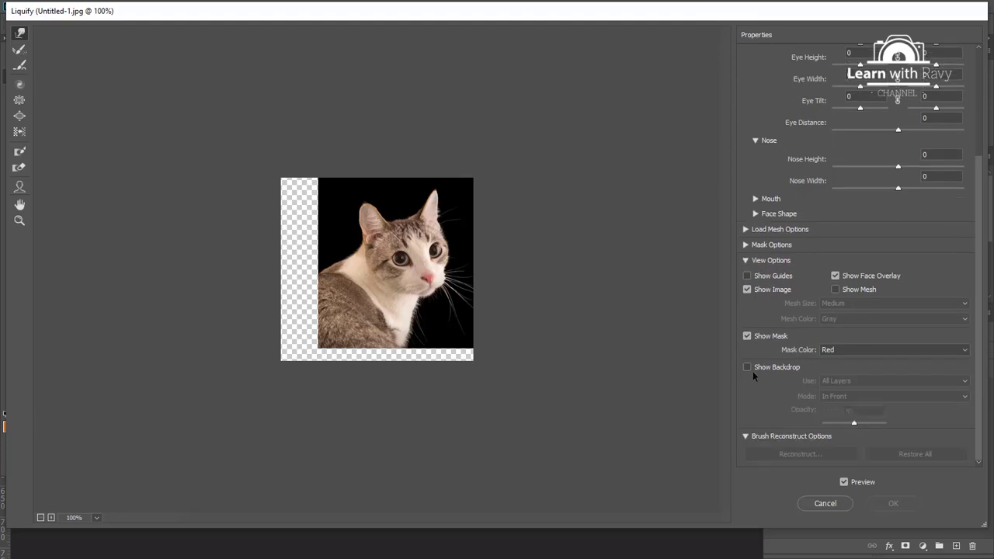
{"action": "left_click", "coordinate": [748, 367]}
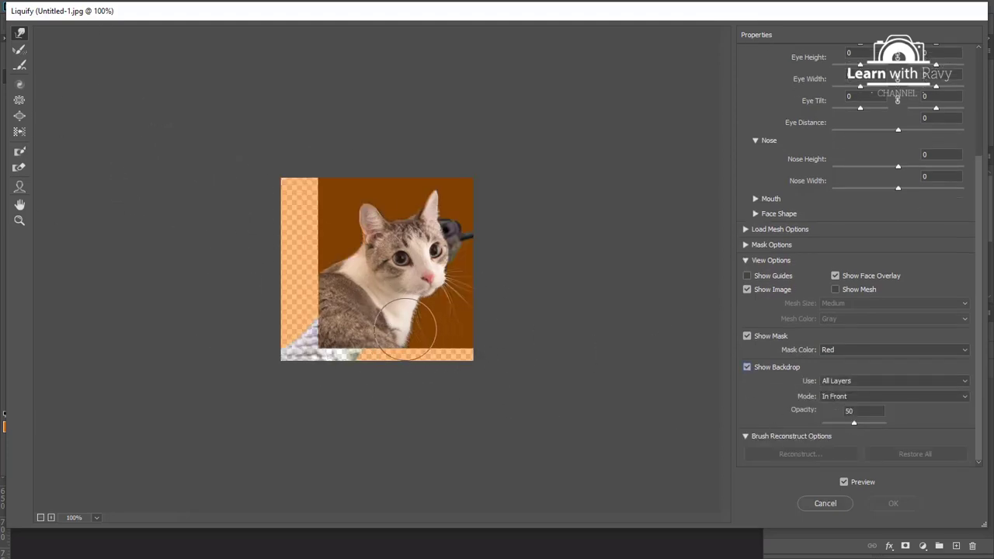
Step: Push the cat's back and chest edges inward with Forward Warp to fit the snake's neck, reducing the brush to 45, and apply
{"action": "left_click_drag", "start_coordinate": [402, 332], "coordinate": [391, 351]}
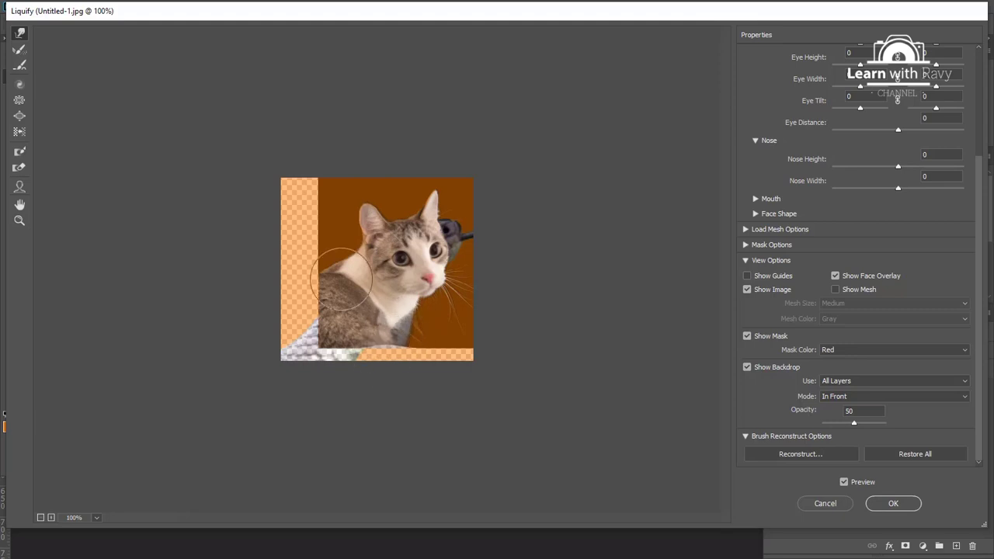
{"action": "mouse_move", "coordinate": [333, 258]}
{"action": "left_mouse_down"}
{"action": "mouse_move", "coordinate": [321, 257]}
{"action": "mouse_move", "coordinate": [311, 277]}
{"action": "mouse_move", "coordinate": [342, 270]}
{"action": "left_mouse_up"}
{"action": "key", "text": "ctrl+plus"}
{"action": "key", "text": "ctrl+plus"}
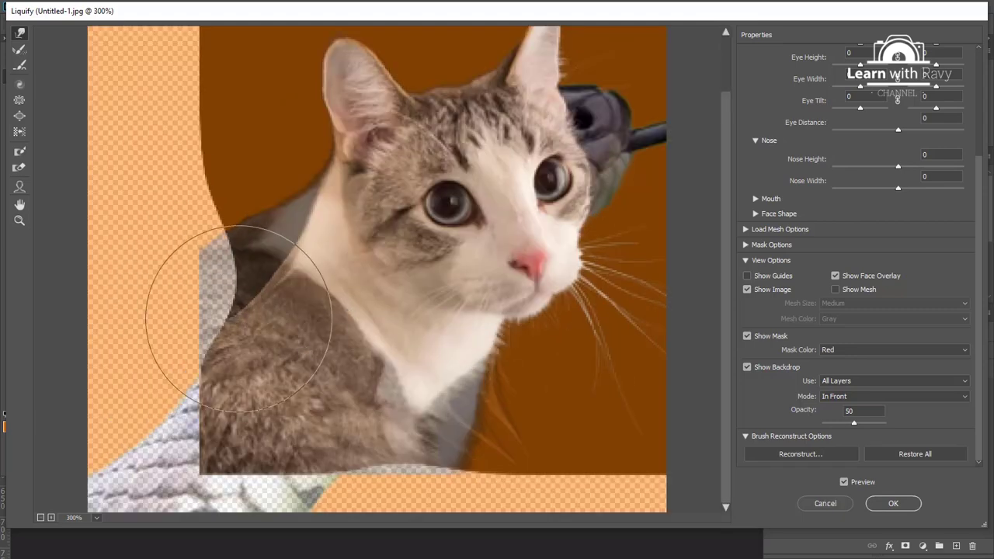
{"action": "left_click_drag", "start_coordinate": [229, 323], "coordinate": [233, 328]}
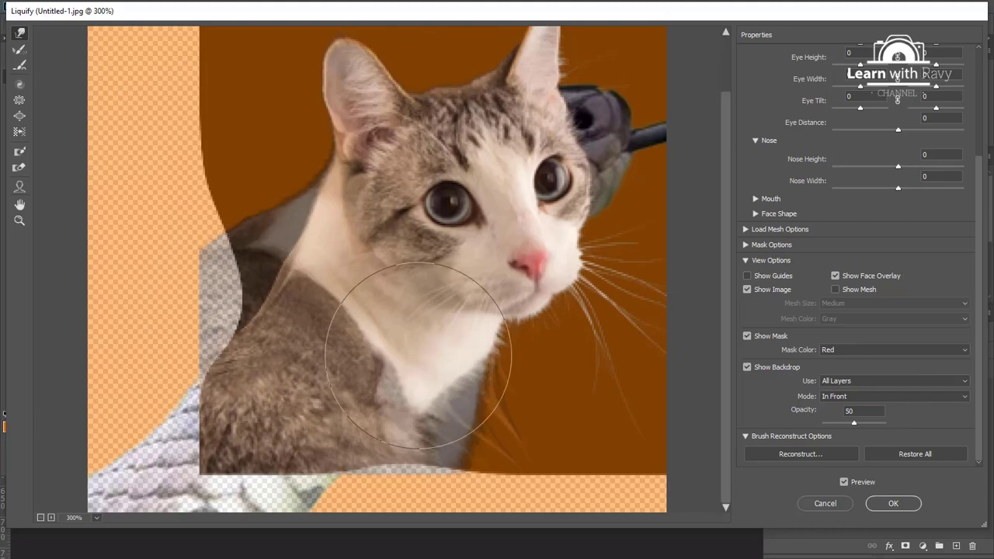
{"action": "mouse_move", "coordinate": [429, 449]}
{"action": "left_mouse_down"}
{"action": "mouse_move", "coordinate": [400, 455]}
{"action": "mouse_move", "coordinate": [424, 476]}
{"action": "mouse_move", "coordinate": [398, 483]}
{"action": "mouse_move", "coordinate": [481, 381]}
{"action": "mouse_move", "coordinate": [487, 342]}
{"action": "mouse_move", "coordinate": [450, 395]}
{"action": "left_mouse_up"}
{"action": "key", "text": "bracketleft"}
{"action": "key", "text": "bracketleft"}
{"action": "key", "text": "bracketleft"}
{"action": "key", "text": "bracketleft"}
{"action": "key", "text": "Return"}
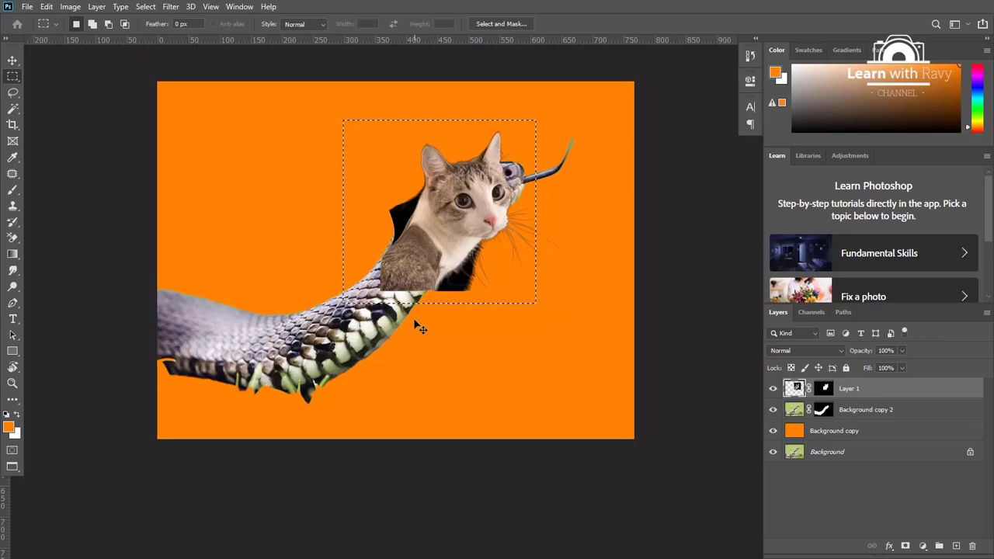
Step: Reopen Liquify on the cat and reshape the edge of its back with a Forward Warp brush of size 50
{"action": "key", "text": "ctrl+shift+x"}
{"action": "scroll", "coordinate": [238, 317], "scroll_direction": "up", "scroll_amount": 3}
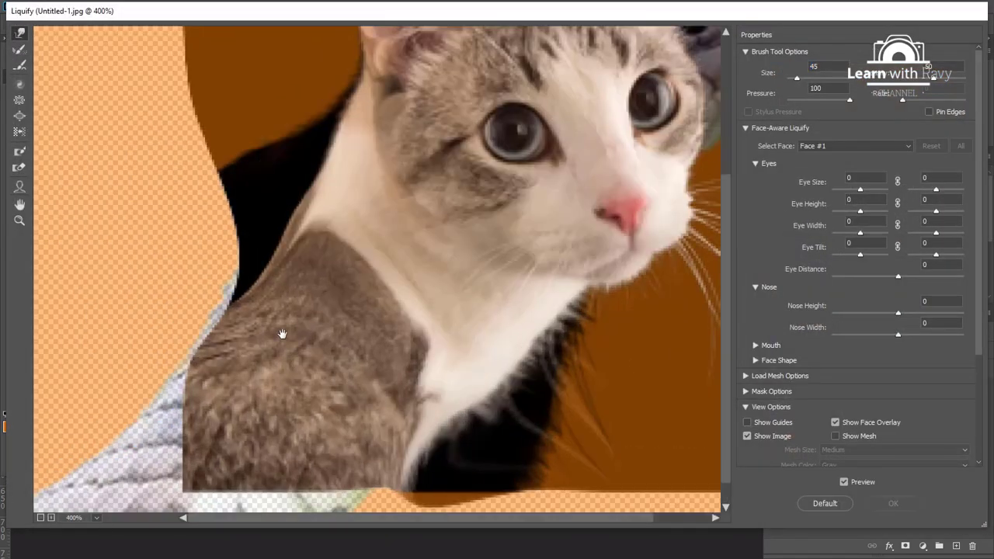
{"action": "key", "text": "]"}
{"action": "left_click_drag", "start_coordinate": [239, 317], "coordinate": [224, 330]}
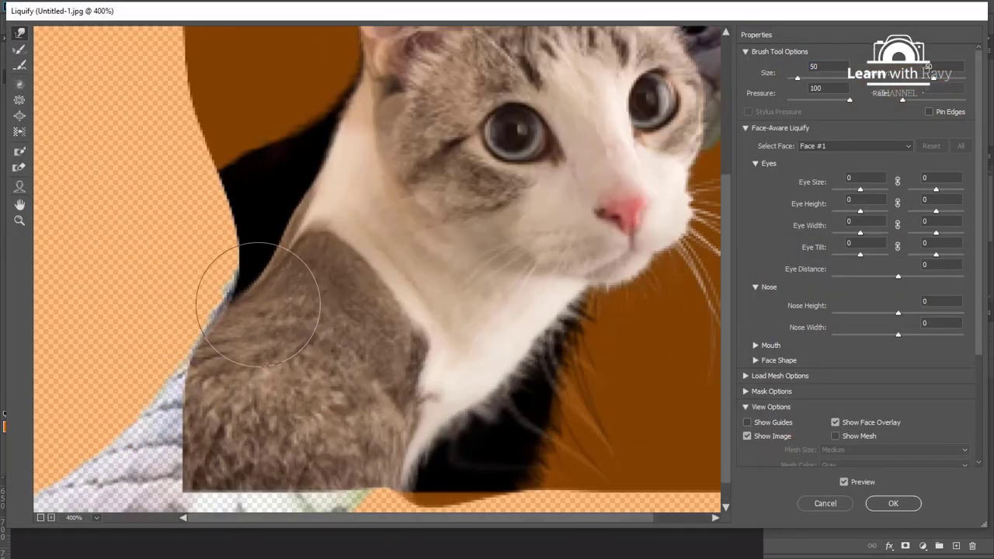
{"action": "left_click_drag", "start_coordinate": [304, 270], "coordinate": [272, 286]}
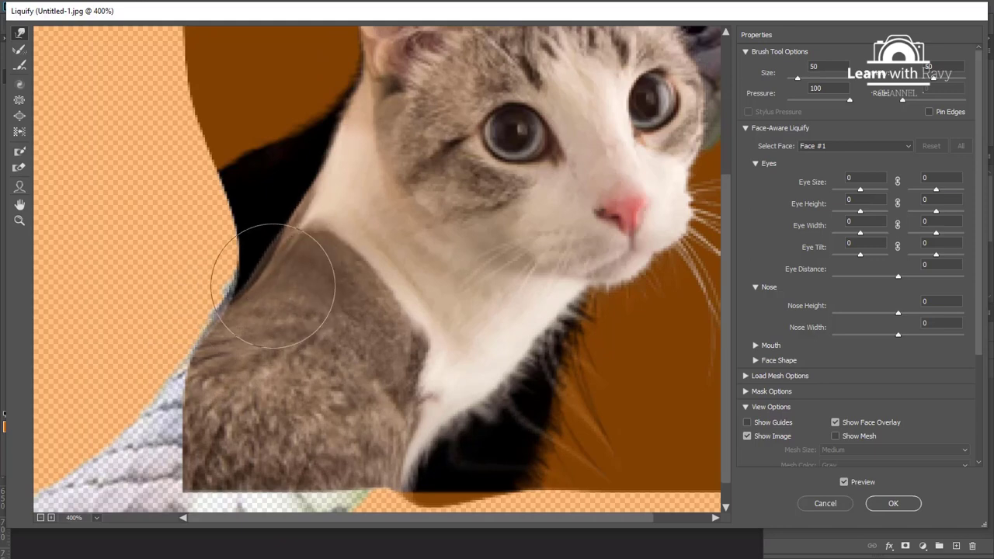
Step: Push the cat's lower chest edge toward the snake's body with a Forward Warp brush of size 45 and apply the Liquify filter
{"action": "key", "text": "space"}
{"action": "left_click_drag", "start_coordinate": [446, 400], "coordinate": [429, 369]}
{"action": "key", "text": "["}
{"action": "key", "text": "["}
{"action": "left_click_drag", "start_coordinate": [397, 453], "coordinate": [375, 466]}
{"action": "key", "text": "bracketright"}
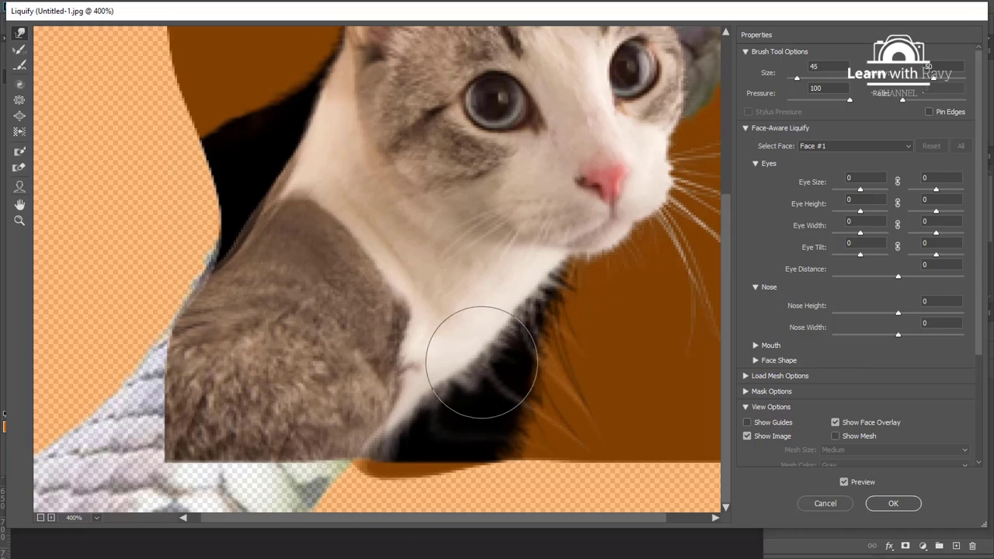
{"action": "left_click_drag", "start_coordinate": [478, 359], "coordinate": [462, 364]}
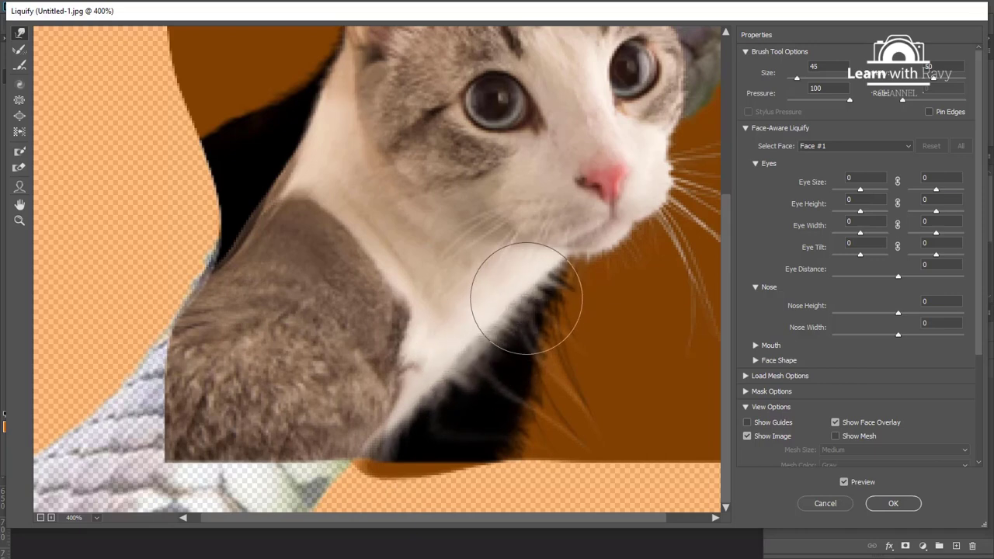
{"action": "key", "text": "Return"}
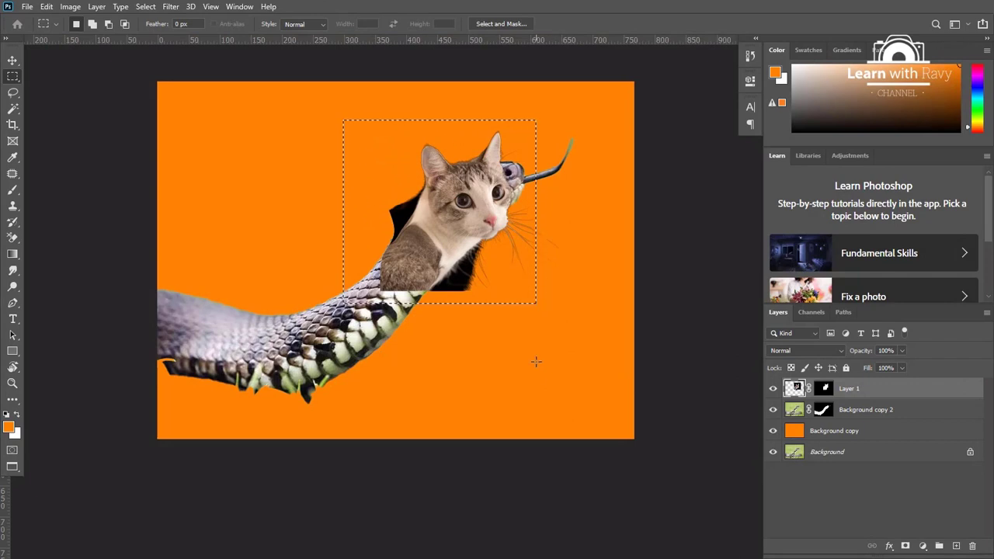
Step: Clear the selection, convert the masked cat layer, Layer 1, to a smart object and rasterize it
{"action": "key", "text": "ctrl+d"}
{"action": "scroll", "coordinate": [456, 271], "scroll_direction": "up", "scroll_amount": 5}
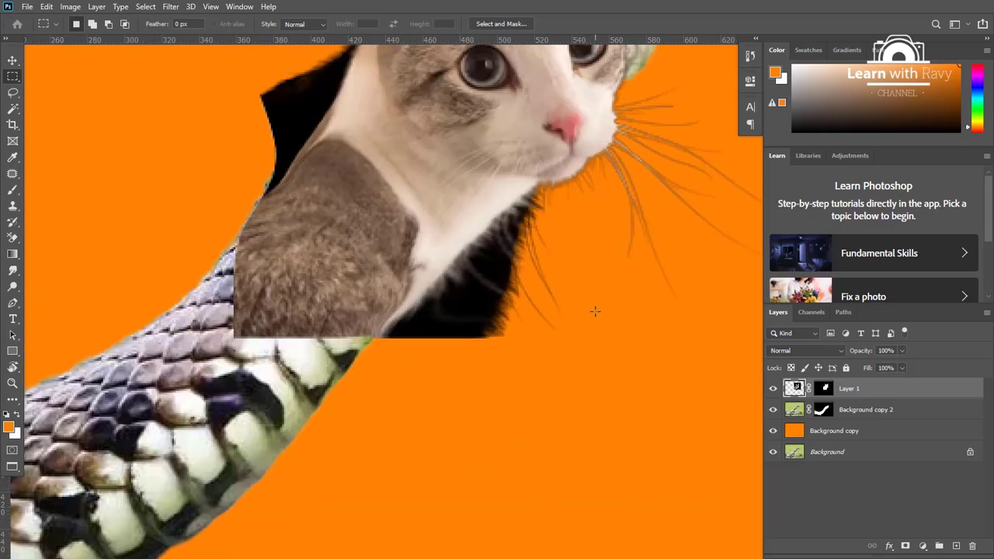
{"action": "left_click", "coordinate": [826, 391]}
{"action": "right_click", "coordinate": [851, 392]}
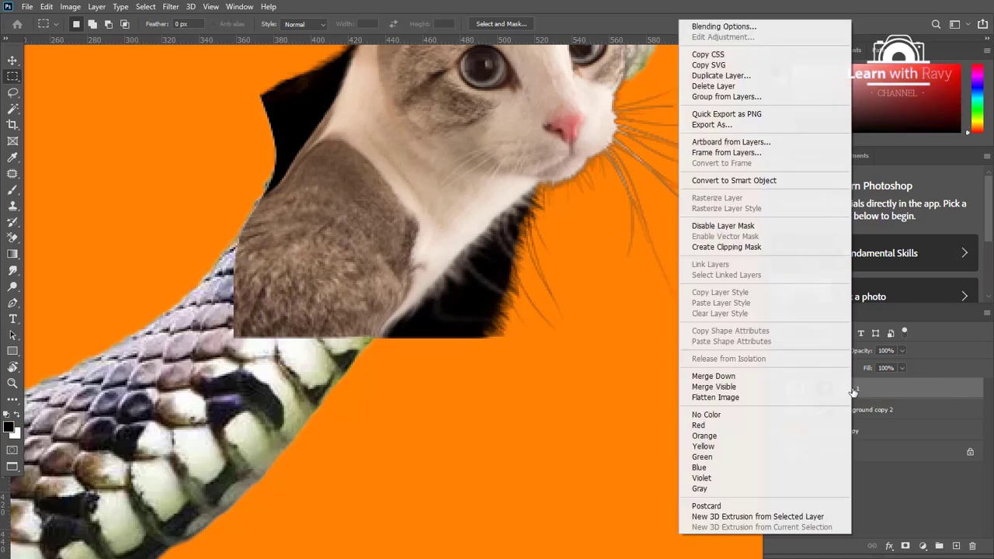
{"action": "left_click", "coordinate": [777, 180]}
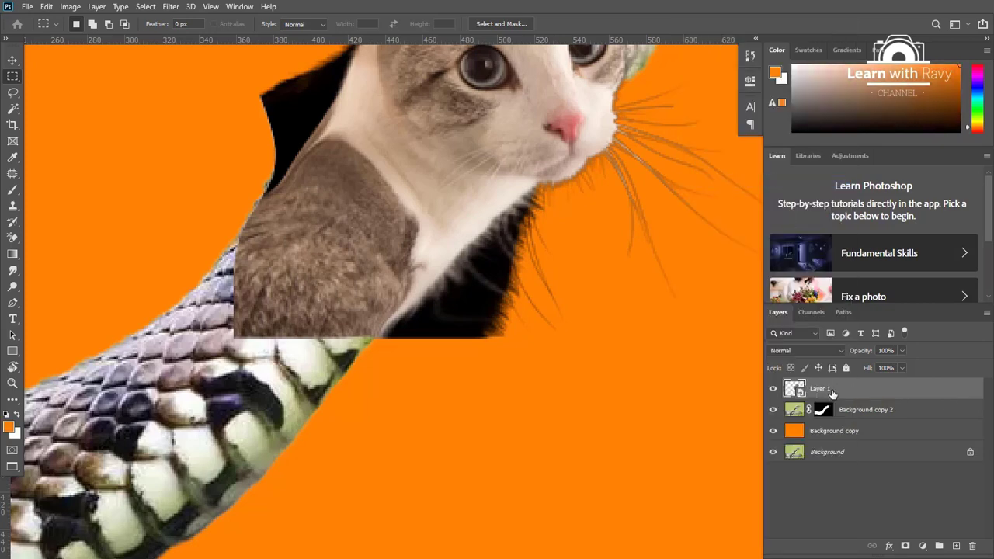
{"action": "right_click", "coordinate": [831, 387]}
{"action": "left_click", "coordinate": [711, 226]}
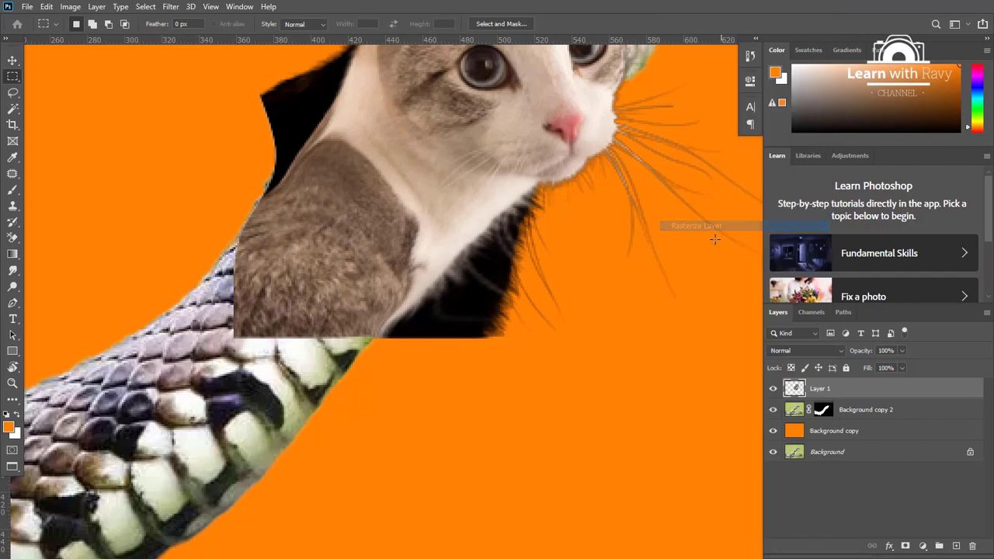
Step: Lasso a freehand selection around the black area below the cat's chin and chest
{"action": "left_click", "coordinate": [13, 93]}
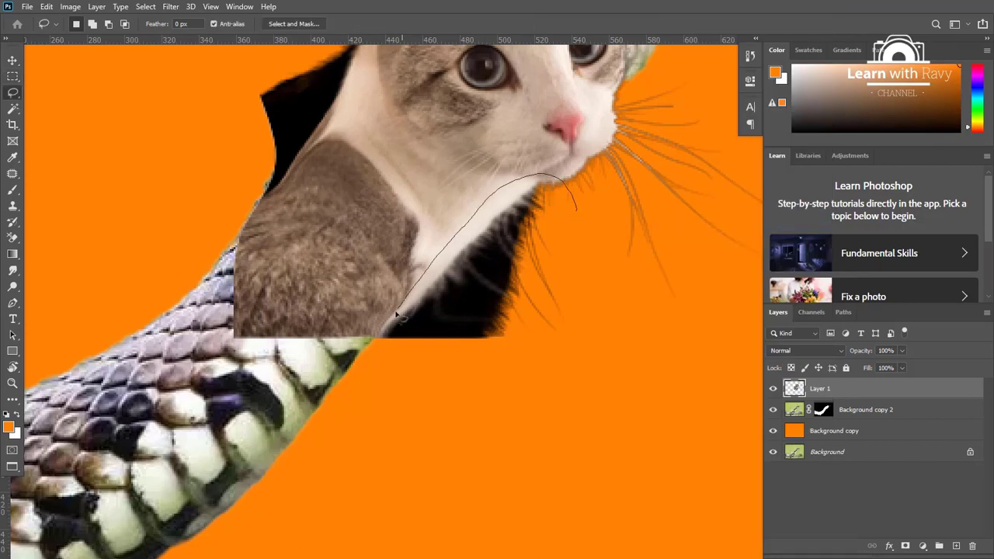
{"action": "mouse_move", "coordinate": [395, 313]}
{"action": "left_mouse_down"}
{"action": "mouse_move", "coordinate": [660, 347]}
{"action": "mouse_move", "coordinate": [579, 203]}
{"action": "left_mouse_up"}
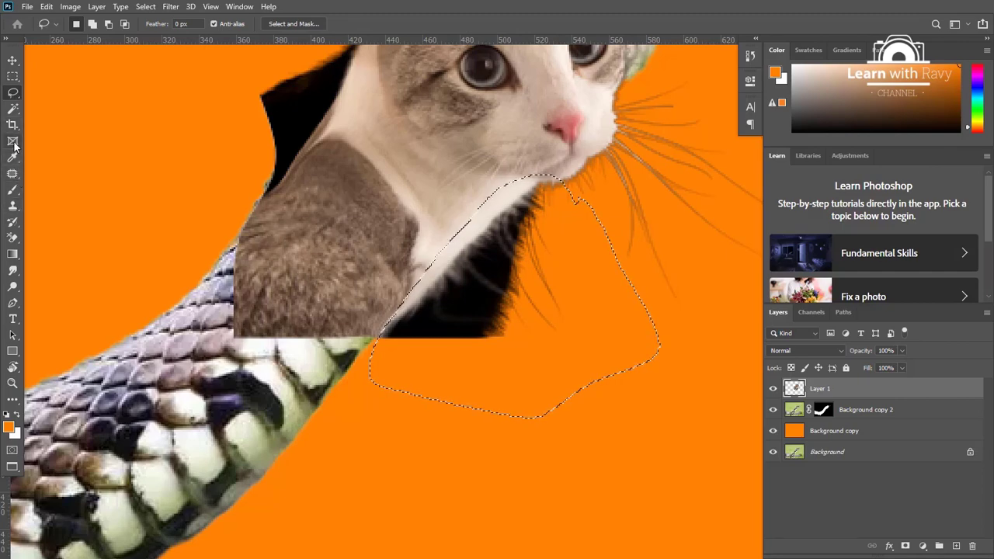
{"action": "left_click", "coordinate": [13, 110]}
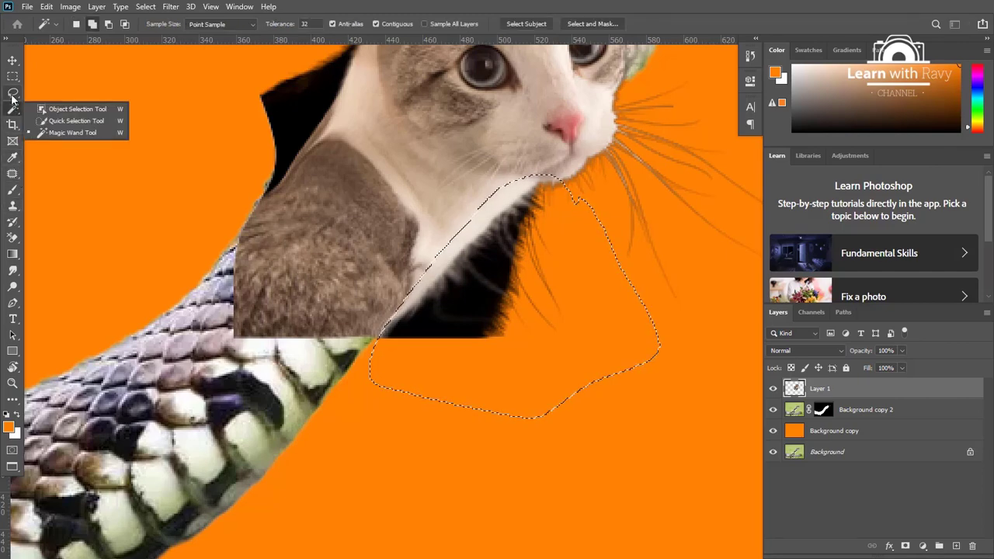
{"action": "left_click", "coordinate": [94, 262]}
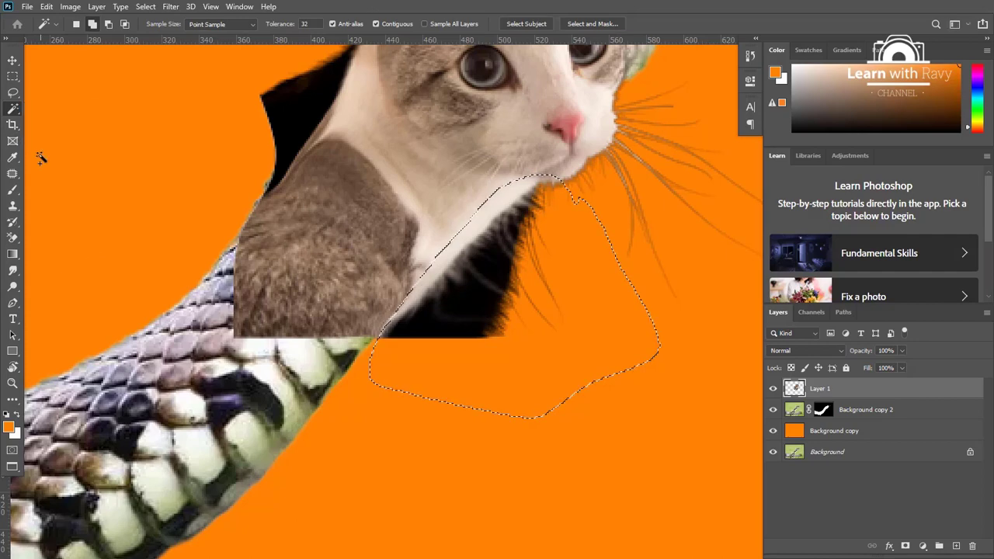
{"action": "left_click", "coordinate": [14, 401]}
{"action": "left_click", "coordinate": [55, 399]}
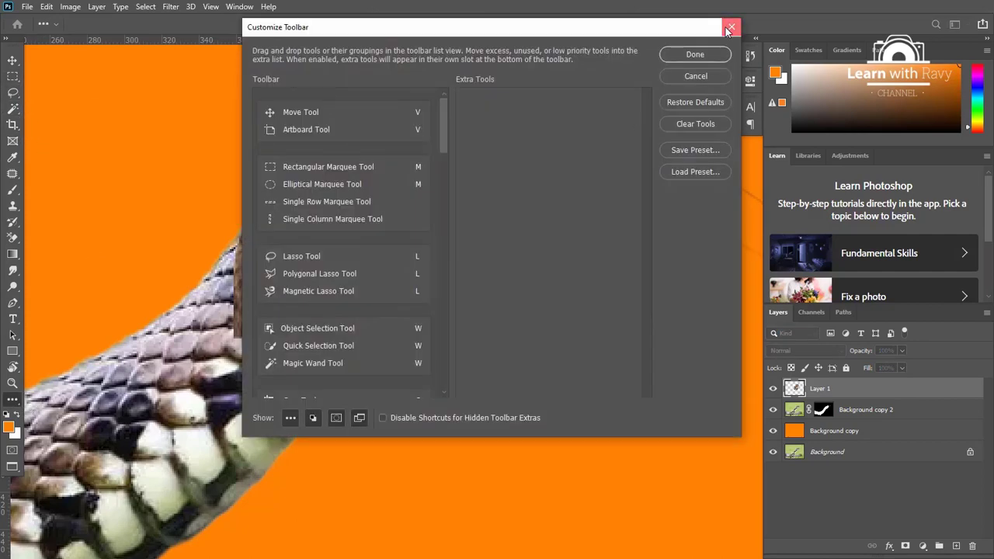
{"action": "left_click", "coordinate": [730, 28]}
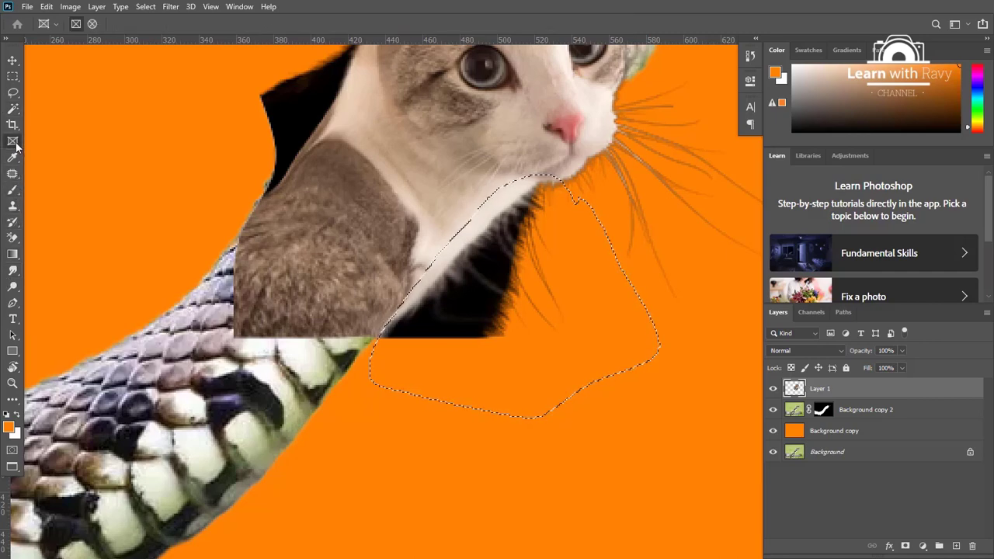
{"action": "right_click", "coordinate": [17, 109]}
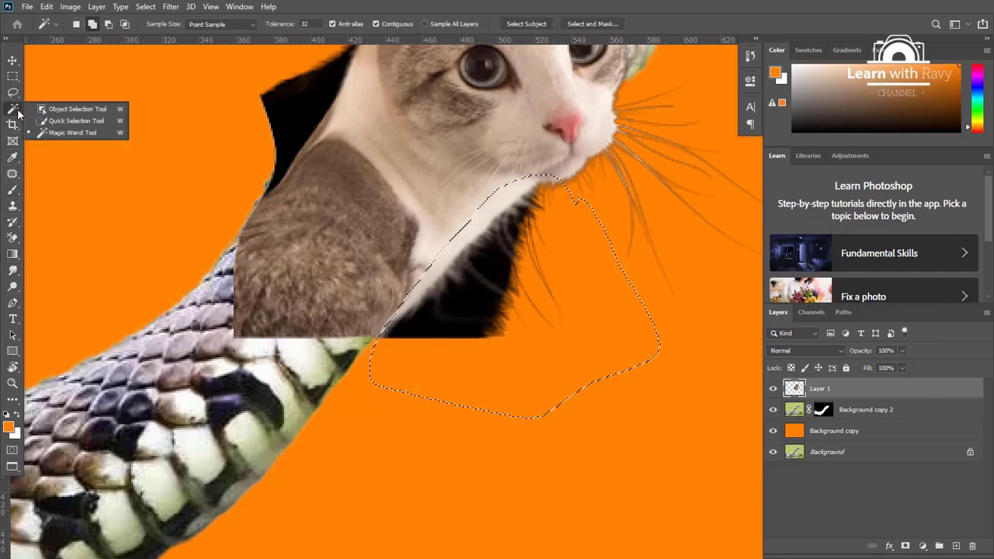
{"action": "left_click", "coordinate": [12, 91]}
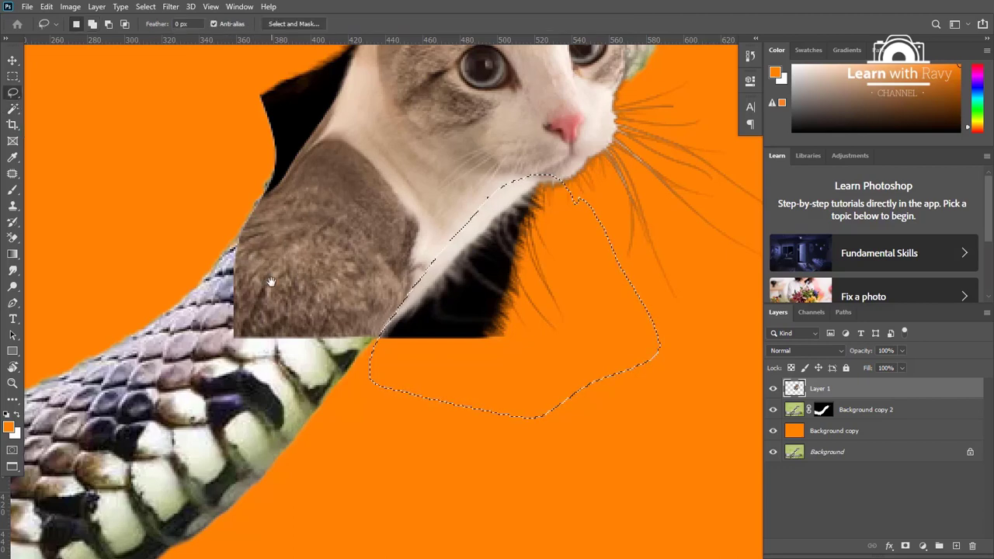
Step: Erase the black area inside the selection below the cat's chest using the Background Eraser with a 154 px brush
{"action": "key", "text": "e"}
{"action": "right_click", "coordinate": [15, 241]}
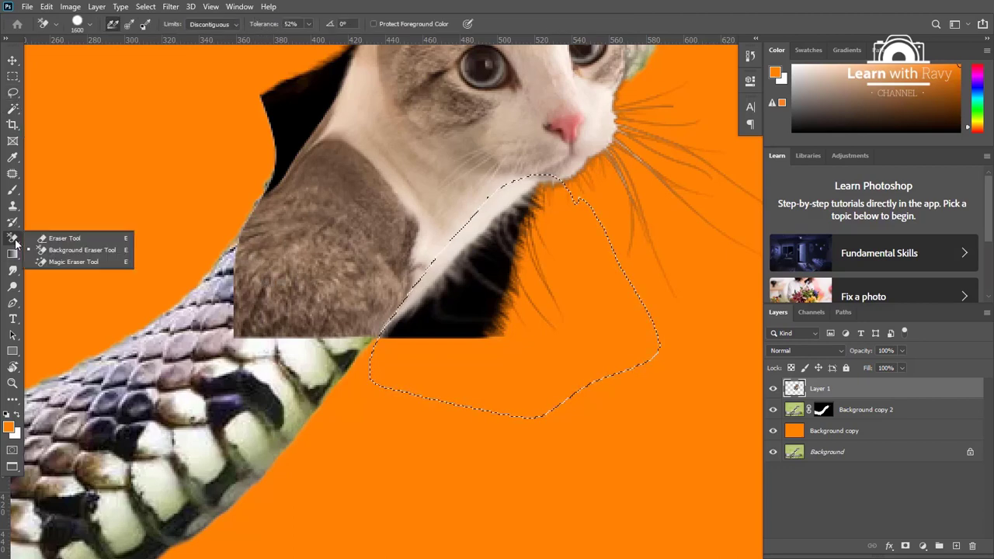
{"action": "left_click", "coordinate": [75, 251]}
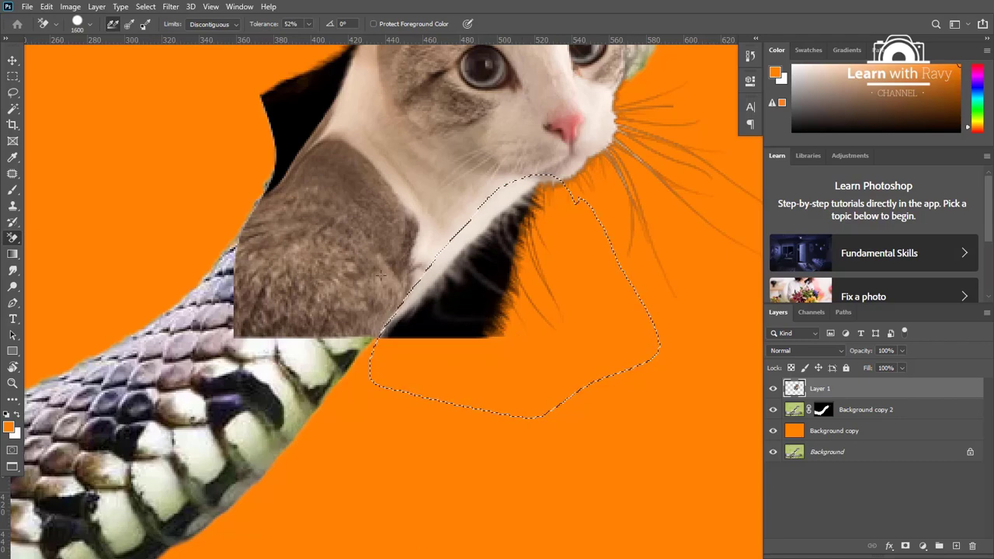
{"action": "left_click", "coordinate": [93, 25]}
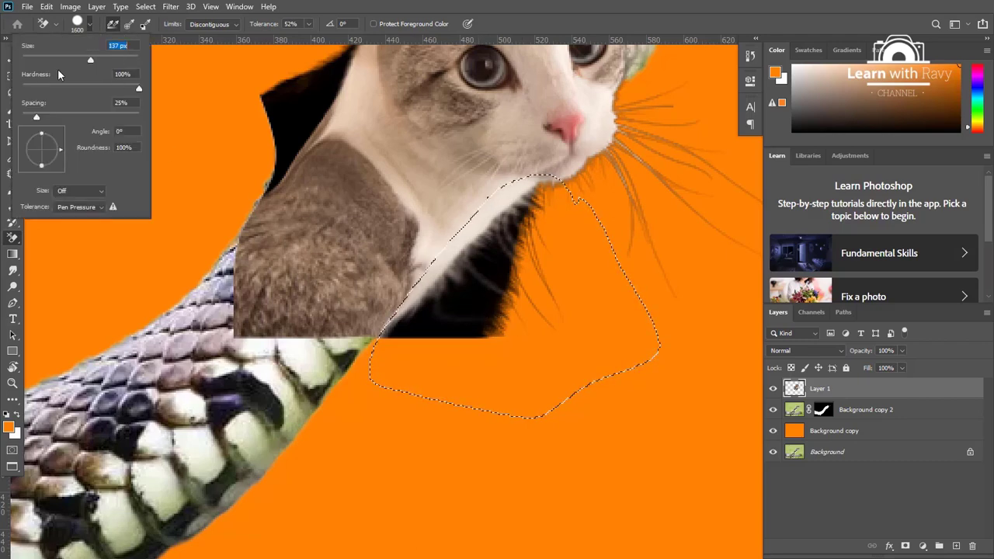
{"action": "left_click_drag", "start_coordinate": [58, 60], "coordinate": [95, 62]}
{"action": "left_click", "coordinate": [482, 298]}
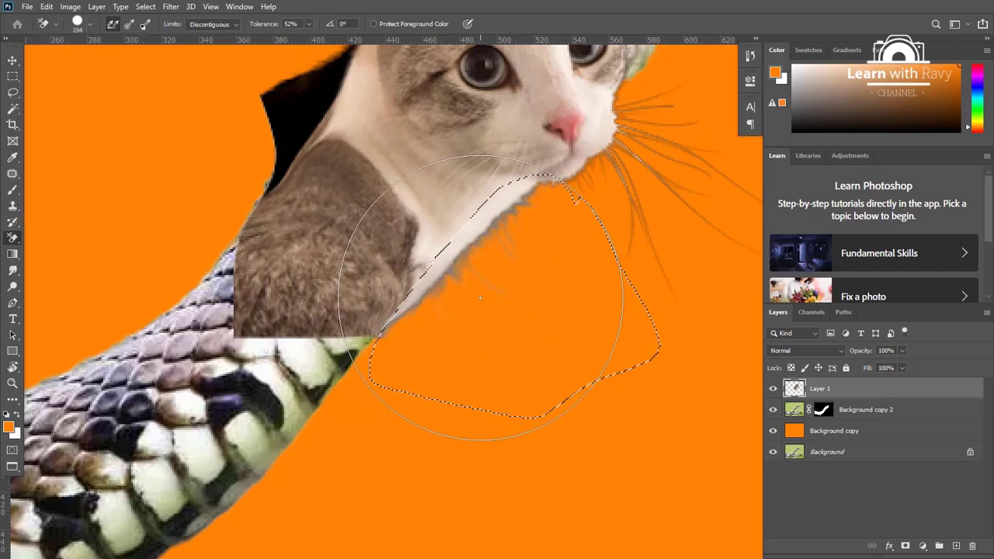
Step: Make Layer 1 the active layer and clear the selection below the cat's chest
{"action": "left_click", "coordinate": [146, 7]}
{"action": "left_click", "coordinate": [174, 90]}
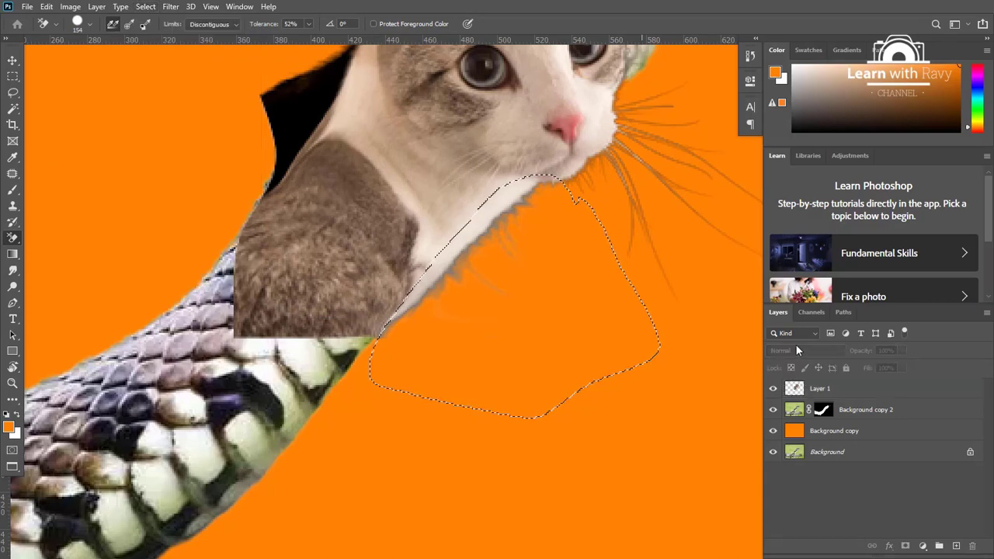
{"action": "left_click", "coordinate": [830, 390]}
{"action": "left_click", "coordinate": [146, 7]}
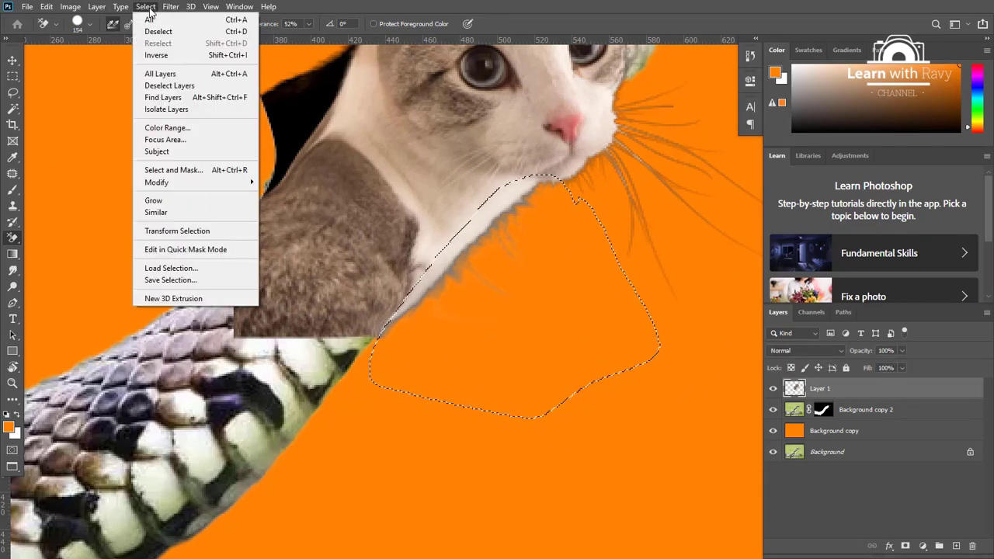
{"action": "key", "text": "Escape"}
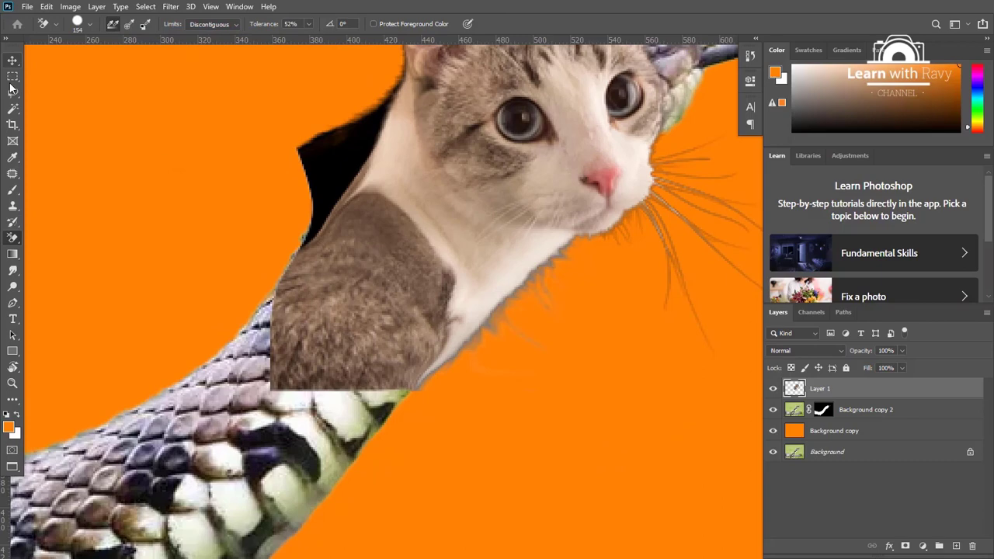
Step: Lasso the black area behind the cat's neck and erase it with the Background Eraser
{"action": "key", "text": "l"}
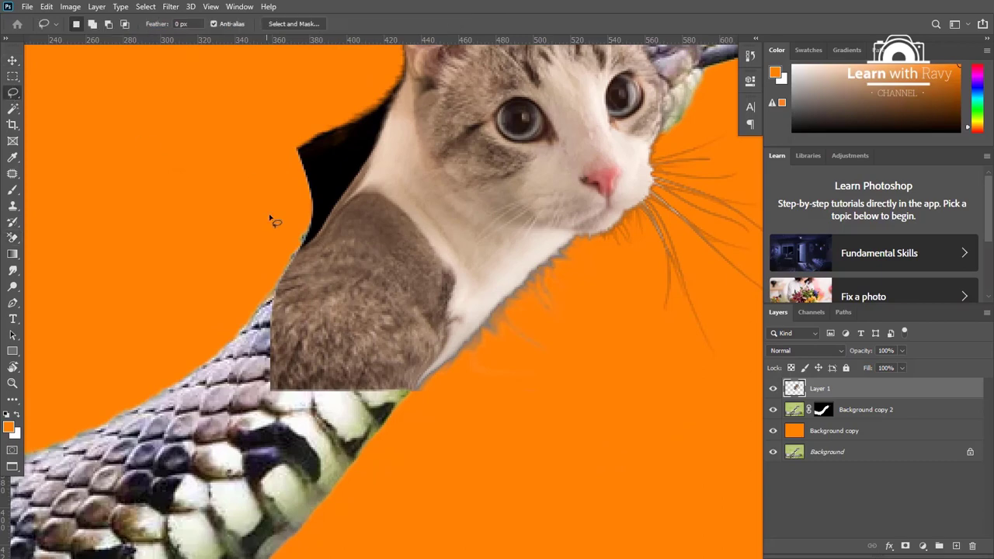
{"action": "mouse_move", "coordinate": [414, 100]}
{"action": "left_mouse_down"}
{"action": "mouse_move", "coordinate": [407, 53]}
{"action": "mouse_move", "coordinate": [252, 92]}
{"action": "left_mouse_up"}
{"action": "left_click", "coordinate": [12, 237]}
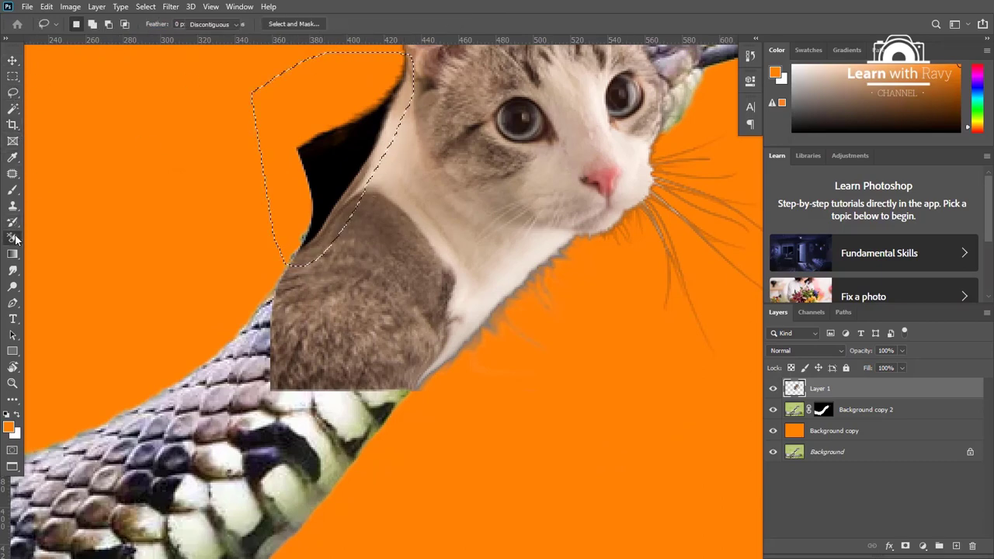
{"action": "left_click", "coordinate": [330, 165]}
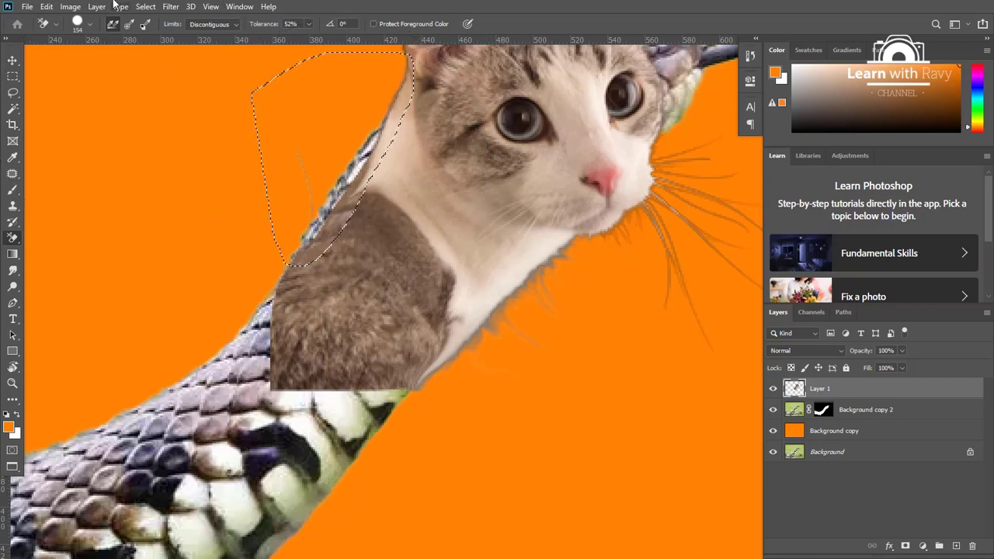
Step: Clear the lasso selection behind the cat's neck
{"action": "left_click", "coordinate": [145, 7]}
{"action": "left_click", "coordinate": [165, 82]}
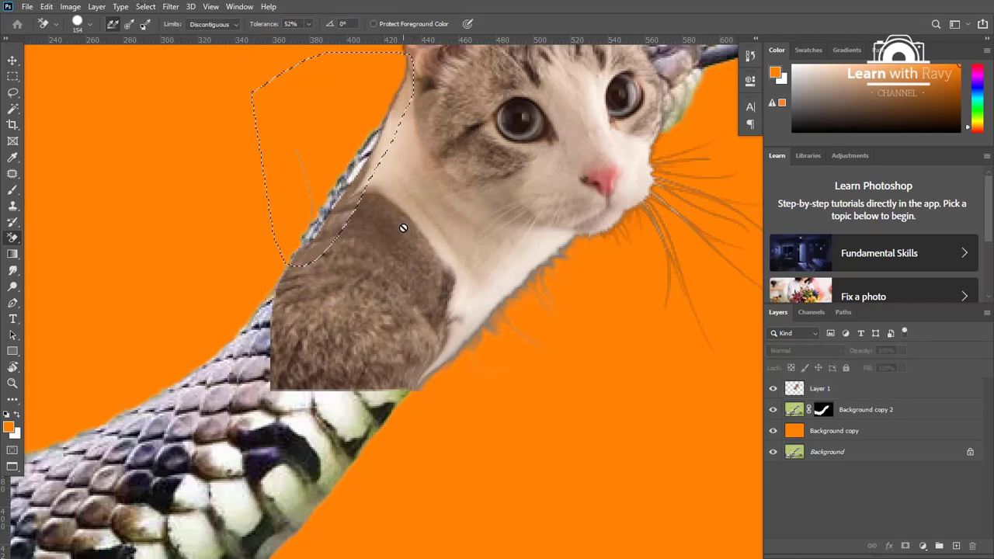
{"action": "left_click", "coordinate": [146, 6]}
{"action": "left_click", "coordinate": [159, 34]}
{"action": "left_click_drag", "start_coordinate": [407, 232], "coordinate": [432, 296]}
{"action": "scroll", "coordinate": [458, 322], "scroll_direction": "down", "scroll_amount": 3}
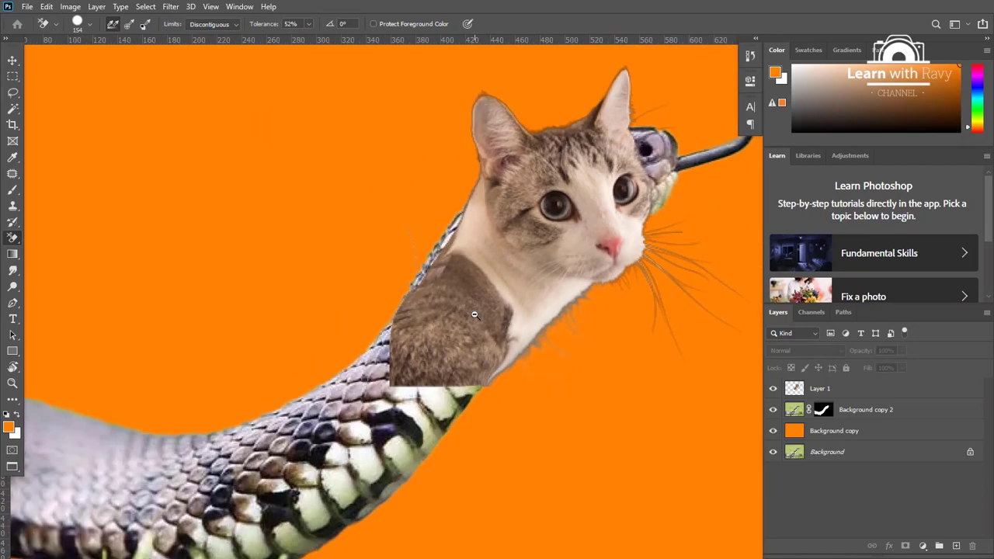
{"action": "left_click_drag", "start_coordinate": [464, 301], "coordinate": [471, 287]}
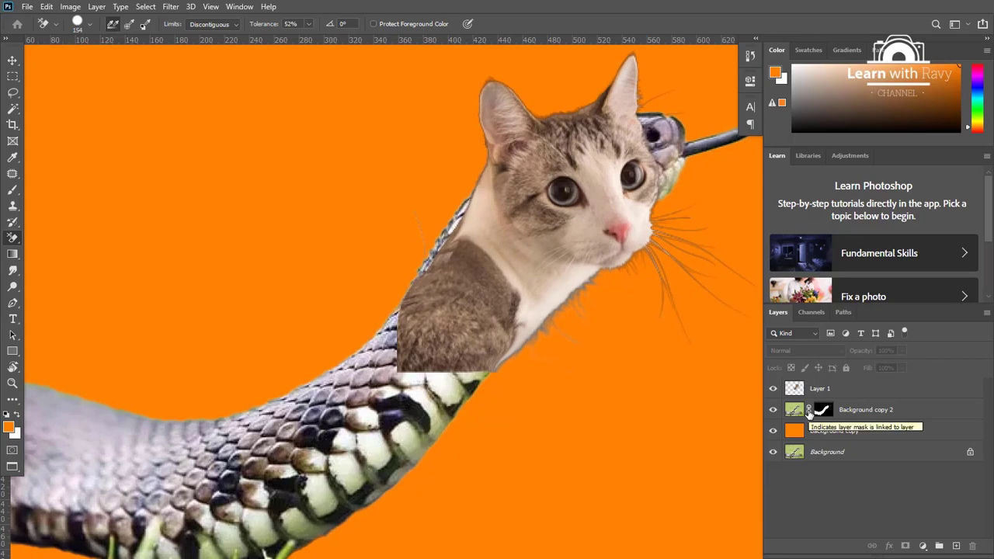
Step: Convert the masked snake layer, Background copy 2, to a smart object and rasterize it
{"action": "left_click", "coordinate": [824, 411]}
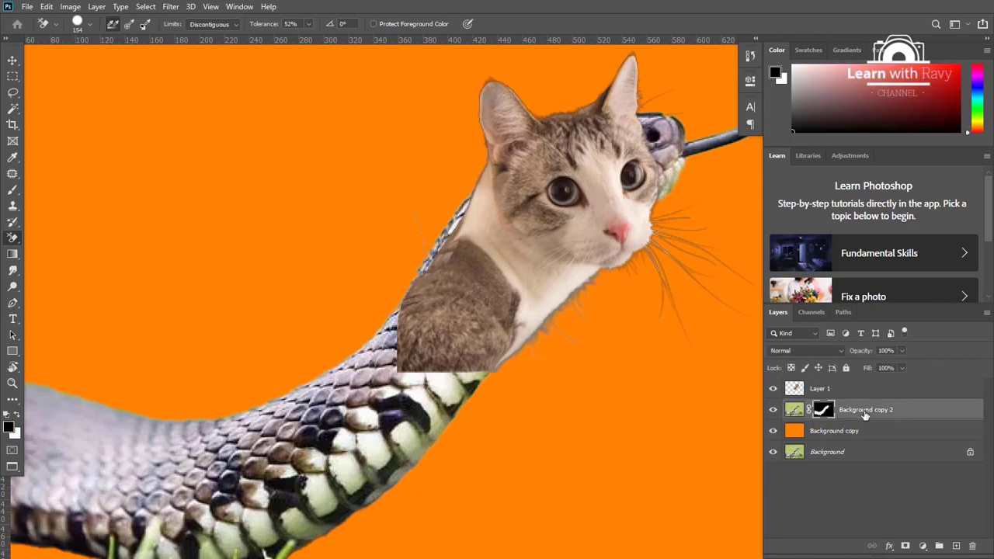
{"action": "right_click", "coordinate": [813, 413]}
{"action": "left_click", "coordinate": [812, 184]}
{"action": "right_click", "coordinate": [789, 418]}
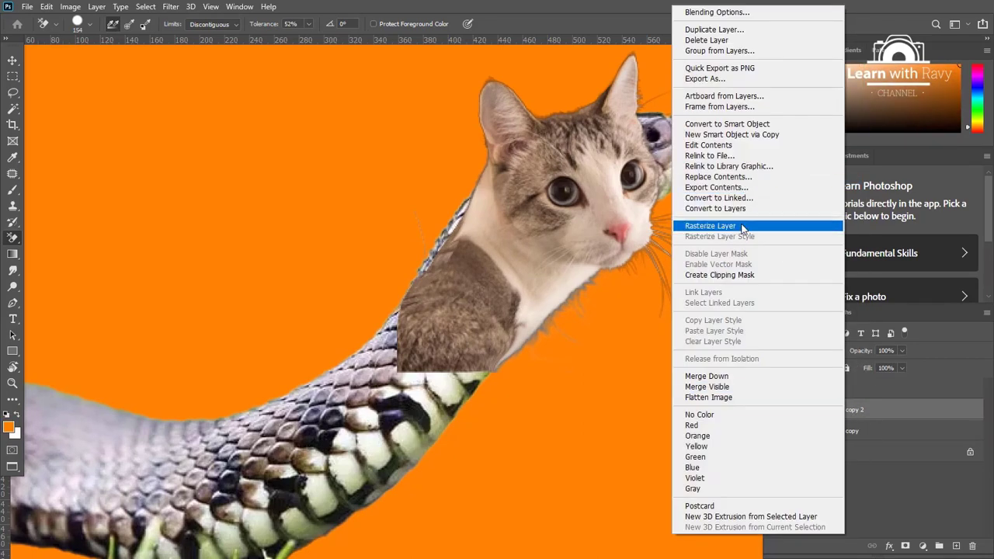
{"action": "left_click", "coordinate": [711, 226]}
Step: Select a rectangle around the snake's neck and push its upper edge inward in Liquify with a Forward Warp brush of size 60
{"action": "left_click", "coordinate": [13, 75]}
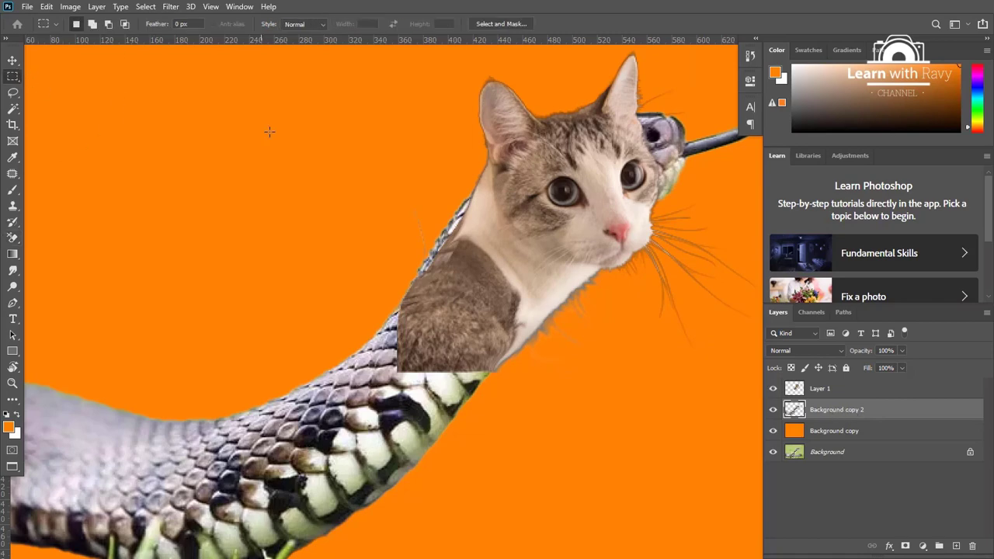
{"action": "left_click_drag", "start_coordinate": [286, 107], "coordinate": [529, 380]}
{"action": "key", "text": "ctrl+shift+x"}
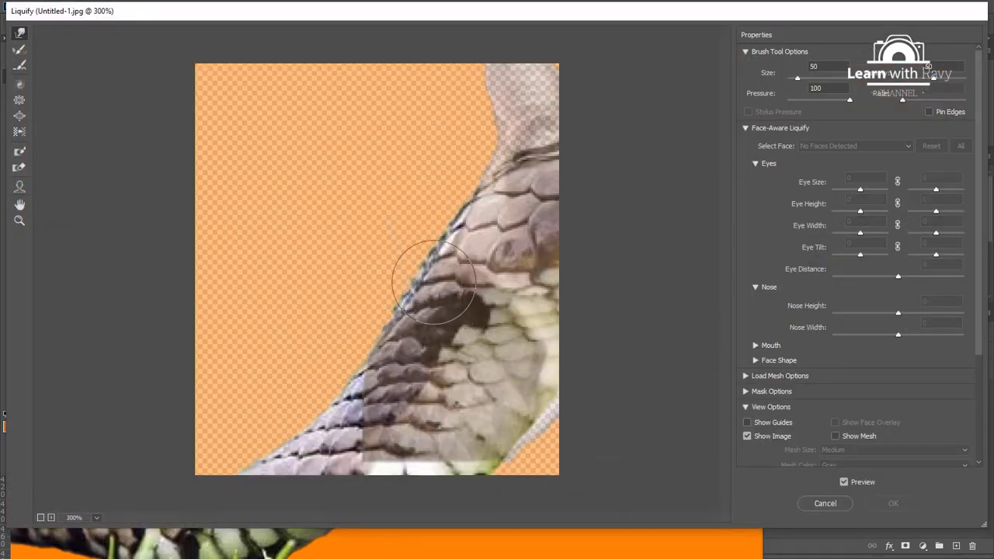
{"action": "key", "text": "]"}
{"action": "key", "text": "]"}
{"action": "mouse_move", "coordinate": [413, 210]}
{"action": "left_mouse_down"}
{"action": "mouse_move", "coordinate": [424, 218]}
{"action": "mouse_move", "coordinate": [440, 206]}
{"action": "left_mouse_up"}
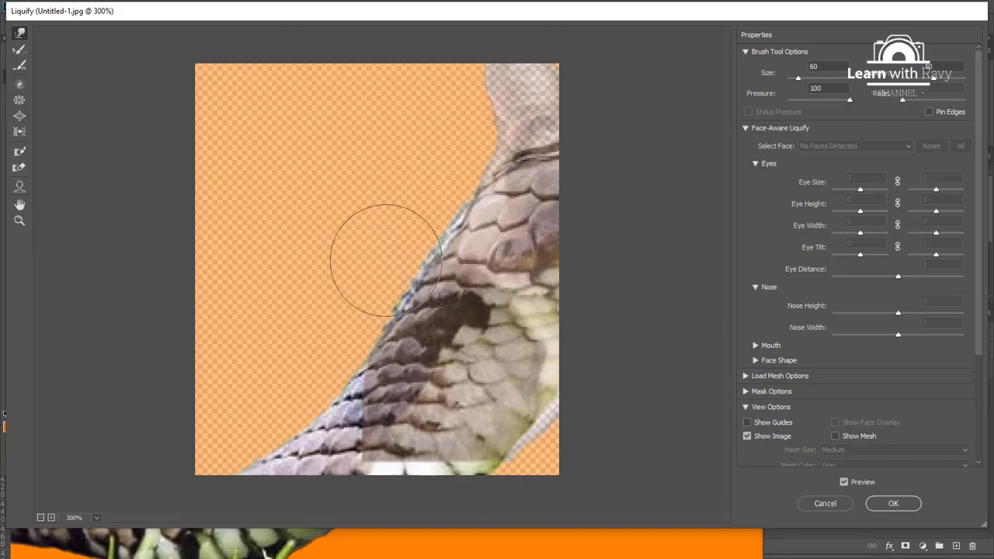
{"action": "left_click", "coordinate": [890, 504]}
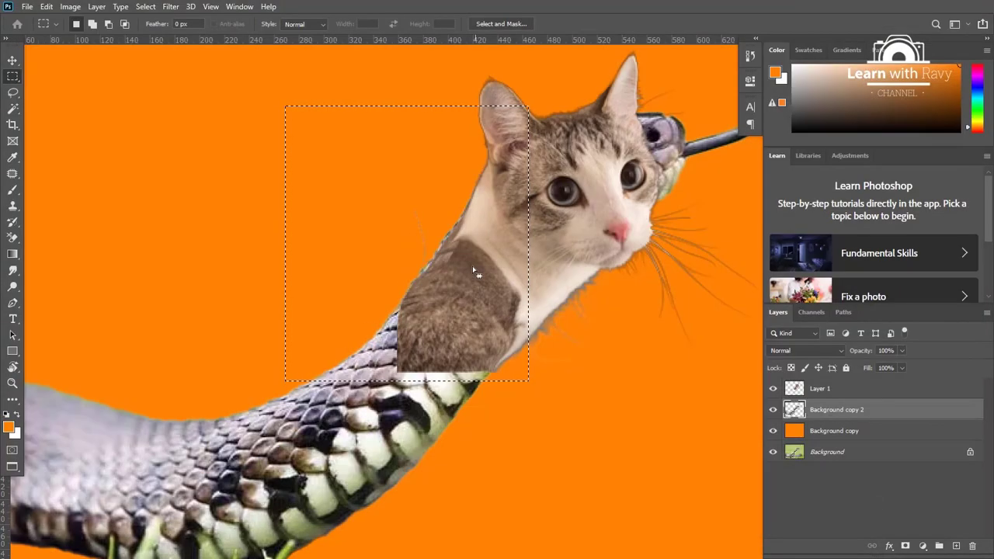
Step: Apply Liquify again to tuck the snake's neck edge behind the cat, and clear the rectangular selection
{"action": "key", "text": "ctrl+shift+x"}
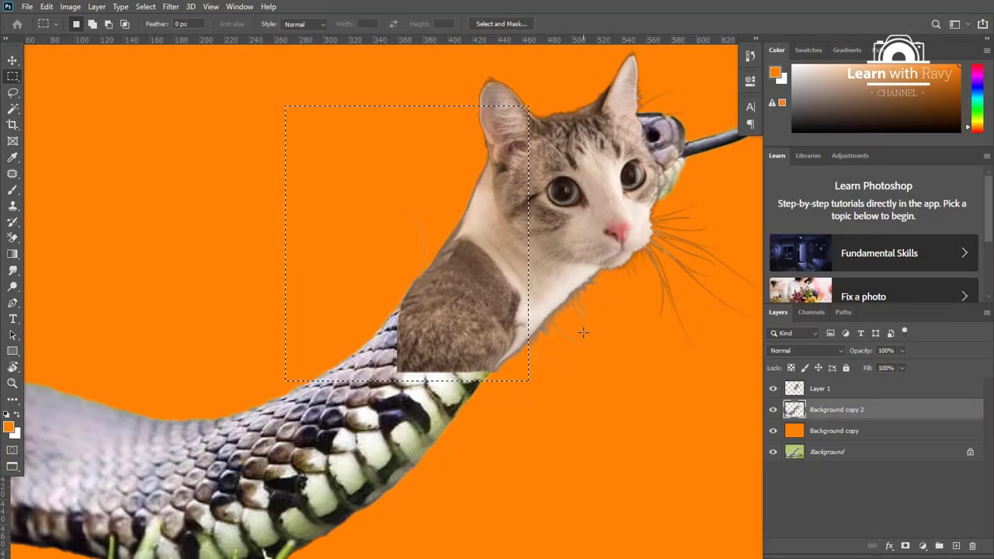
{"action": "left_click", "coordinate": [512, 319], "text": "alt"}
{"action": "left_click", "coordinate": [528, 347], "text": "ctrl"}
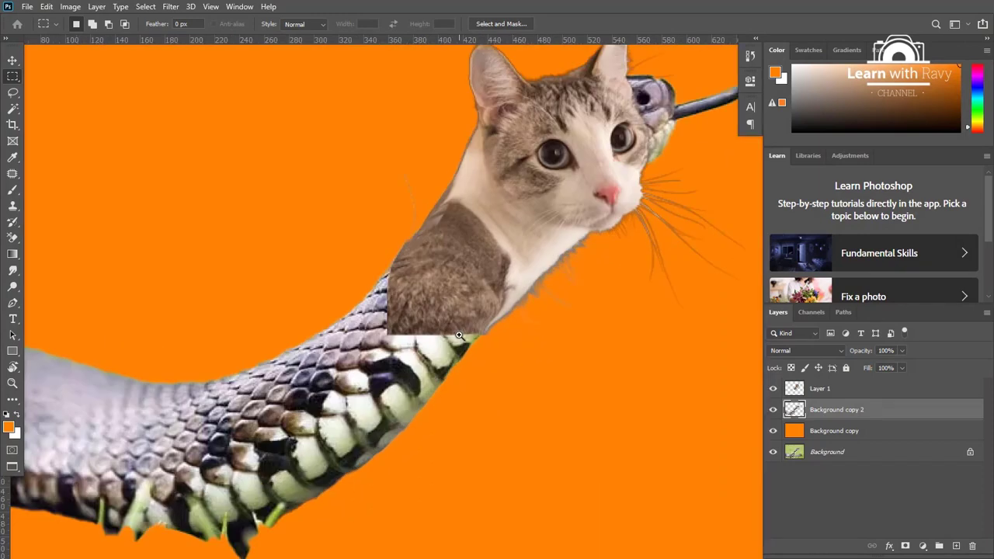
Step: Erase the lower-left corner of the cat's neck fur on Layer 1 with the Eraser tool and set its brush size to 80
{"action": "left_click", "coordinate": [826, 391]}
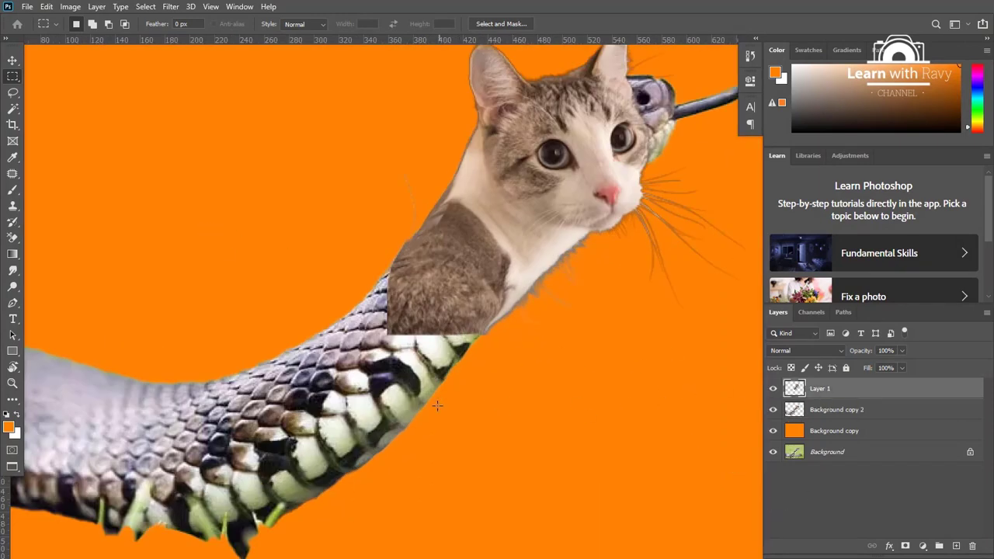
{"action": "left_click", "coordinate": [13, 238]}
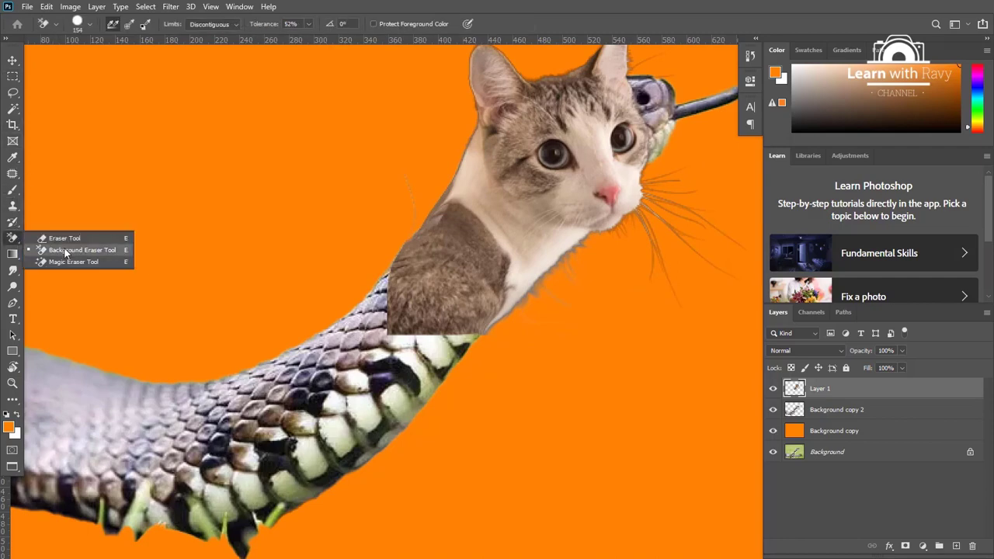
{"action": "left_click", "coordinate": [66, 237]}
{"action": "mouse_move", "coordinate": [370, 301]}
{"action": "left_mouse_down"}
{"action": "mouse_move", "coordinate": [393, 345]}
{"action": "mouse_move", "coordinate": [422, 316]}
{"action": "mouse_move", "coordinate": [404, 302]}
{"action": "mouse_move", "coordinate": [350, 306]}
{"action": "mouse_move", "coordinate": [368, 267]}
{"action": "mouse_move", "coordinate": [405, 358]}
{"action": "left_mouse_up"}
{"action": "left_click", "coordinate": [90, 24]}
{"action": "key", "text": "bracketright"}
{"action": "key", "text": "bracketright"}
Step: Try erasing the remaining brown neck fur at 100% opacity, and undo those strokes
{"action": "mouse_move", "coordinate": [441, 293]}
{"action": "left_mouse_down"}
{"action": "mouse_move", "coordinate": [468, 243]}
{"action": "mouse_move", "coordinate": [419, 311]}
{"action": "mouse_move", "coordinate": [461, 299]}
{"action": "left_mouse_up"}
{"action": "mouse_move", "coordinate": [491, 264]}
{"action": "left_mouse_down"}
{"action": "mouse_move", "coordinate": [456, 278]}
{"action": "mouse_move", "coordinate": [472, 259]}
{"action": "left_mouse_up"}
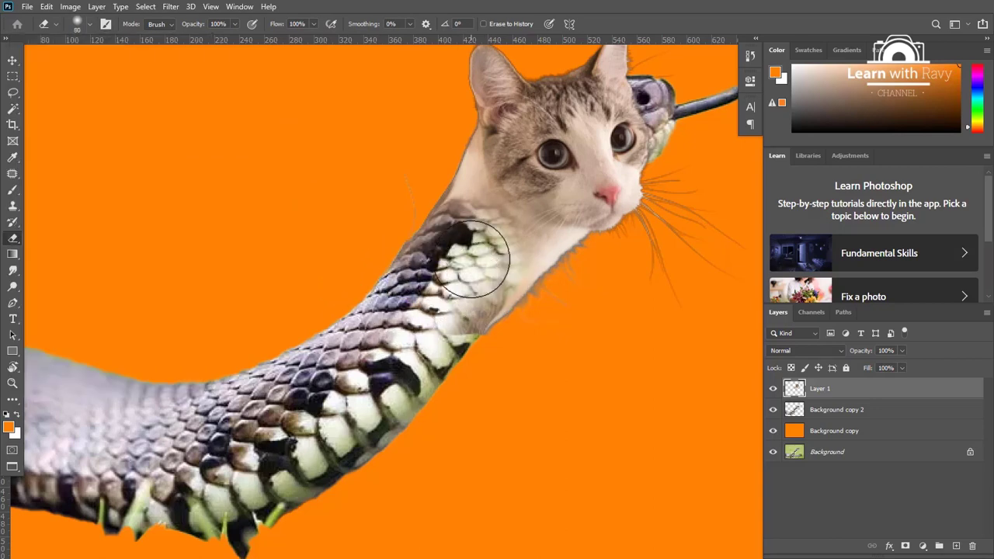
{"action": "key", "text": "ctrl+z"}
{"action": "key", "text": "ctrl+z"}
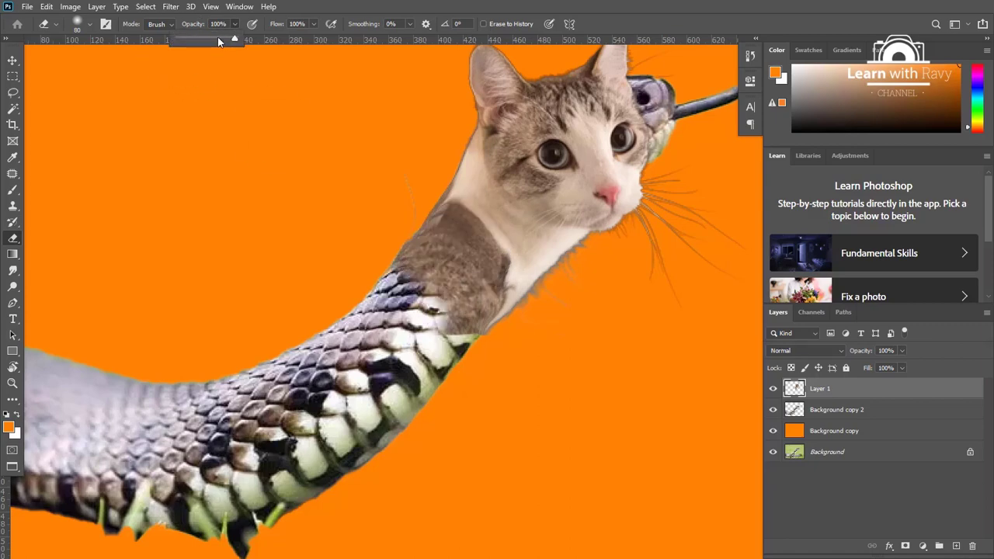
Step: Lower the Eraser opacity to 19% and fade the brown neck fur into the snake scales, undoing the excess strokes
{"action": "left_click", "coordinate": [189, 38]}
{"action": "left_click_drag", "start_coordinate": [472, 256], "coordinate": [437, 294]}
{"action": "mouse_move", "coordinate": [458, 241]}
{"action": "left_mouse_down"}
{"action": "mouse_move", "coordinate": [427, 314]}
{"action": "mouse_move", "coordinate": [458, 316]}
{"action": "left_mouse_up"}
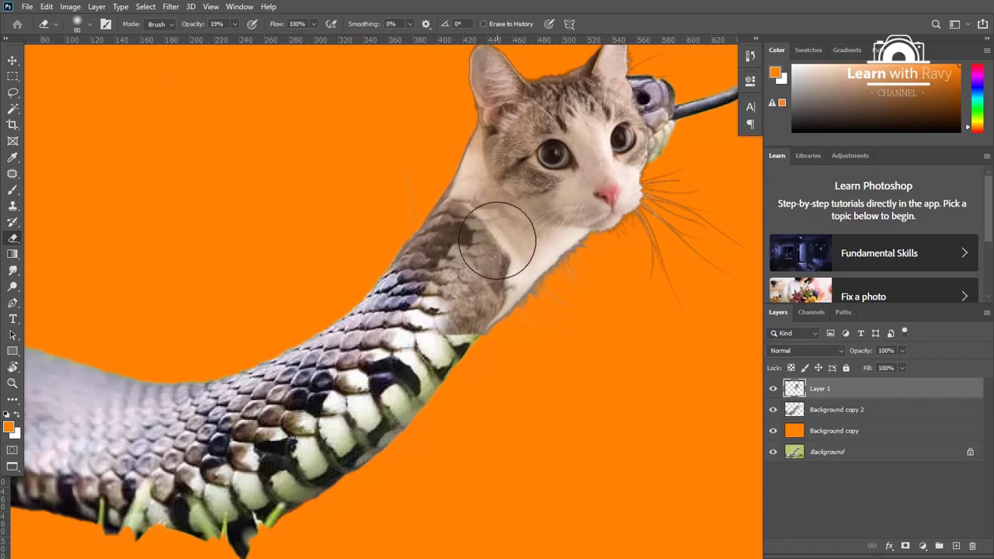
{"action": "mouse_move", "coordinate": [498, 241]}
{"action": "left_mouse_down"}
{"action": "mouse_move", "coordinate": [484, 289]}
{"action": "mouse_move", "coordinate": [399, 378]}
{"action": "left_mouse_up"}
{"action": "left_click_drag", "start_coordinate": [511, 305], "coordinate": [364, 435]}
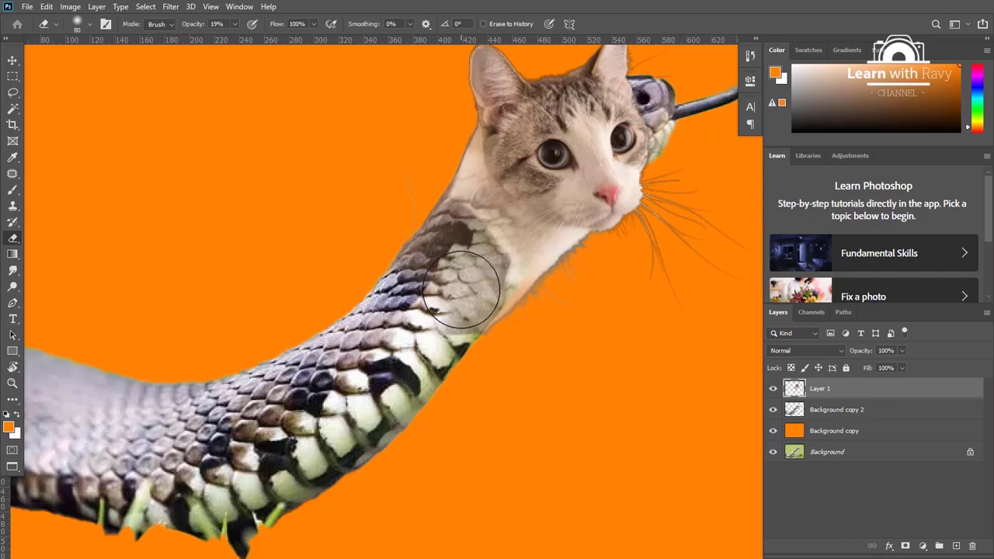
{"action": "key", "text": "ctrl+z"}
{"action": "key", "text": "ctrl+z"}
{"action": "key", "text": "ctrl+z"}
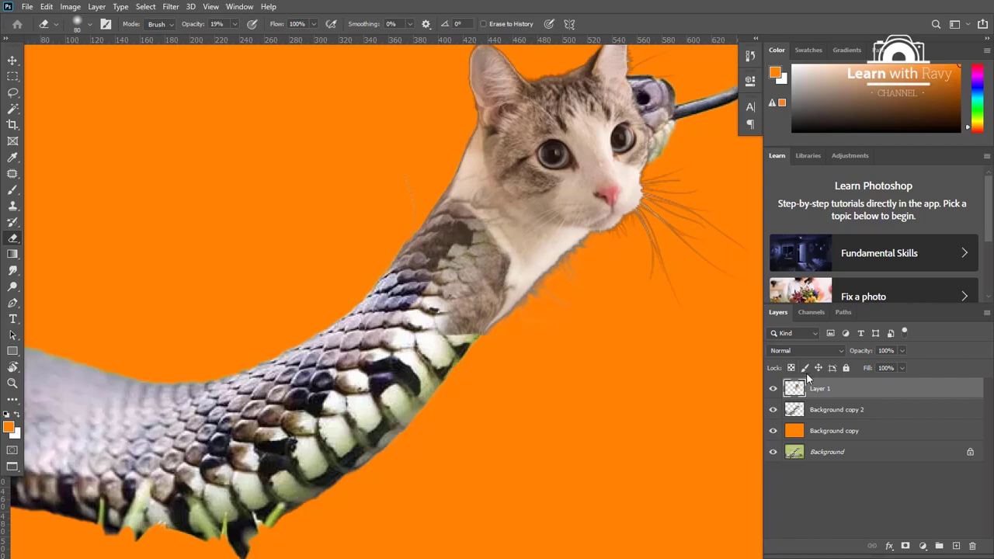
Step: Load Background copy 2's outline as a selection, fade Layer 1's neck fur inside it with the Eraser, and clear the selection
{"action": "left_click", "coordinate": [795, 411], "text": "ctrl"}
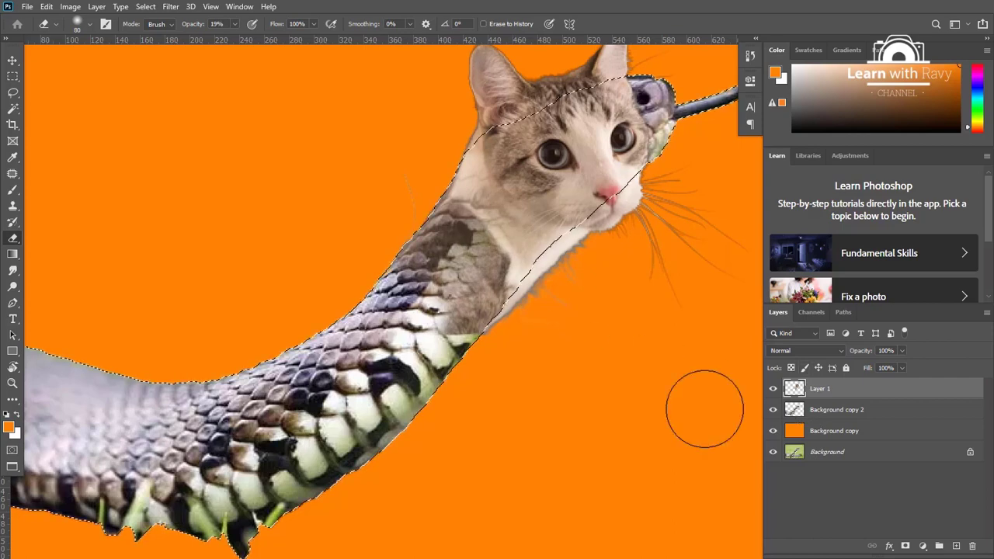
{"action": "mouse_move", "coordinate": [491, 227]}
{"action": "left_mouse_down"}
{"action": "mouse_move", "coordinate": [496, 257]}
{"action": "mouse_move", "coordinate": [428, 309]}
{"action": "mouse_move", "coordinate": [482, 216]}
{"action": "mouse_move", "coordinate": [466, 226]}
{"action": "mouse_move", "coordinate": [463, 160]}
{"action": "mouse_move", "coordinate": [467, 215]}
{"action": "mouse_move", "coordinate": [512, 236]}
{"action": "mouse_move", "coordinate": [374, 327]}
{"action": "mouse_move", "coordinate": [459, 264]}
{"action": "mouse_move", "coordinate": [477, 222]}
{"action": "mouse_move", "coordinate": [466, 310]}
{"action": "mouse_move", "coordinate": [493, 377]}
{"action": "left_mouse_up"}
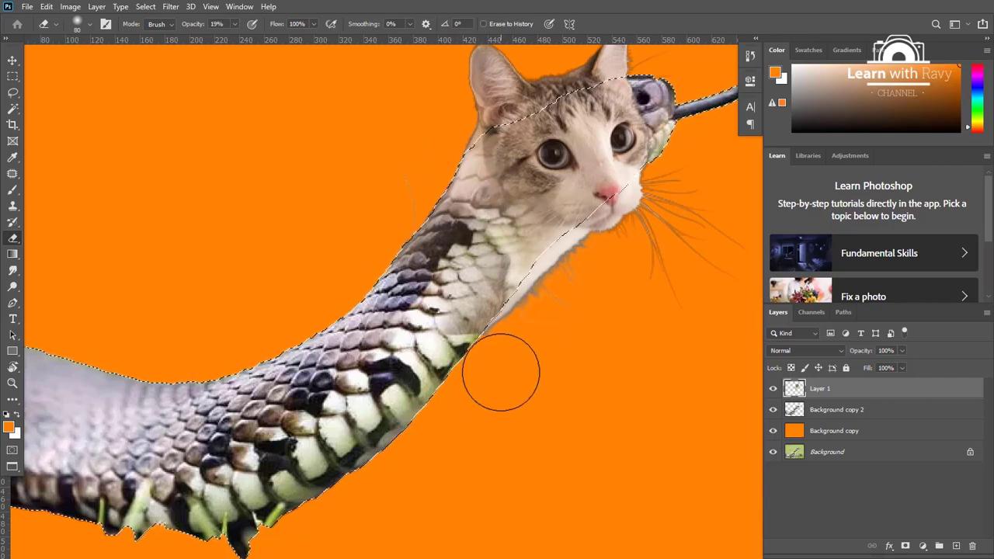
{"action": "left_click", "coordinate": [96, 7]}
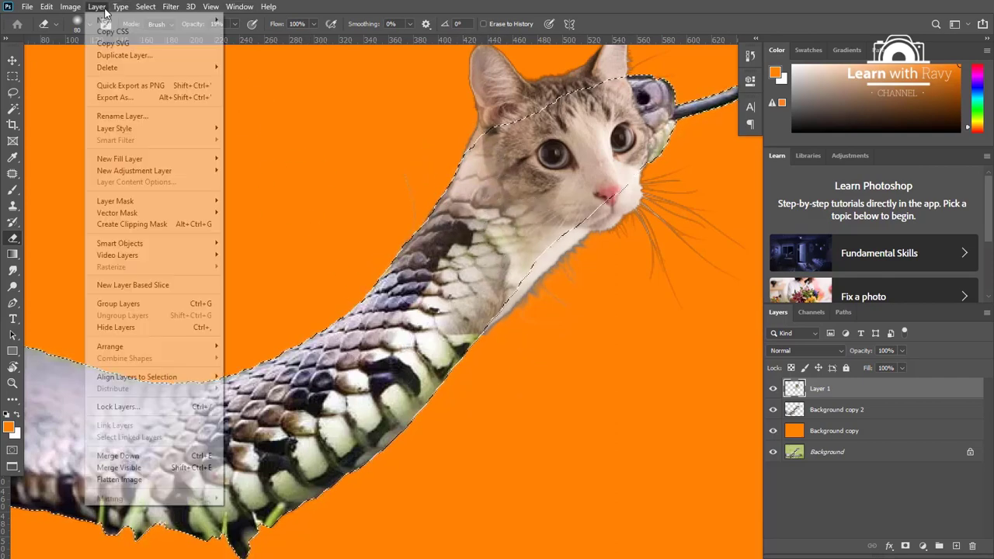
{"action": "left_click", "coordinate": [167, 30]}
Step: Reduce the Eraser to size 35 and erase the hard horizontal edge where the cat's lower neck meets the scales
{"action": "scroll", "coordinate": [622, 296], "scroll_direction": "down", "scroll_amount": 3}
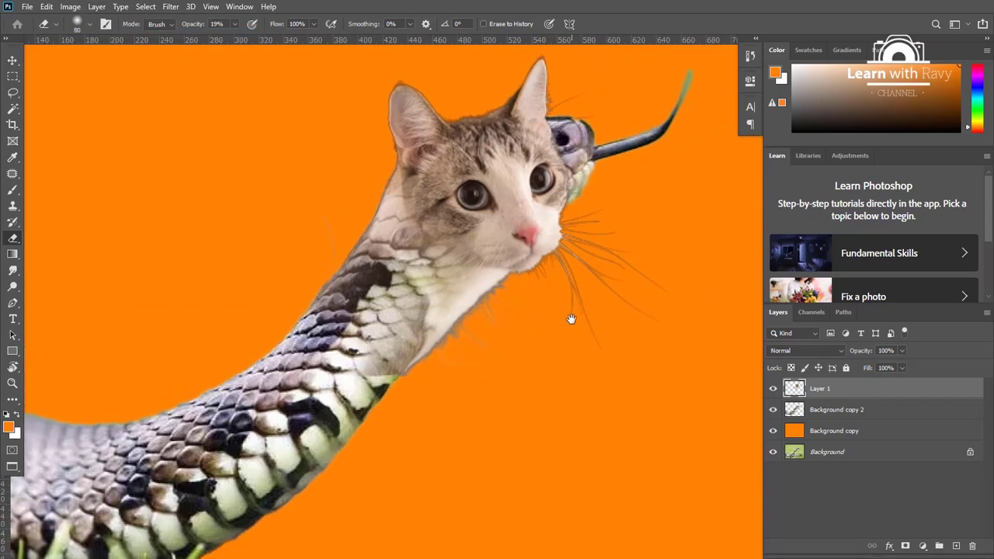
{"action": "scroll", "coordinate": [484, 382], "scroll_direction": "up", "scroll_amount": 5}
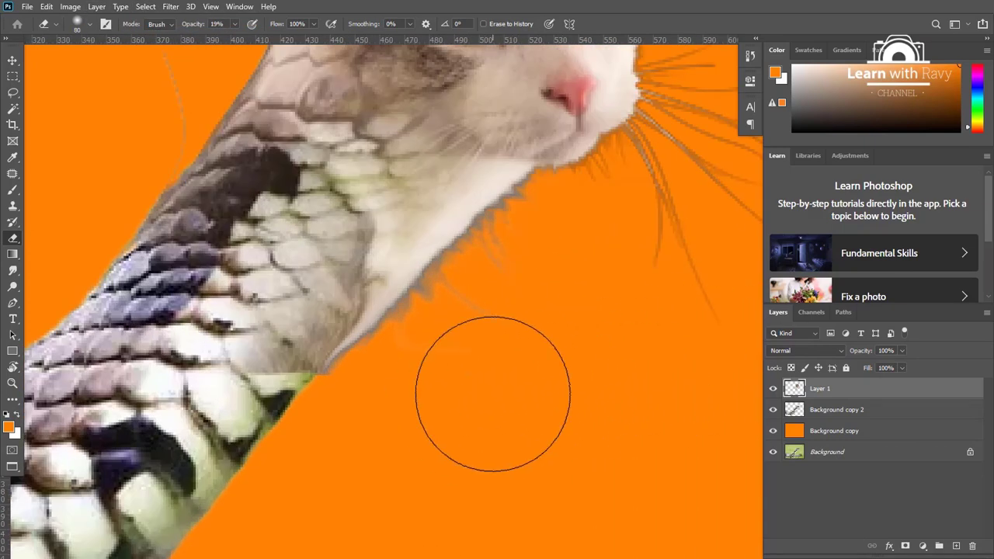
{"action": "key", "text": "bracketleft"}
{"action": "key", "text": "bracketleft"}
{"action": "key", "text": "bracketleft"}
{"action": "key", "text": "bracketleft"}
{"action": "key", "text": "bracketleft"}
{"action": "key", "text": "bracketleft"}
{"action": "mouse_move", "coordinate": [215, 393]}
{"action": "left_mouse_down"}
{"action": "mouse_move", "coordinate": [253, 366]}
{"action": "mouse_move", "coordinate": [272, 374]}
{"action": "mouse_move", "coordinate": [292, 366]}
{"action": "mouse_move", "coordinate": [276, 392]}
{"action": "mouse_move", "coordinate": [286, 402]}
{"action": "mouse_move", "coordinate": [273, 370]}
{"action": "mouse_move", "coordinate": [319, 296]}
{"action": "mouse_move", "coordinate": [319, 310]}
{"action": "mouse_move", "coordinate": [241, 389]}
{"action": "mouse_move", "coordinate": [298, 313]}
{"action": "mouse_move", "coordinate": [292, 336]}
{"action": "left_mouse_up"}
{"action": "left_click_drag", "start_coordinate": [457, 242], "coordinate": [443, 316]}
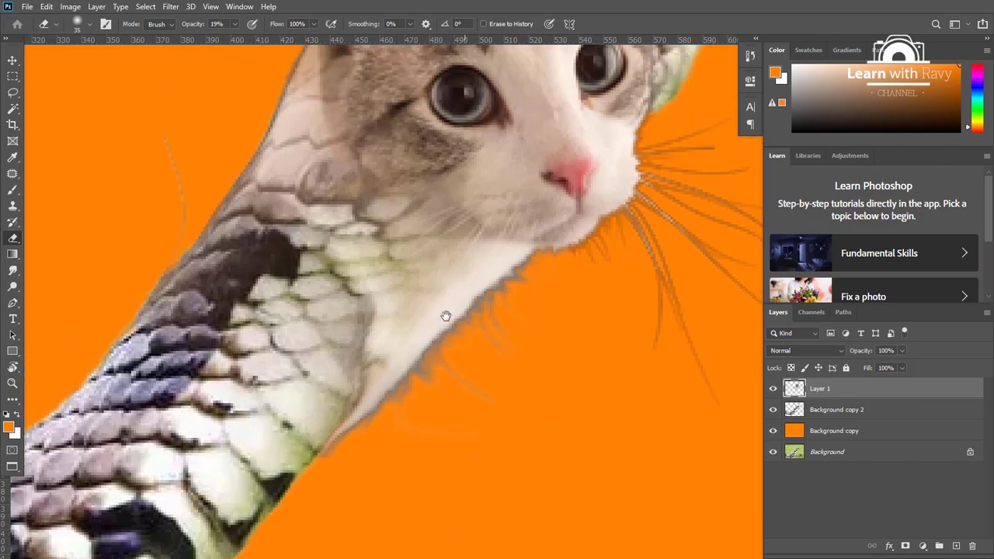
Step: Erase the stray hair beside the back of the neck with the Eraser reduced to size 15
{"action": "scroll", "coordinate": [444, 316], "scroll_direction": "down", "scroll_amount": 1}
{"action": "left_click_drag", "start_coordinate": [244, 238], "coordinate": [333, 251]}
{"action": "scroll", "coordinate": [333, 251], "scroll_direction": "up", "scroll_amount": 1}
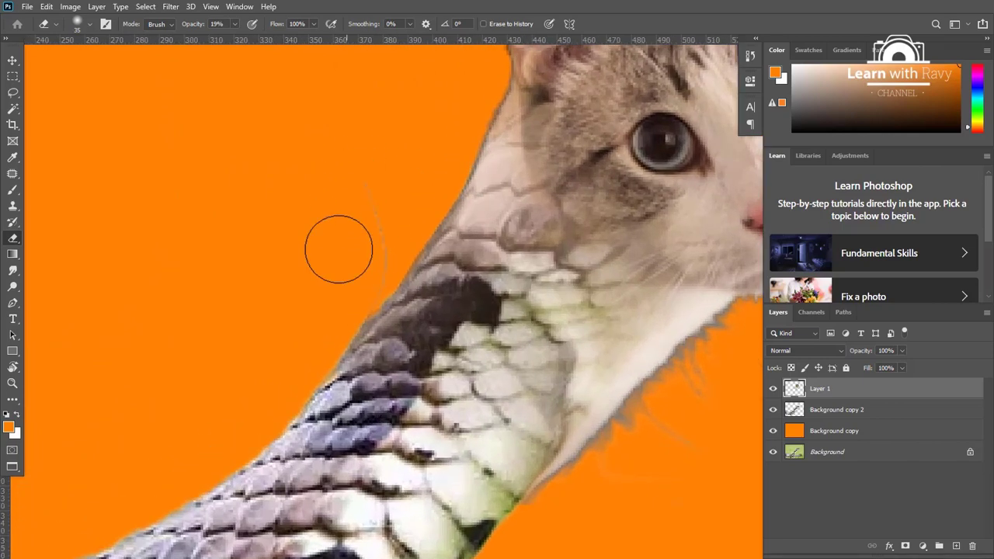
{"action": "key", "text": "bracketleft"}
{"action": "key", "text": "bracketleft"}
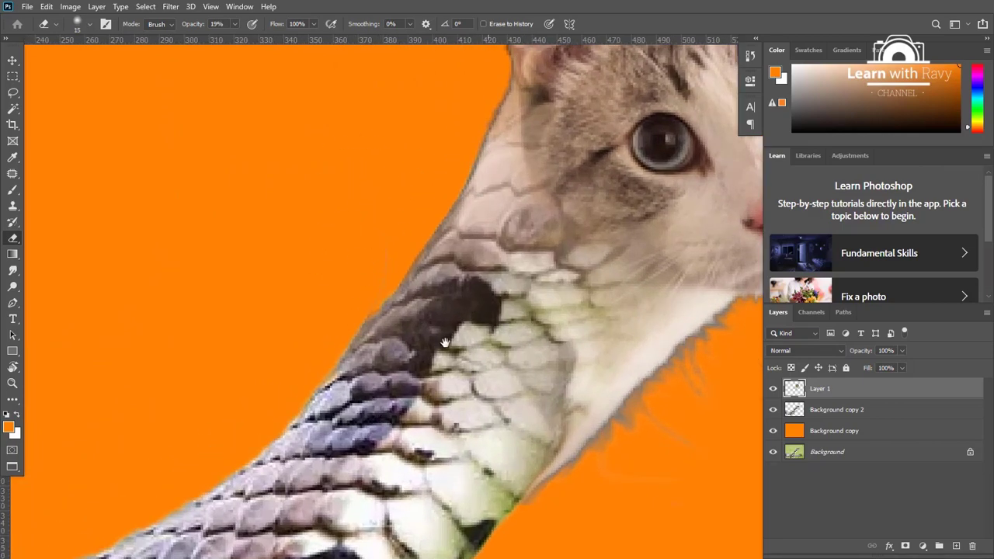
Step: Lock Layer 1's transparent pixels, sample the white neck fur, and paint over the dark throat fringe with a size 25 brush at 27% opacity
{"action": "left_click_drag", "start_coordinate": [444, 343], "coordinate": [289, 326]}
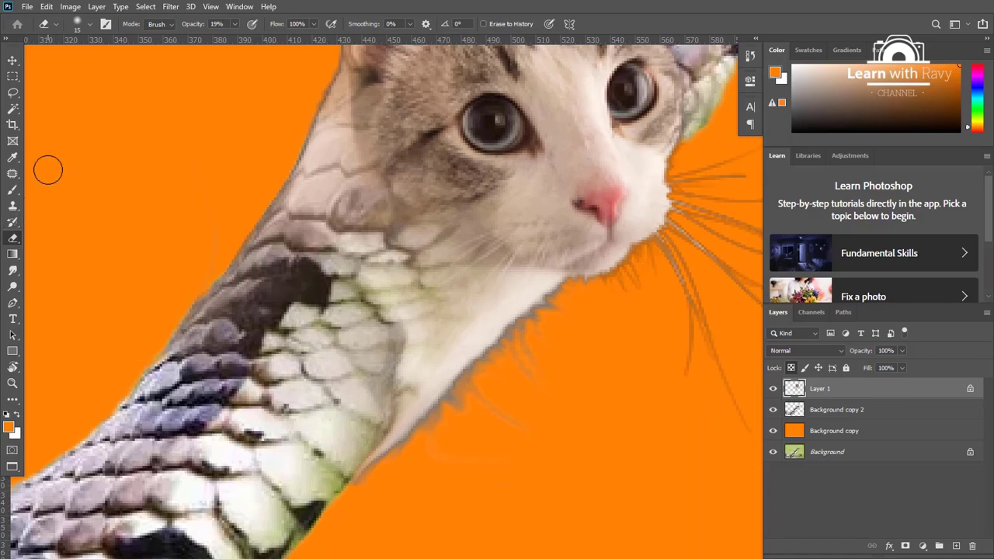
{"action": "left_click", "coordinate": [13, 159]}
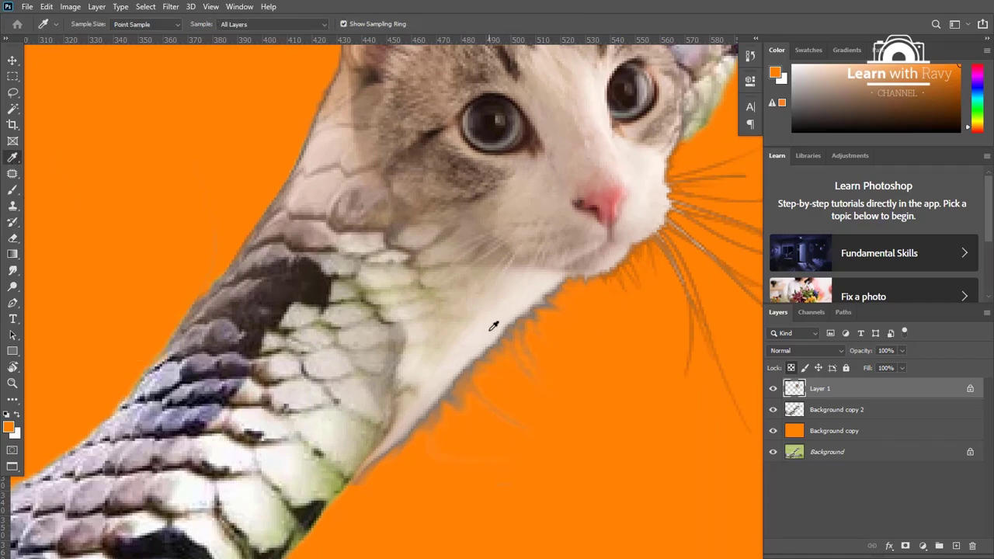
{"action": "key", "text": "b"}
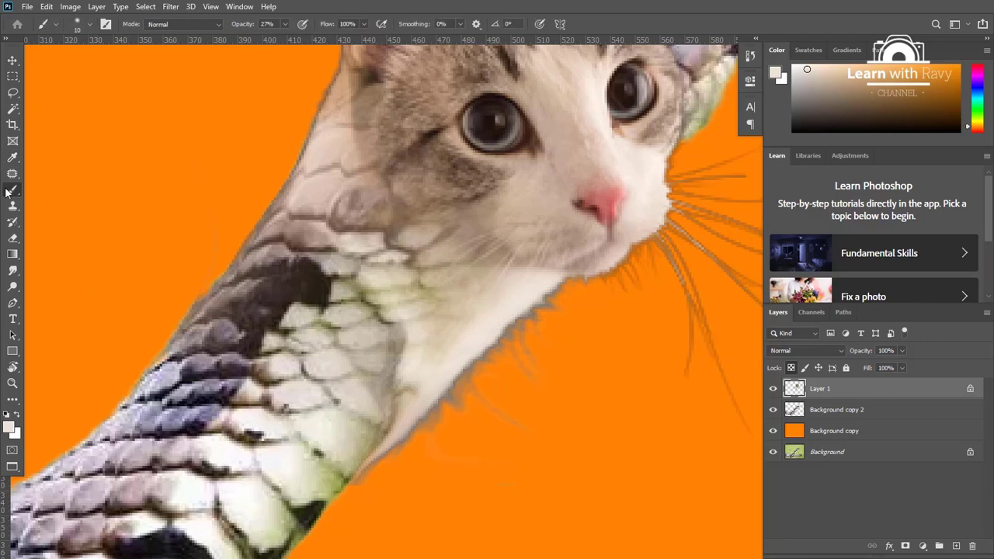
{"action": "mouse_move", "coordinate": [435, 426]}
{"action": "left_mouse_down"}
{"action": "mouse_move", "coordinate": [425, 405]}
{"action": "mouse_move", "coordinate": [466, 384]}
{"action": "mouse_move", "coordinate": [393, 448]}
{"action": "left_mouse_up"}
{"action": "key", "text": "bracketright"}
{"action": "key", "text": "bracketright"}
{"action": "key", "text": "bracketright"}
{"action": "mouse_move", "coordinate": [526, 317]}
{"action": "left_mouse_down"}
{"action": "mouse_move", "coordinate": [474, 365]}
{"action": "mouse_move", "coordinate": [494, 376]}
{"action": "left_mouse_up"}
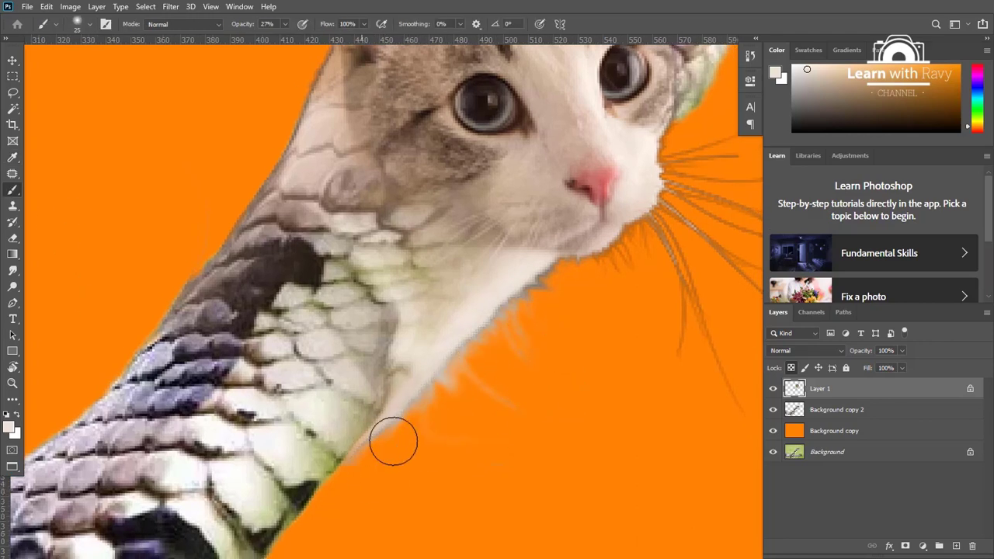
{"action": "mouse_move", "coordinate": [393, 440]}
{"action": "left_mouse_down"}
{"action": "mouse_move", "coordinate": [418, 412]}
{"action": "mouse_move", "coordinate": [536, 329]}
{"action": "mouse_move", "coordinate": [535, 292]}
{"action": "mouse_move", "coordinate": [554, 280]}
{"action": "mouse_move", "coordinate": [533, 297]}
{"action": "mouse_move", "coordinate": [520, 350]}
{"action": "mouse_move", "coordinate": [458, 377]}
{"action": "left_mouse_up"}
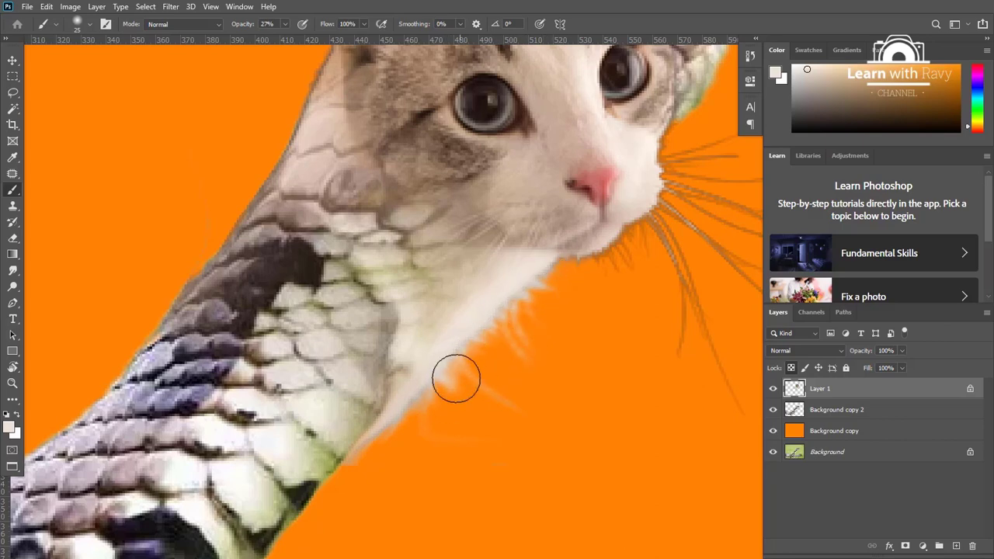
Step: Lighten the whiskers with the sampled fur colour, and reduce the brush to size 10 for the dark hairs under the chin
{"action": "left_click_drag", "start_coordinate": [658, 290], "coordinate": [508, 349]}
{"action": "mouse_move", "coordinate": [584, 479]}
{"action": "left_mouse_down"}
{"action": "mouse_move", "coordinate": [527, 354]}
{"action": "mouse_move", "coordinate": [535, 384]}
{"action": "mouse_move", "coordinate": [725, 420]}
{"action": "mouse_move", "coordinate": [601, 365]}
{"action": "left_mouse_up"}
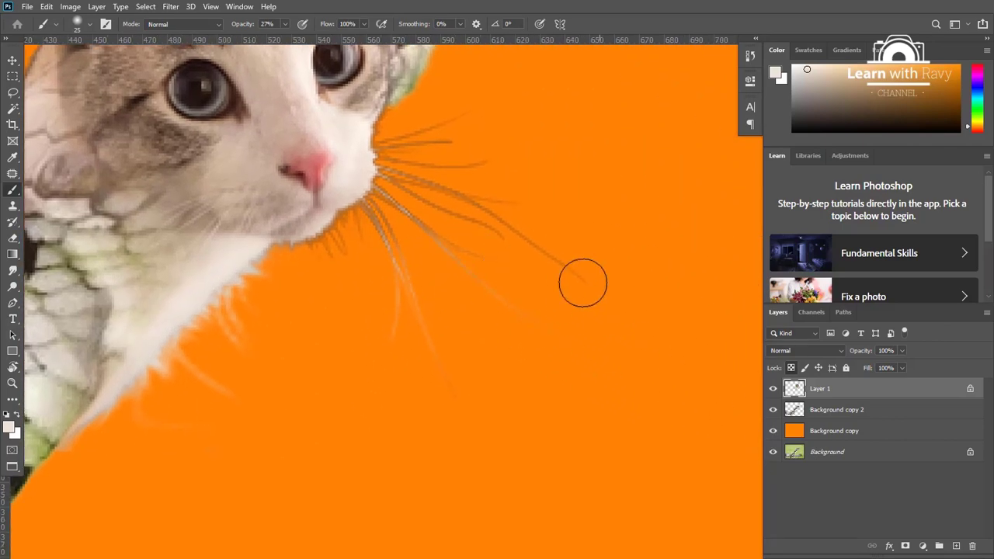
{"action": "mouse_move", "coordinate": [582, 282]}
{"action": "left_mouse_down"}
{"action": "mouse_move", "coordinate": [549, 247]}
{"action": "mouse_move", "coordinate": [470, 210]}
{"action": "mouse_move", "coordinate": [591, 281]}
{"action": "mouse_move", "coordinate": [494, 236]}
{"action": "mouse_move", "coordinate": [450, 187]}
{"action": "mouse_move", "coordinate": [502, 212]}
{"action": "mouse_move", "coordinate": [443, 148]}
{"action": "mouse_move", "coordinate": [402, 175]}
{"action": "mouse_move", "coordinate": [457, 159]}
{"action": "mouse_move", "coordinate": [515, 168]}
{"action": "mouse_move", "coordinate": [453, 193]}
{"action": "mouse_move", "coordinate": [418, 171]}
{"action": "mouse_move", "coordinate": [410, 178]}
{"action": "mouse_move", "coordinate": [379, 124]}
{"action": "mouse_move", "coordinate": [377, 196]}
{"action": "mouse_move", "coordinate": [364, 229]}
{"action": "mouse_move", "coordinate": [395, 242]}
{"action": "left_mouse_up"}
{"action": "key", "text": "["}
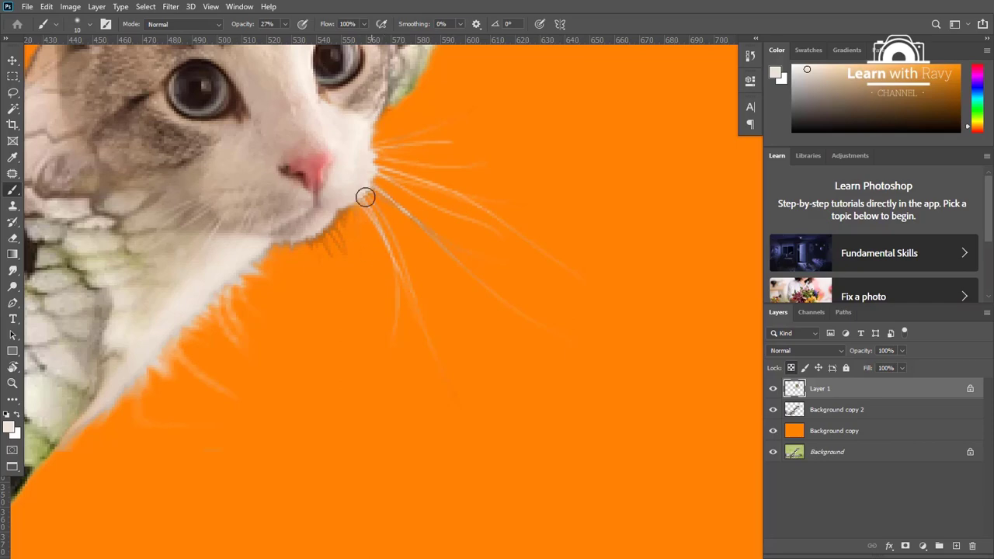
{"action": "left_click_drag", "start_coordinate": [331, 235], "coordinate": [344, 207]}
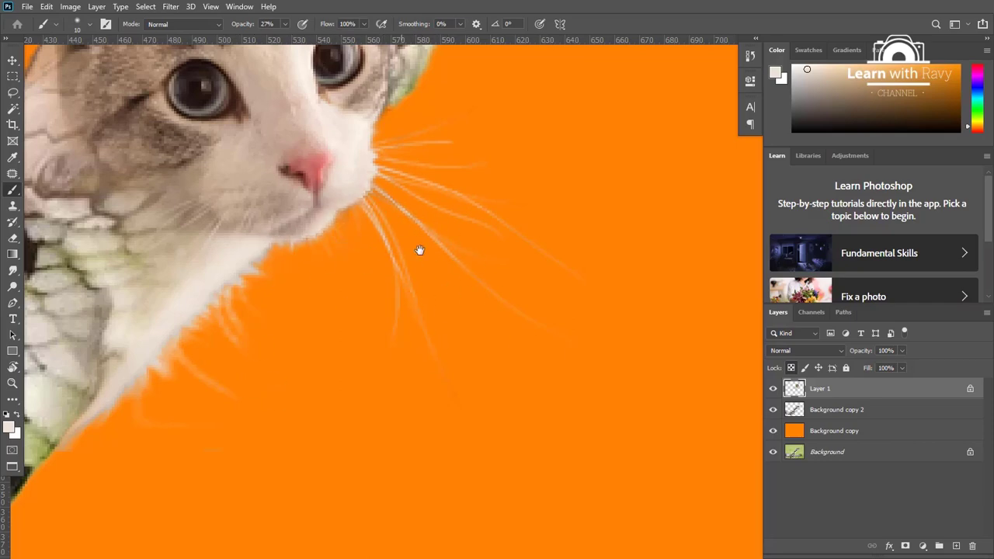
Step: Paint over the dark fringe along both ears, the top of the cat's head and the back of its neck
{"action": "left_click_drag", "start_coordinate": [420, 250], "coordinate": [417, 397]}
{"action": "left_click_drag", "start_coordinate": [335, 122], "coordinate": [448, 230]}
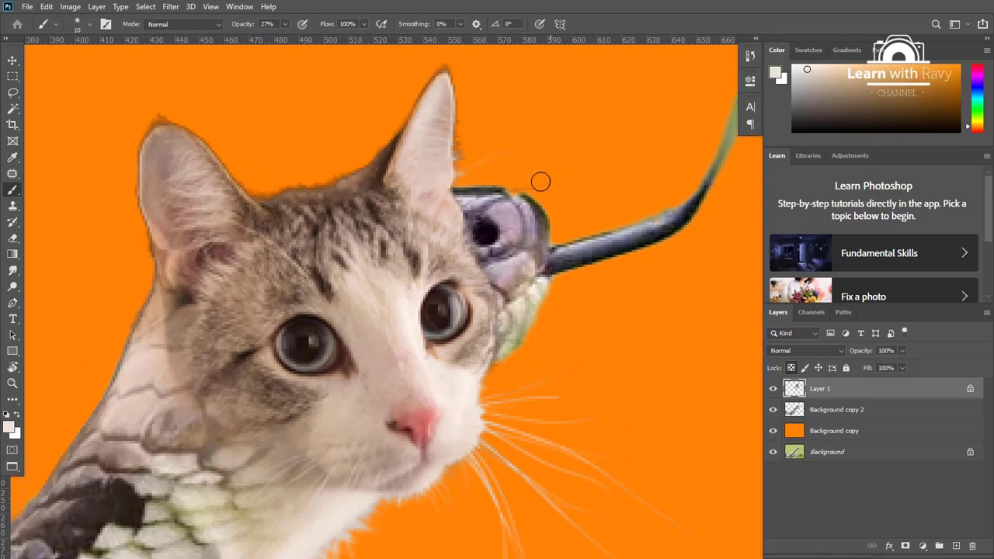
{"action": "left_click_drag", "start_coordinate": [461, 168], "coordinate": [449, 134]}
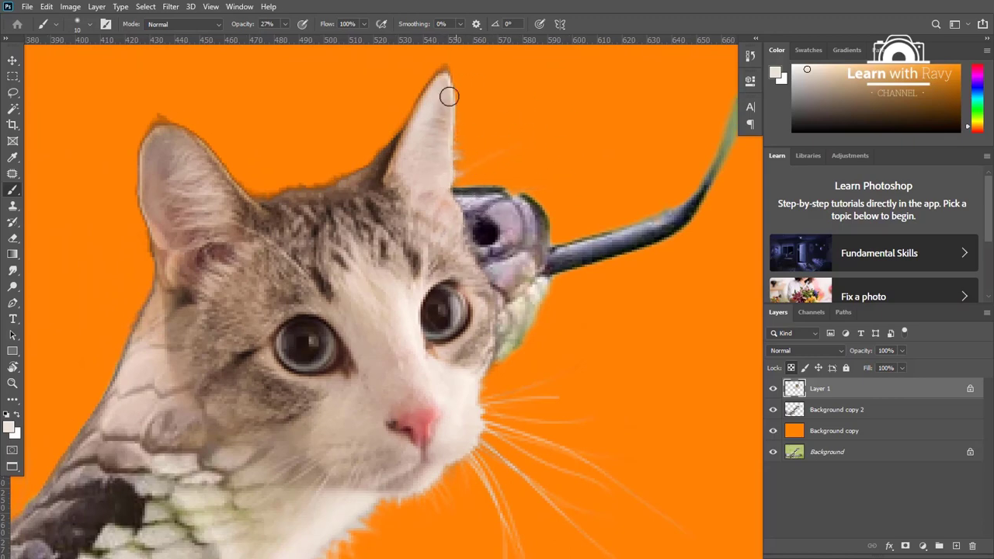
{"action": "left_click_drag", "start_coordinate": [143, 272], "coordinate": [295, 245]}
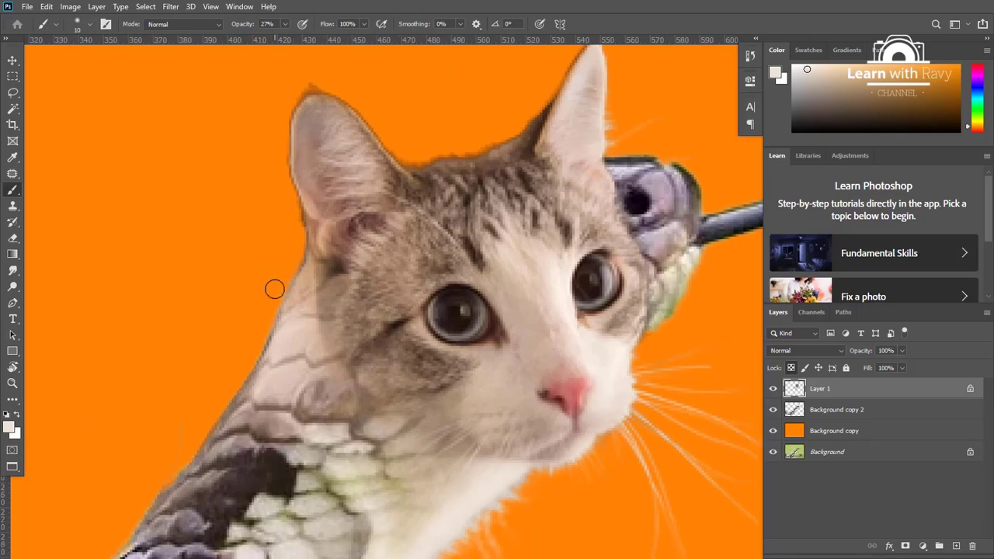
{"action": "mouse_move", "coordinate": [275, 290]}
{"action": "left_mouse_down"}
{"action": "mouse_move", "coordinate": [254, 336]}
{"action": "mouse_move", "coordinate": [300, 231]}
{"action": "mouse_move", "coordinate": [290, 182]}
{"action": "left_mouse_up"}
{"action": "left_click_drag", "start_coordinate": [287, 121], "coordinate": [279, 208]}
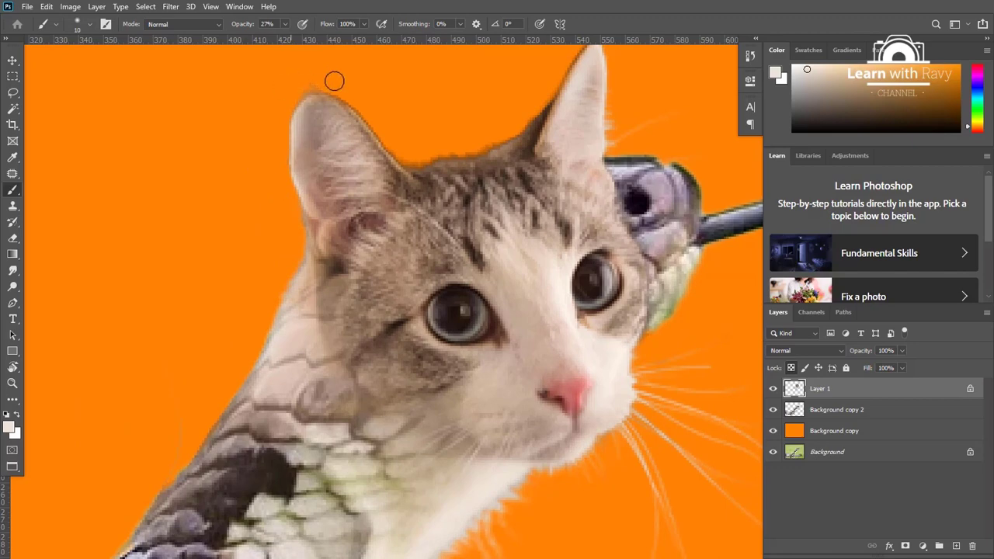
{"action": "mouse_move", "coordinate": [334, 81]}
{"action": "left_mouse_down"}
{"action": "mouse_move", "coordinate": [374, 132]}
{"action": "mouse_move", "coordinate": [464, 151]}
{"action": "mouse_move", "coordinate": [522, 129]}
{"action": "mouse_move", "coordinate": [435, 197]}
{"action": "mouse_move", "coordinate": [478, 155]}
{"action": "left_mouse_up"}
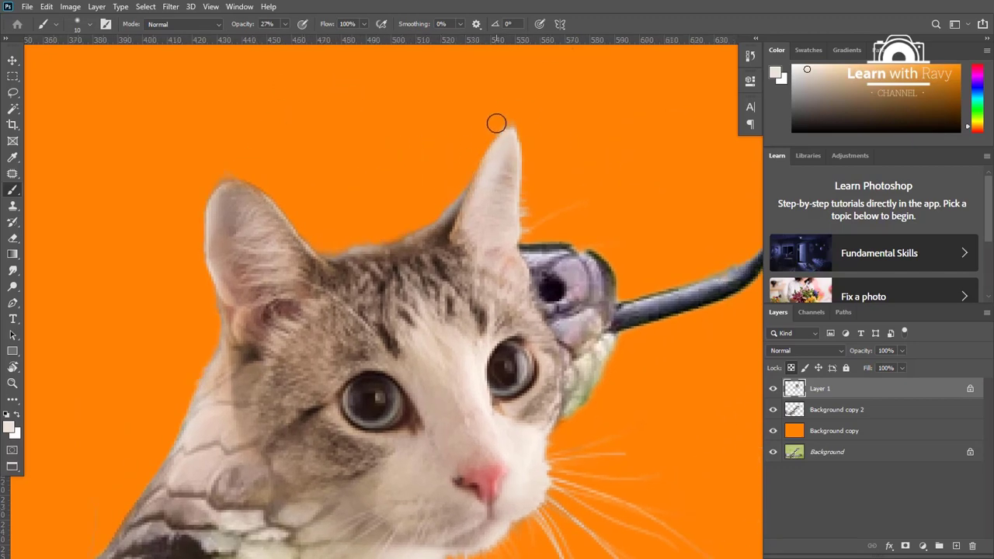
Step: Unlock Layer 1's transparent pixels and select a rectangle around the cat's head and the blended neck
{"action": "scroll", "coordinate": [433, 384], "scroll_direction": "down", "scroll_amount": 10}
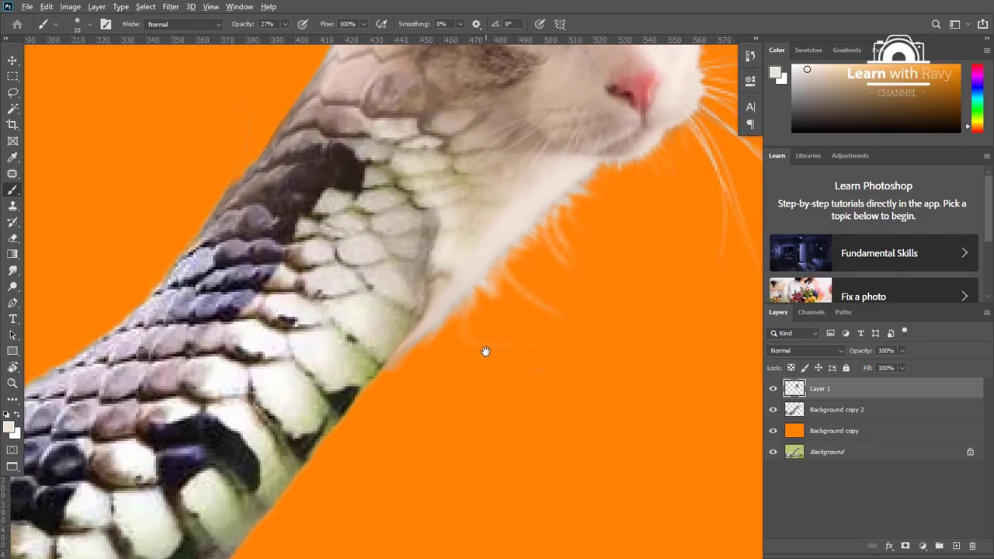
{"action": "scroll", "coordinate": [486, 351], "scroll_direction": "down", "scroll_amount": 2}
{"action": "left_click", "coordinate": [12, 75]}
{"action": "scroll", "coordinate": [311, 168], "scroll_direction": "up", "scroll_amount": 2}
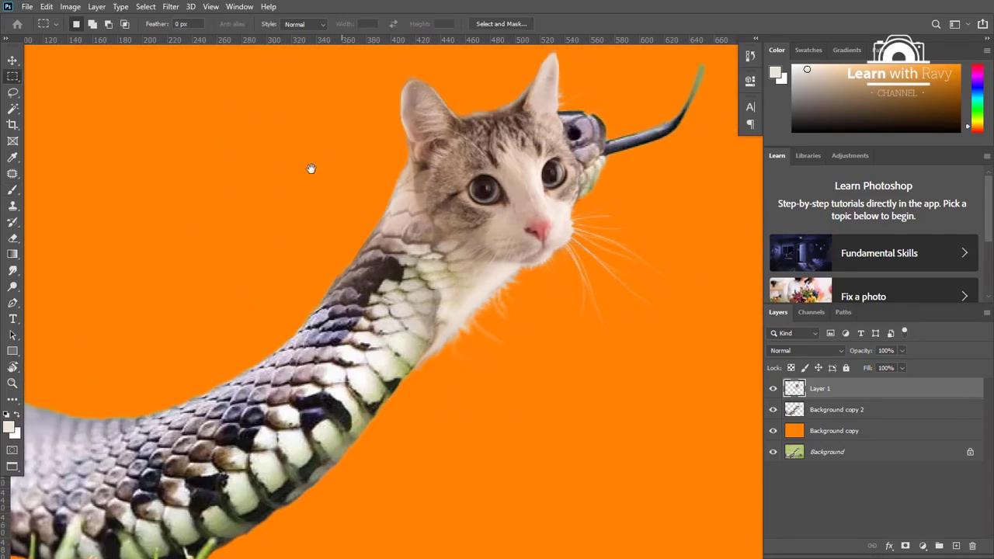
{"action": "mouse_move", "coordinate": [228, 116]}
{"action": "left_mouse_down"}
{"action": "mouse_move", "coordinate": [510, 260]}
{"action": "mouse_move", "coordinate": [560, 437]}
{"action": "left_mouse_up"}
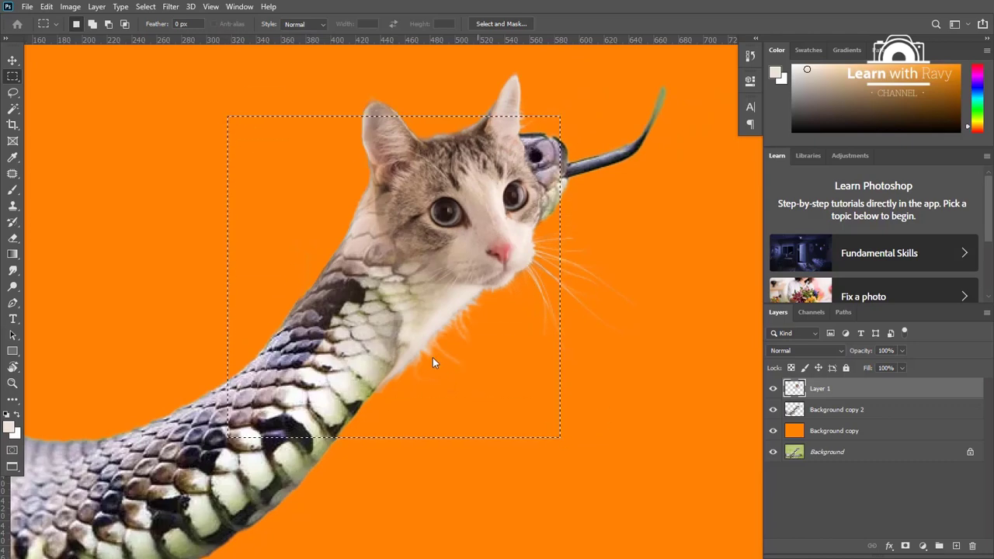
Step: Push the lower edge of the cat's neck inward in Liquify with a Forward Warp brush of size 45, and clear the selection
{"action": "key", "text": "ctrl+shift+x"}
{"action": "key", "text": "ctrl+plus"}
{"action": "key", "text": "ctrl+plus"}
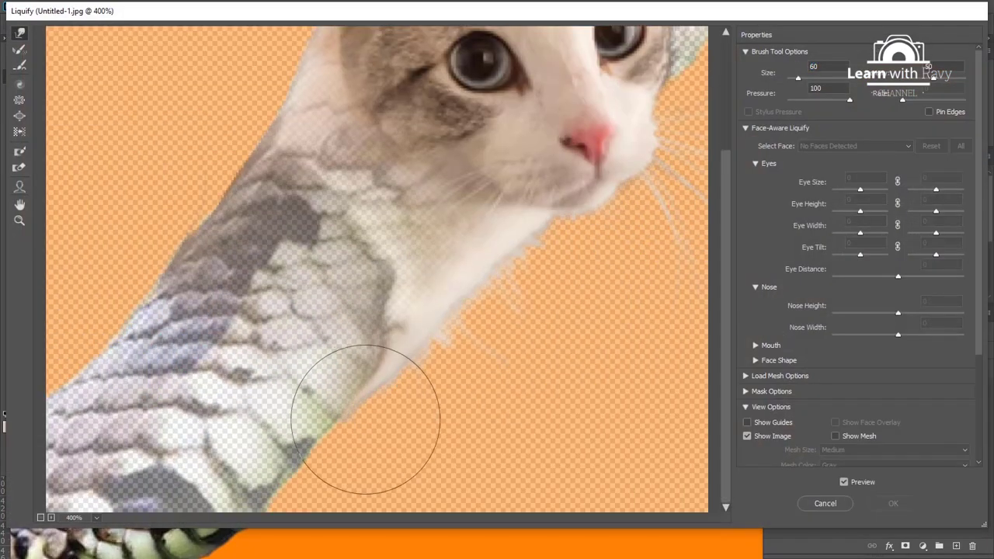
{"action": "key", "text": "["}
{"action": "key", "text": "["}
{"action": "left_click_drag", "start_coordinate": [370, 415], "coordinate": [363, 418]}
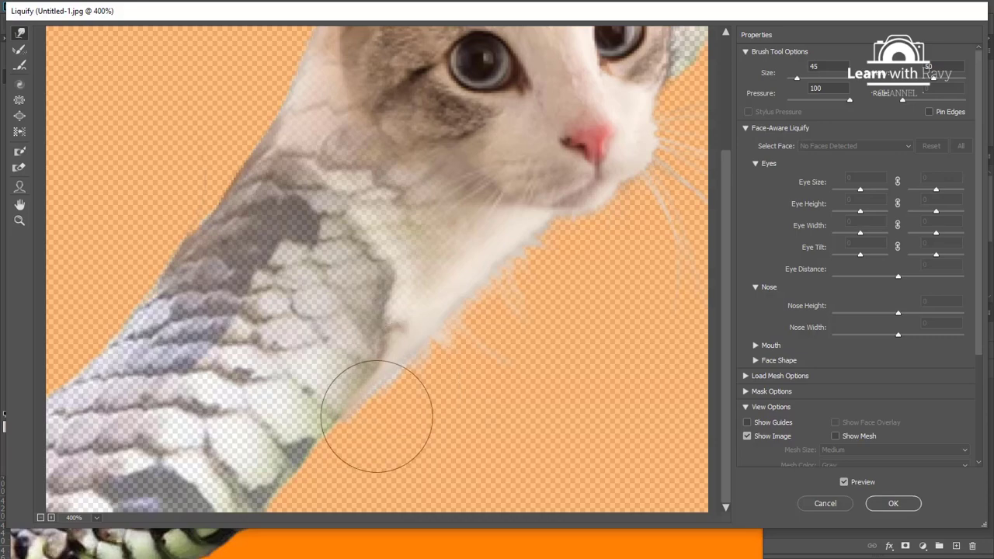
{"action": "key", "text": "Return"}
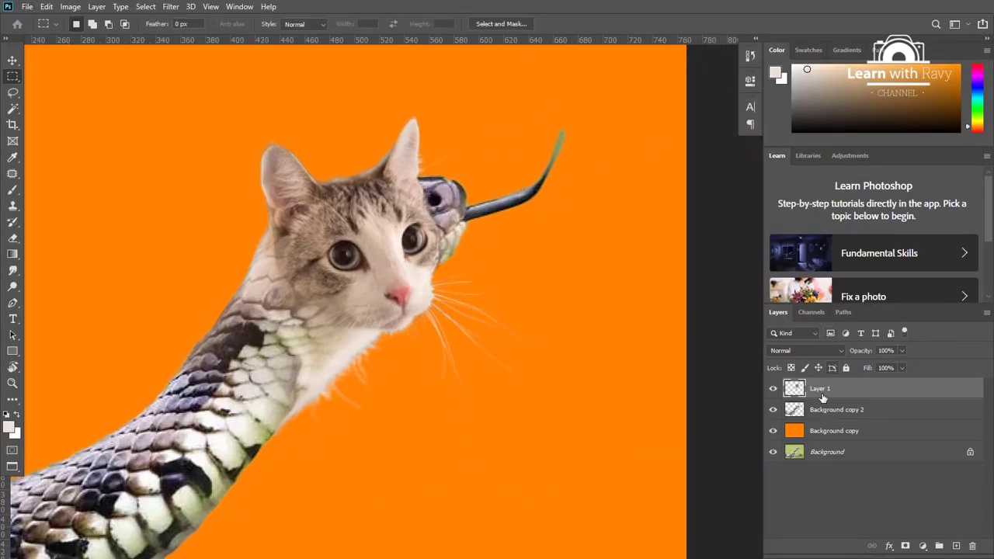
Step: Erase the snake's leftover head and tongue from Background copy 2 with a size 35 eraser at 100% opacity
{"action": "left_click", "coordinate": [819, 409]}
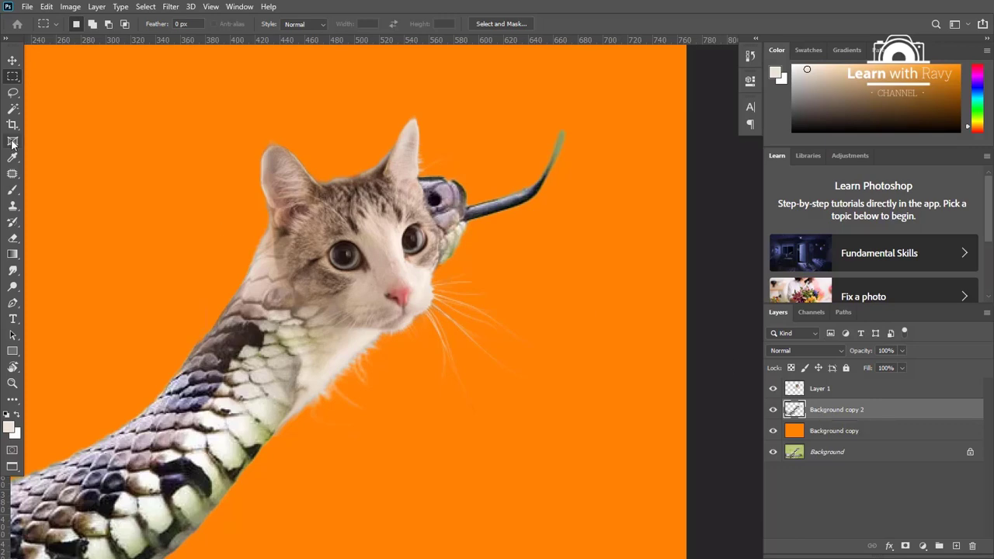
{"action": "left_click", "coordinate": [12, 238]}
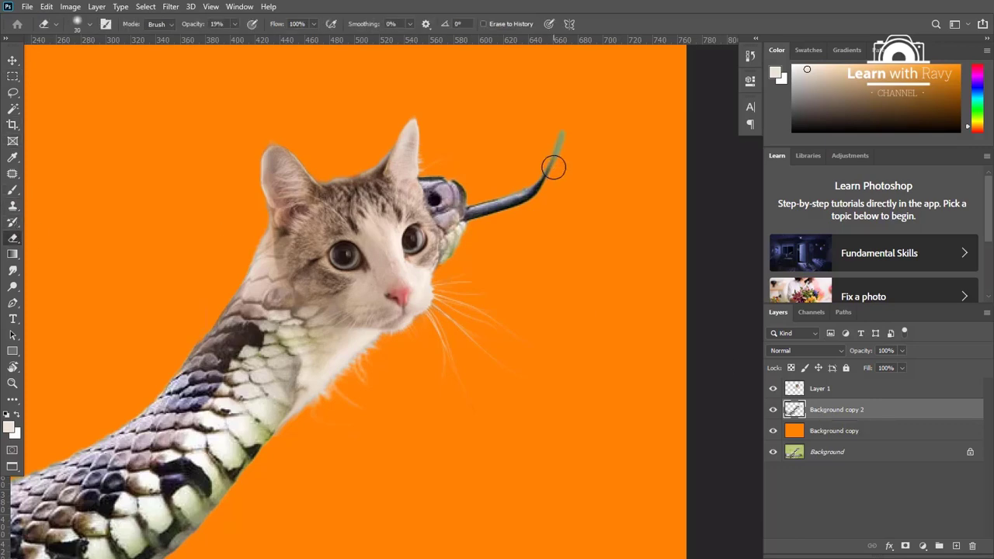
{"action": "key", "text": "bracketright"}
{"action": "mouse_move", "coordinate": [612, 167]}
{"action": "left_mouse_down"}
{"action": "mouse_move", "coordinate": [505, 211]}
{"action": "mouse_move", "coordinate": [406, 285]}
{"action": "mouse_move", "coordinate": [443, 173]}
{"action": "mouse_move", "coordinate": [436, 183]}
{"action": "left_mouse_up"}
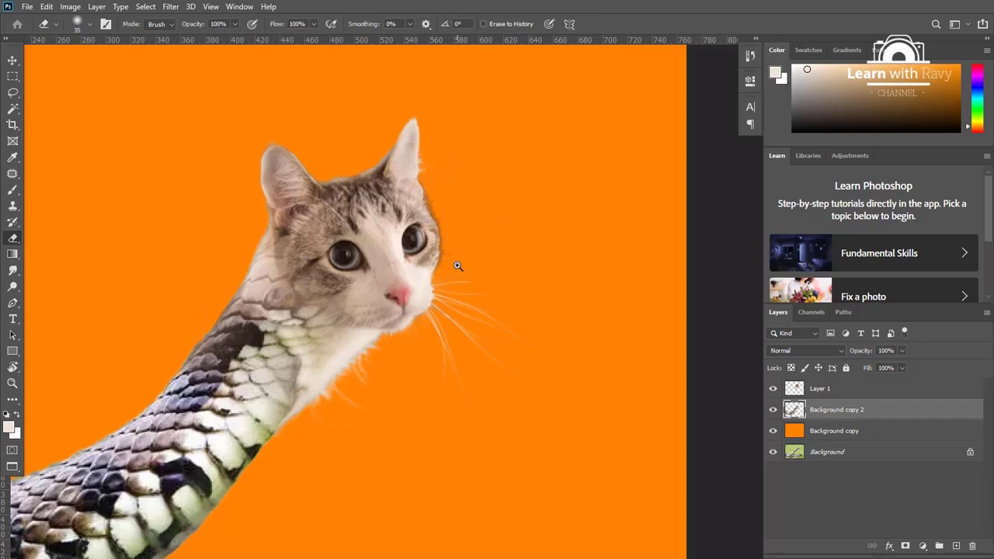
Step: Sample the light fur on Layer 1 and paint over the dark fringe along the cheek and brow beside the cat's far eye
{"action": "left_click", "coordinate": [810, 391]}
{"action": "scroll", "coordinate": [479, 262], "scroll_direction": "up", "scroll_amount": 5}
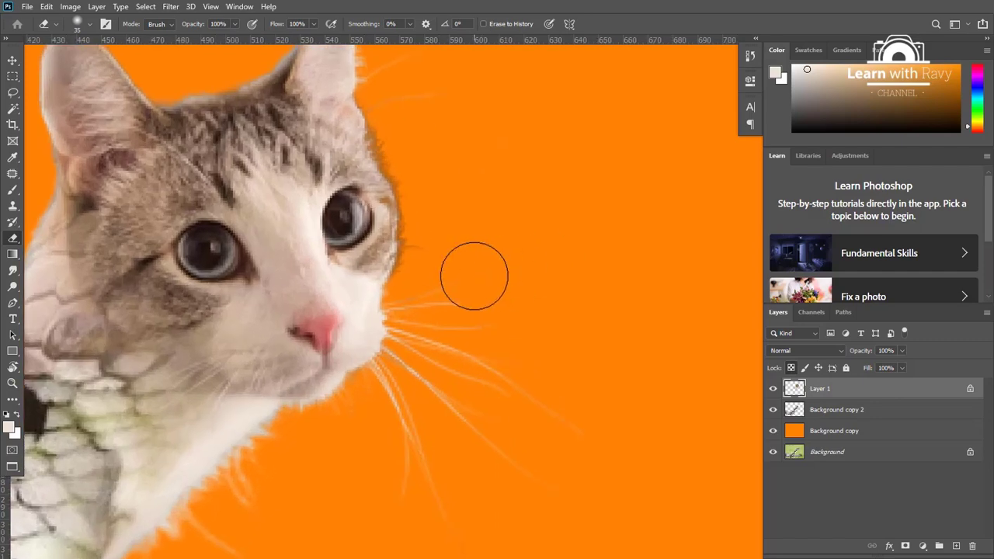
{"action": "key", "text": "i"}
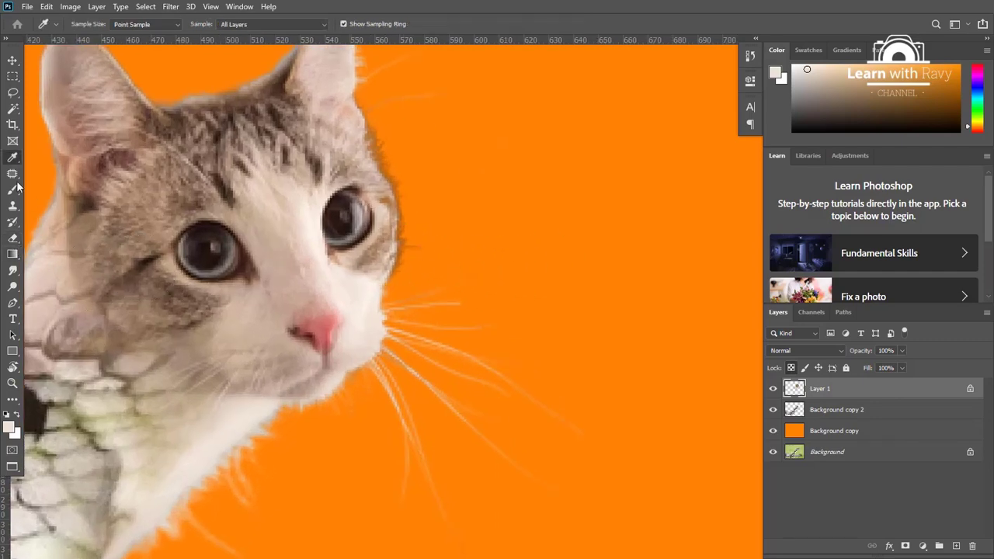
{"action": "left_click", "coordinate": [374, 161]}
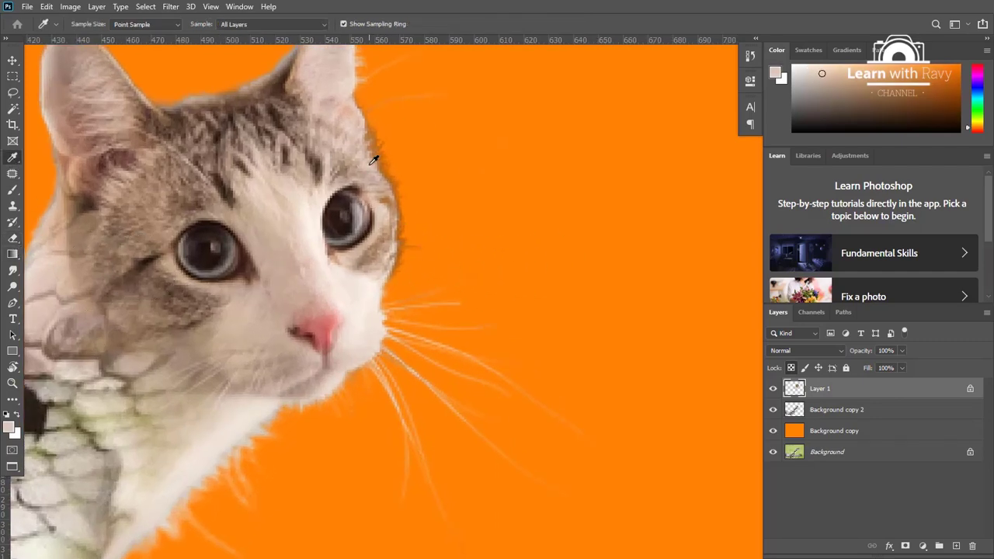
{"action": "key", "text": "b"}
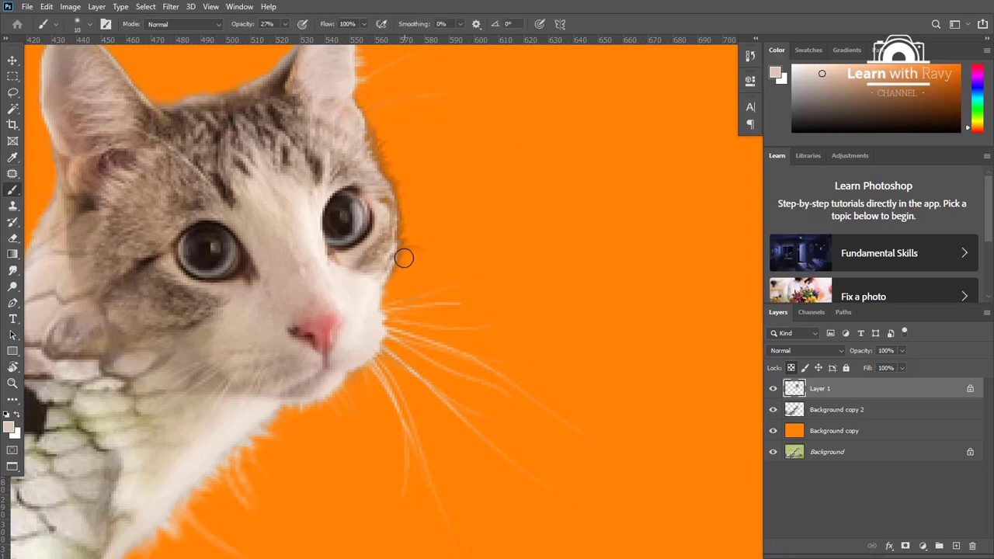
{"action": "mouse_move", "coordinate": [405, 256]}
{"action": "left_mouse_down"}
{"action": "mouse_move", "coordinate": [406, 214]}
{"action": "mouse_move", "coordinate": [393, 204]}
{"action": "mouse_move", "coordinate": [385, 143]}
{"action": "mouse_move", "coordinate": [366, 108]}
{"action": "mouse_move", "coordinate": [377, 150]}
{"action": "left_mouse_up"}
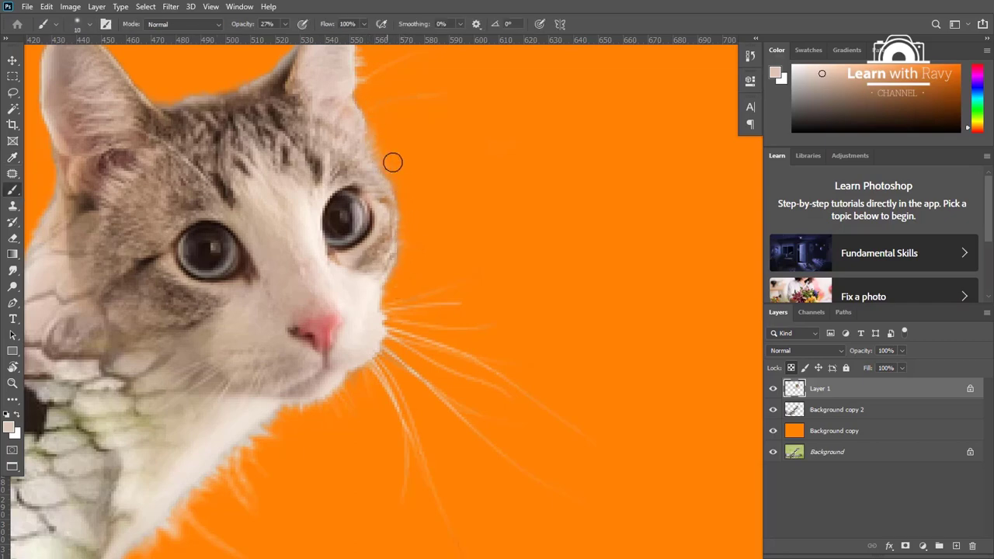
{"action": "scroll", "coordinate": [370, 181], "scroll_direction": "up", "scroll_amount": 3}
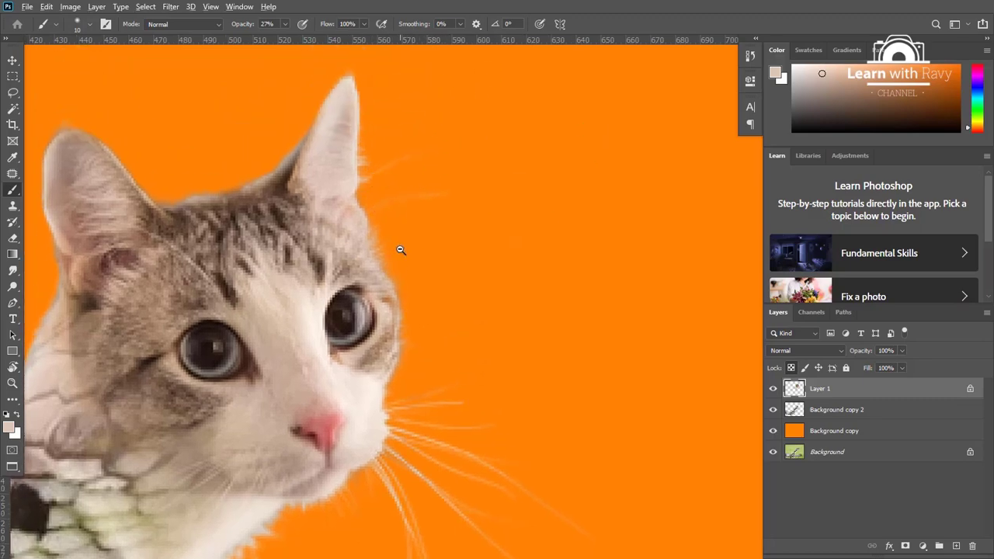
{"action": "scroll", "coordinate": [401, 250], "scroll_direction": "down", "scroll_amount": 5}
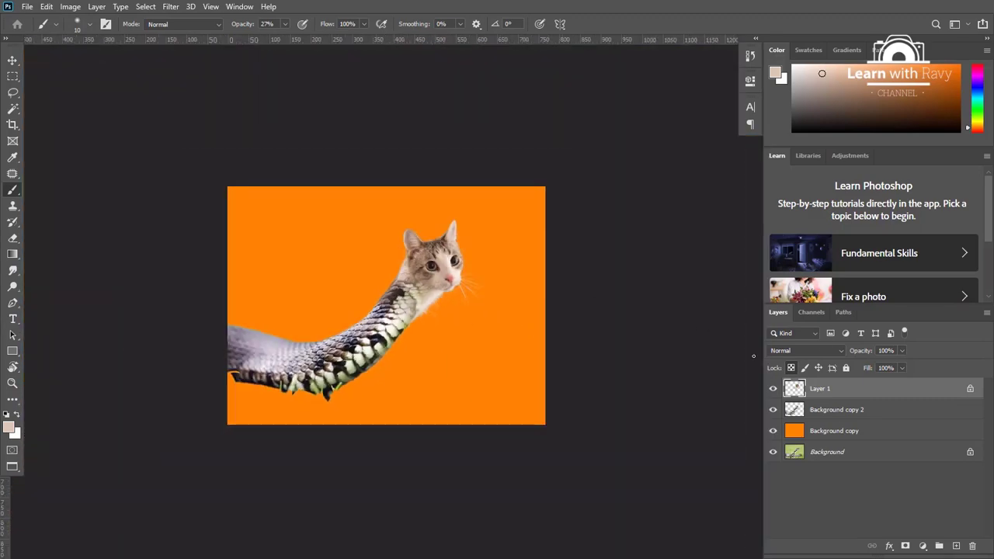
Step: Hide the orange Background copy layer and clone blurred green over the original snake's edge behind the neck on the Background layer
{"action": "left_click", "coordinate": [774, 430]}
{"action": "key", "text": "ctrl+plus"}
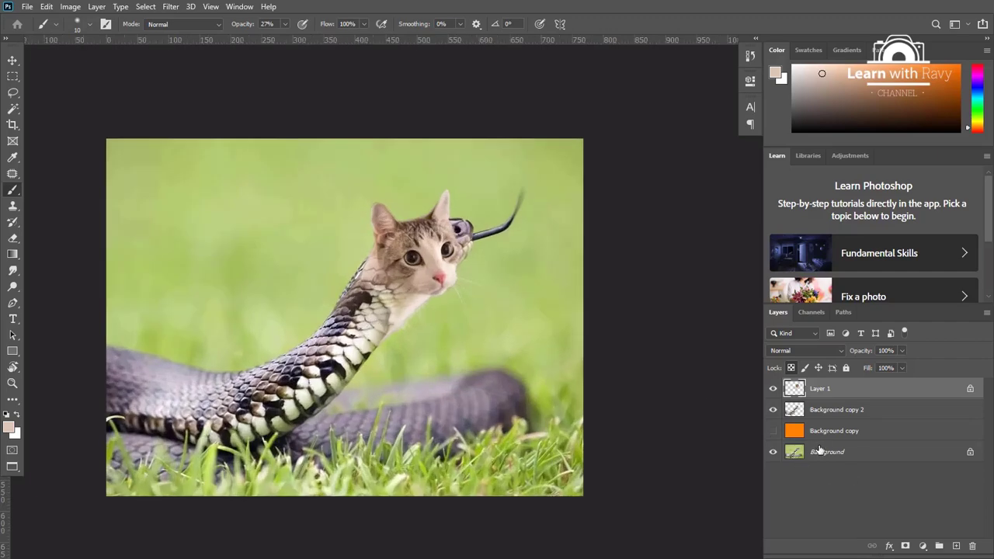
{"action": "left_click", "coordinate": [820, 451]}
{"action": "scroll", "coordinate": [369, 314], "scroll_direction": "up", "scroll_amount": 4}
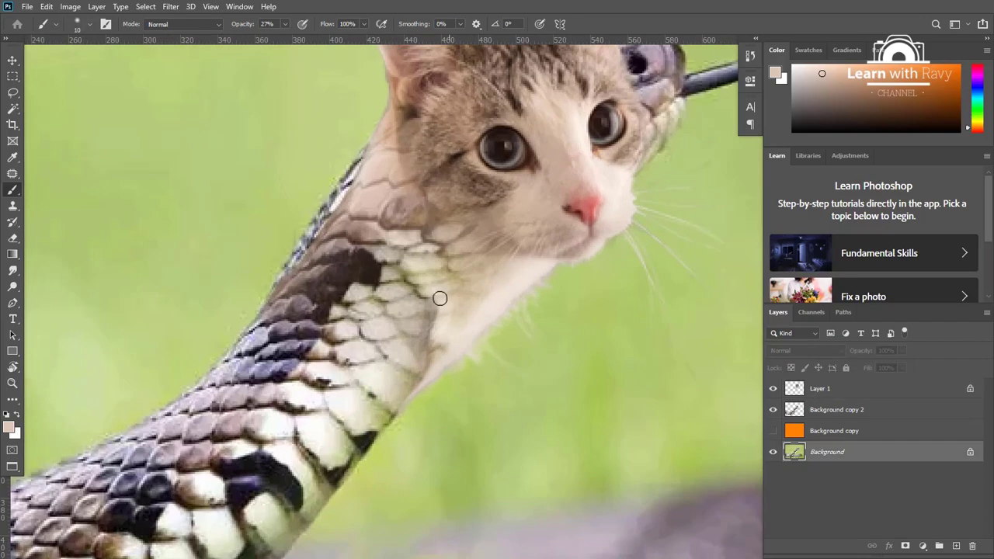
{"action": "scroll", "coordinate": [440, 296], "scroll_direction": "up", "scroll_amount": 2}
{"action": "scroll", "coordinate": [347, 277], "scroll_direction": "down", "scroll_amount": 2}
{"action": "key", "text": "s"}
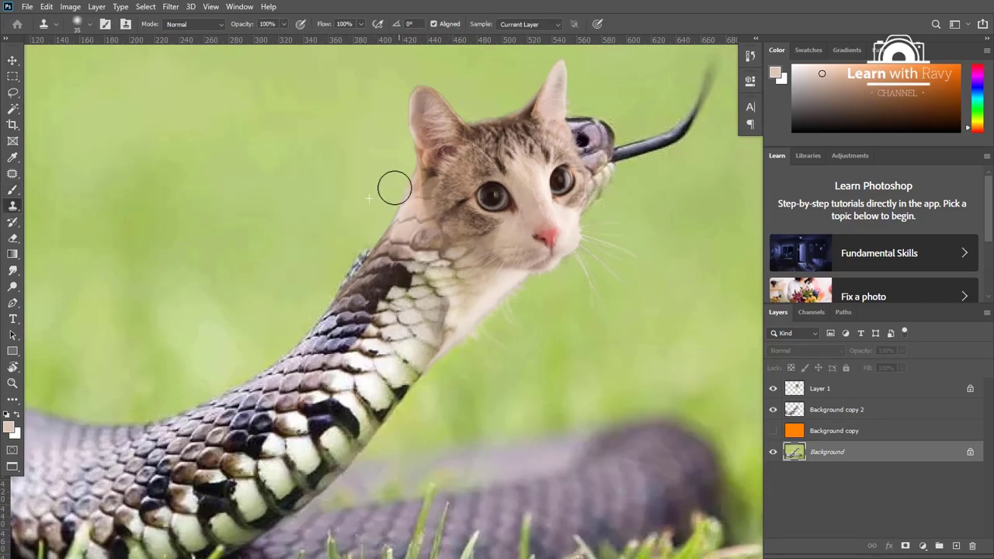
{"action": "left_click", "coordinate": [317, 269], "text": "alt"}
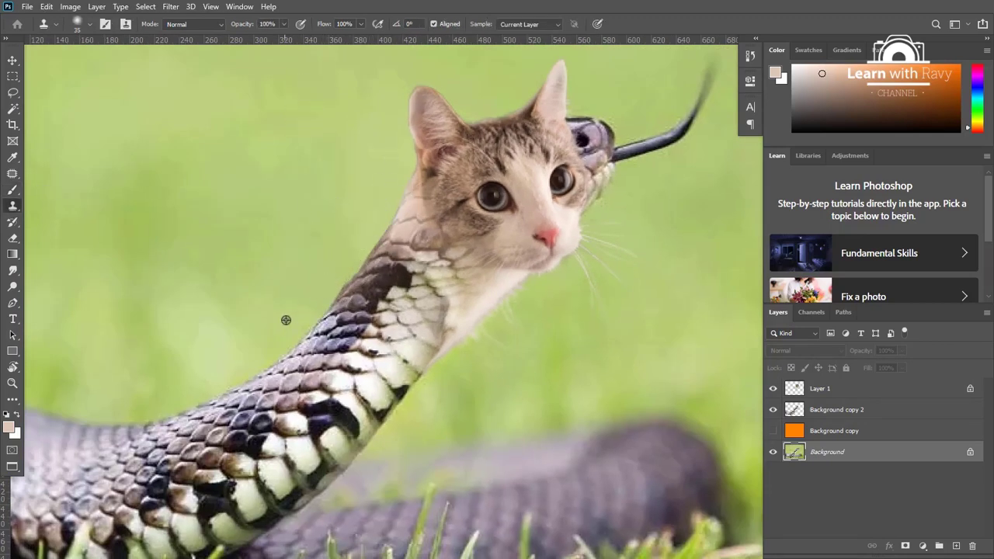
{"action": "left_click_drag", "start_coordinate": [510, 298], "coordinate": [522, 311]}
Step: Clone blurred green over the original snake's tongue and head beside the cat's face on the Background layer
{"action": "left_click_drag", "start_coordinate": [606, 279], "coordinate": [505, 336]}
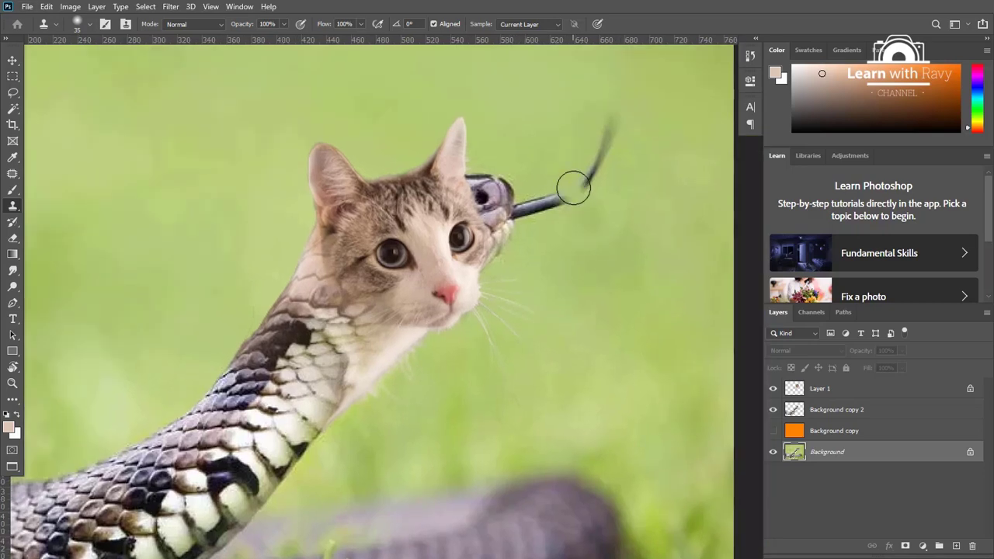
{"action": "left_click", "coordinate": [572, 188]}
{"action": "mouse_move", "coordinate": [580, 191]}
{"action": "left_mouse_down"}
{"action": "mouse_move", "coordinate": [611, 133]}
{"action": "mouse_move", "coordinate": [586, 147]}
{"action": "mouse_move", "coordinate": [624, 155]}
{"action": "mouse_move", "coordinate": [551, 208]}
{"action": "mouse_move", "coordinate": [555, 181]}
{"action": "mouse_move", "coordinate": [480, 215]}
{"action": "mouse_move", "coordinate": [525, 167]}
{"action": "mouse_move", "coordinate": [476, 169]}
{"action": "mouse_move", "coordinate": [468, 208]}
{"action": "mouse_move", "coordinate": [496, 248]}
{"action": "mouse_move", "coordinate": [474, 163]}
{"action": "mouse_move", "coordinate": [420, 174]}
{"action": "left_mouse_up"}
{"action": "left_click", "coordinate": [515, 127], "text": "alt"}
{"action": "left_click", "coordinate": [387, 110], "text": "alt"}
{"action": "left_click_drag", "start_coordinate": [499, 262], "coordinate": [441, 277]}
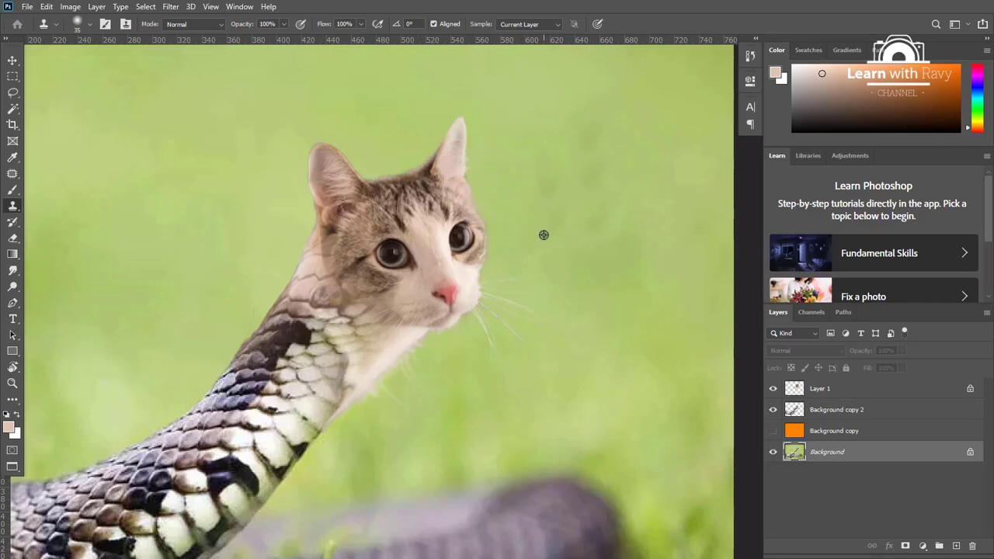
{"action": "left_click", "coordinate": [544, 236], "text": "alt"}
{"action": "left_click", "coordinate": [487, 253]}
{"action": "left_click", "coordinate": [583, 381], "text": "alt"}
{"action": "left_click", "coordinate": [497, 327]}
{"action": "left_click_drag", "start_coordinate": [461, 385], "coordinate": [475, 356]}
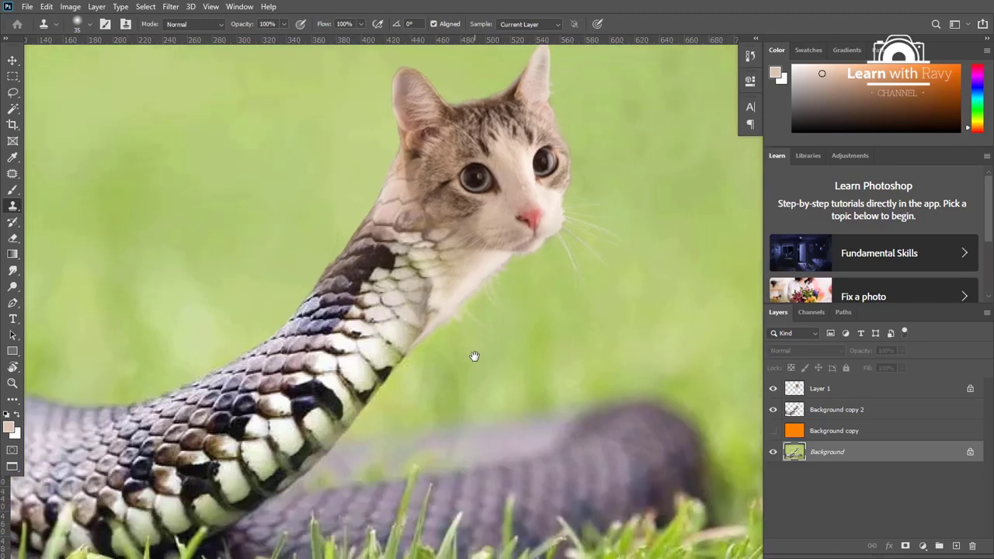
{"action": "scroll", "coordinate": [527, 298], "scroll_direction": "down", "scroll_amount": 3}
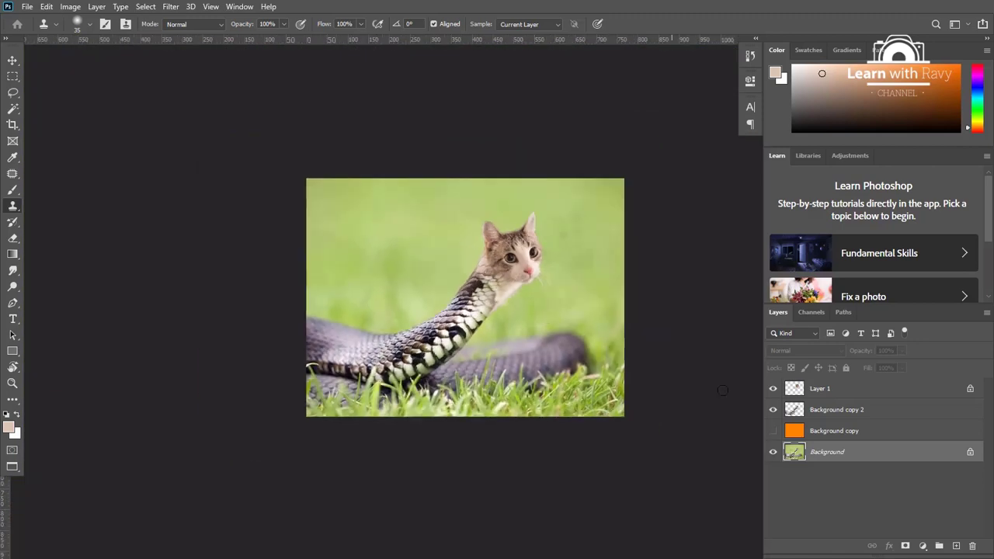
Step: Raise the contrast of the cat's head on Layer 1 to 19 with Brightness/Contrast
{"action": "left_click", "coordinate": [819, 391]}
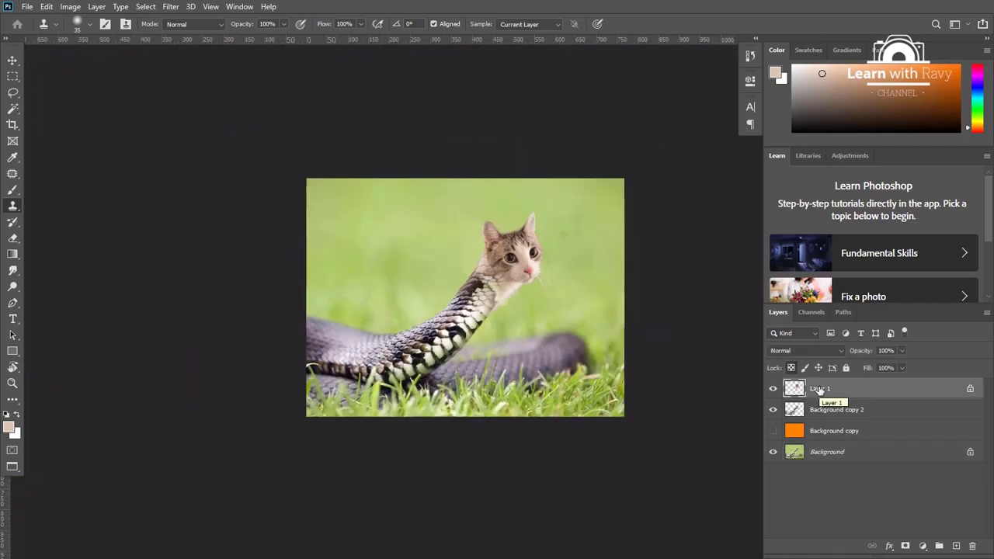
{"action": "scroll", "coordinate": [530, 256], "scroll_direction": "up", "scroll_amount": 3}
{"action": "left_click_drag", "start_coordinate": [588, 344], "coordinate": [613, 279]}
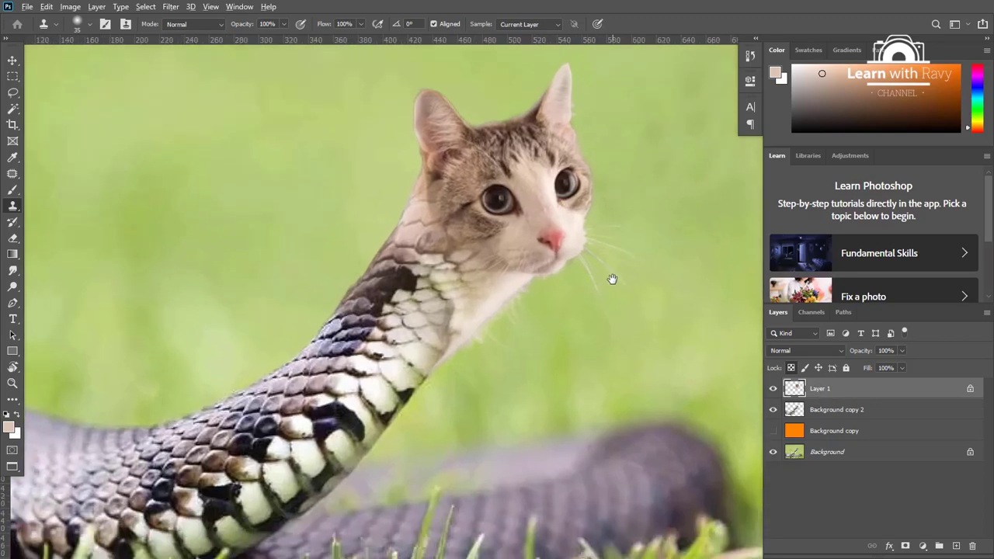
{"action": "scroll", "coordinate": [612, 279], "scroll_direction": "down", "scroll_amount": 3}
{"action": "left_click_drag", "start_coordinate": [613, 348], "coordinate": [528, 325]}
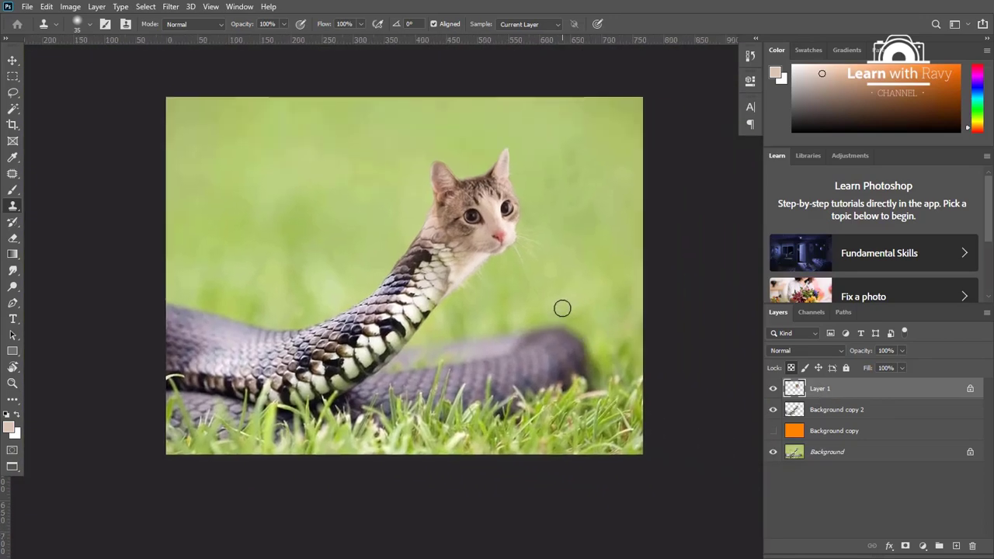
{"action": "scroll", "coordinate": [563, 308], "scroll_direction": "right", "scroll_amount": 1}
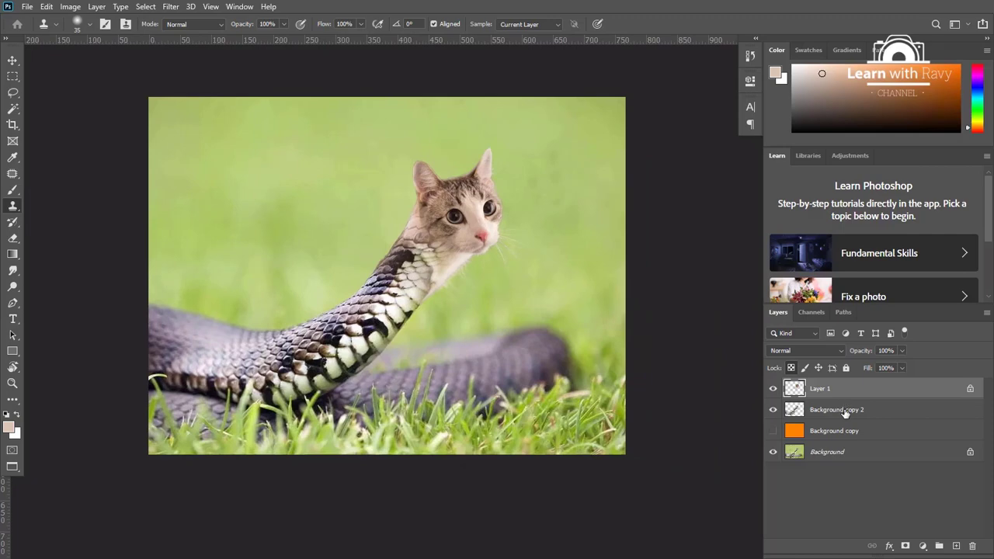
{"action": "left_click", "coordinate": [72, 9]}
{"action": "mouse_move", "coordinate": [124, 38]}
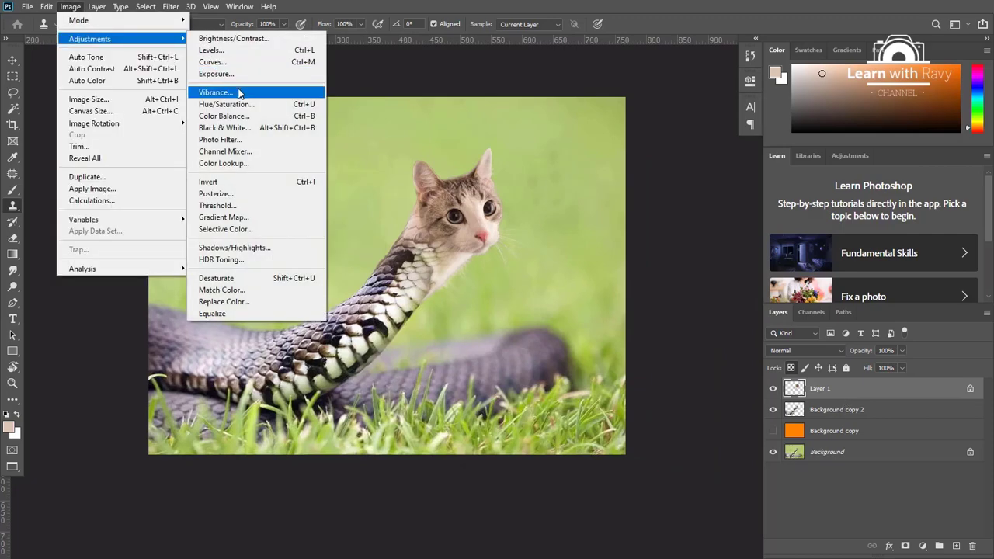
{"action": "left_click", "coordinate": [234, 38]}
{"action": "left_click_drag", "start_coordinate": [581, 225], "coordinate": [593, 228]}
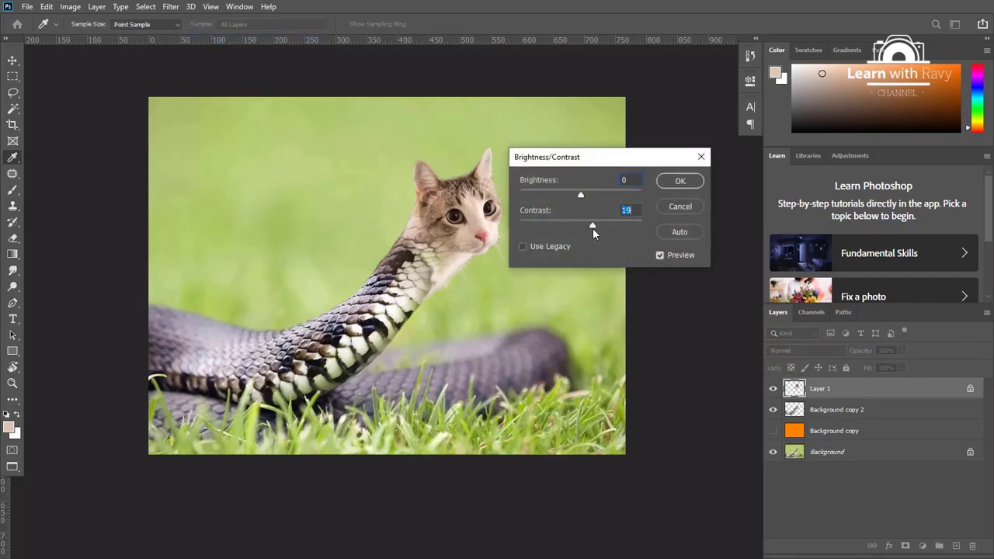
{"action": "left_click", "coordinate": [681, 181]}
Step: Raise the contrast of the snake's body on Background copy 2 to 44 with Brightness/Contrast
{"action": "left_click", "coordinate": [825, 413]}
{"action": "left_click", "coordinate": [72, 8]}
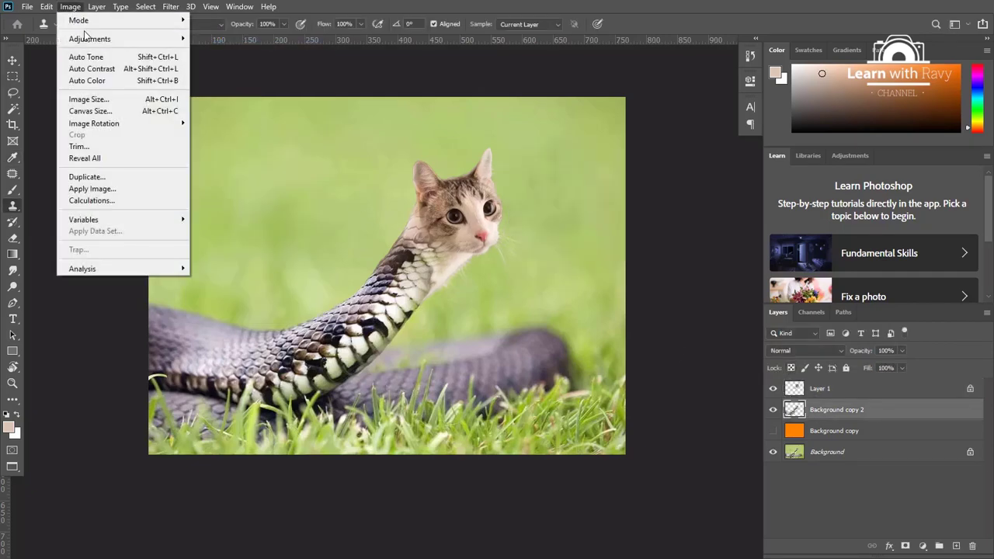
{"action": "mouse_move", "coordinate": [90, 39]}
{"action": "left_click", "coordinate": [225, 40]}
{"action": "left_click_drag", "start_coordinate": [584, 223], "coordinate": [606, 231]}
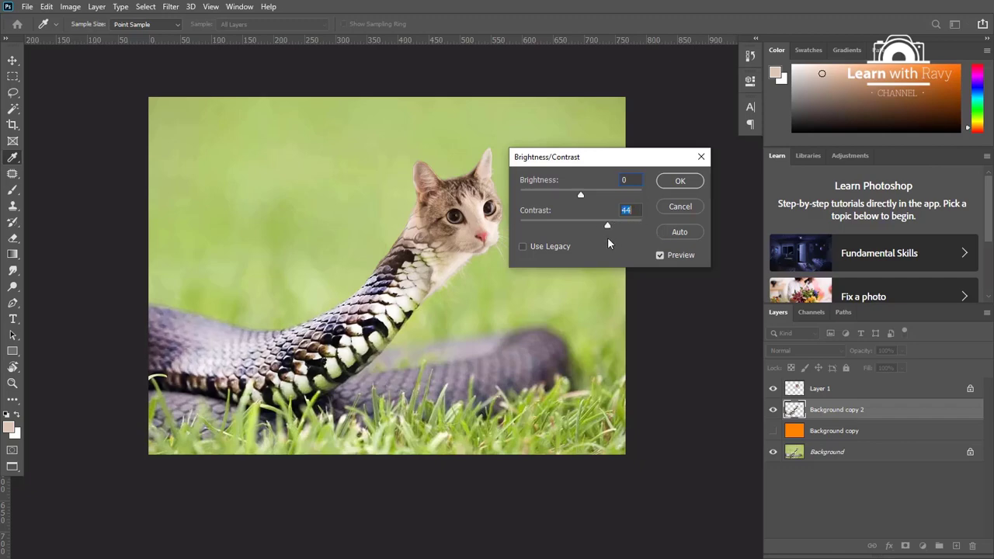
{"action": "left_click", "coordinate": [680, 180]}
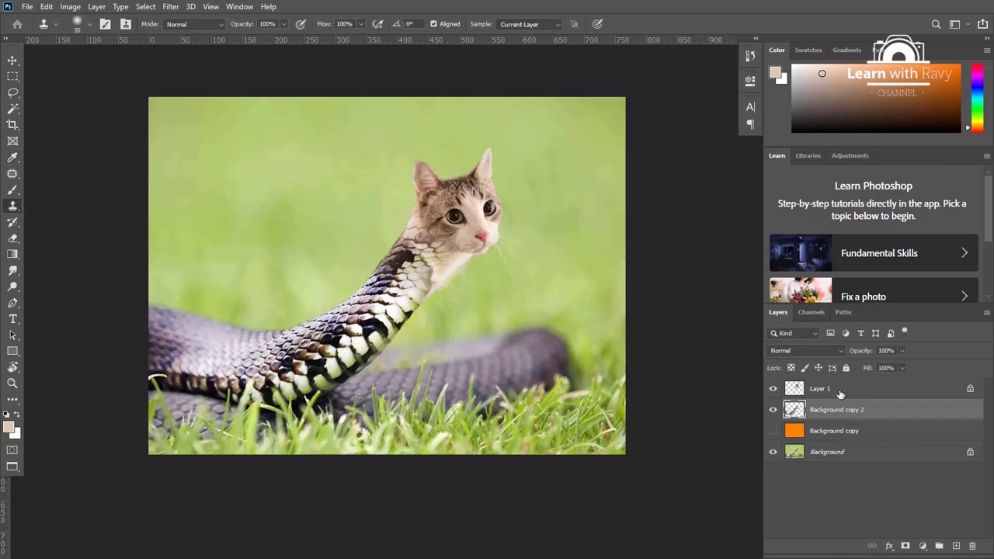
Step: Merge Layer 1 and Background copy 2 into a single layer
{"action": "left_click", "coordinate": [885, 388], "text": "shift"}
{"action": "right_click", "coordinate": [885, 389]}
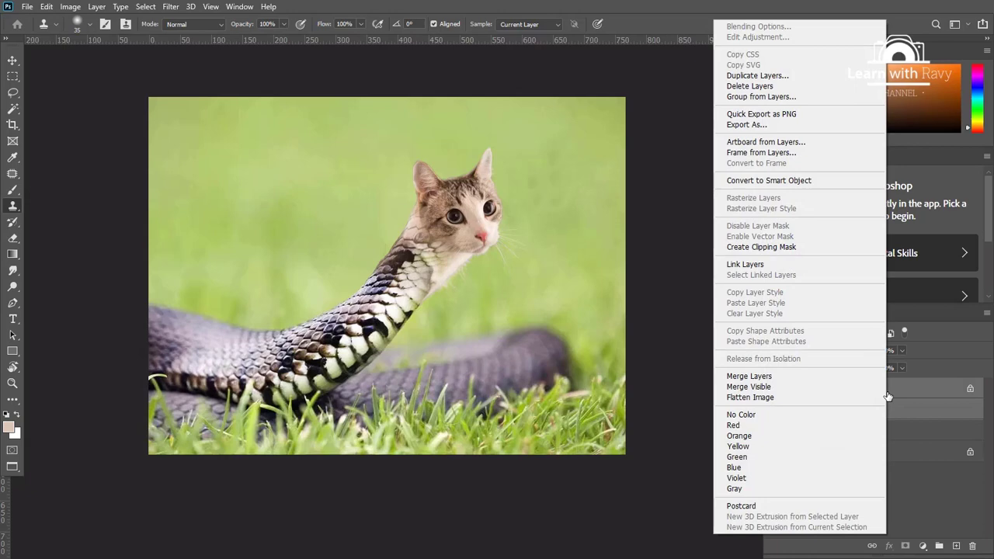
{"action": "left_click", "coordinate": [826, 379]}
Step: Duplicate the merged cat-snake layer and set the copy's blend mode to Hard Light
{"action": "left_click_drag", "start_coordinate": [828, 398], "coordinate": [956, 546]}
{"action": "left_click", "coordinate": [823, 350]}
{"action": "left_click", "coordinate": [800, 393]}
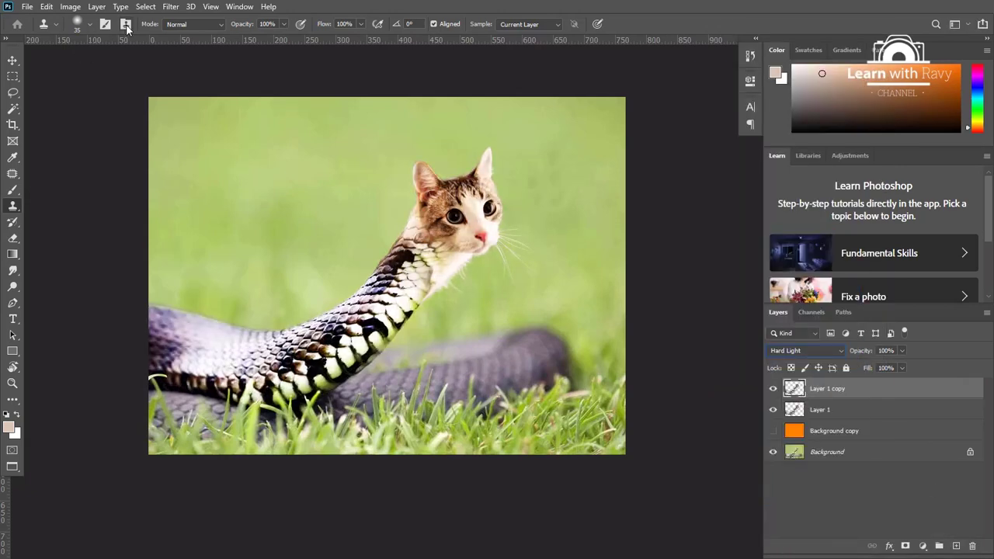
Step: Sharpen the cat-snake by applying a High Pass filter with a radius of 1 pixel to Layer 1 copy
{"action": "left_click", "coordinate": [170, 6]}
{"action": "left_click", "coordinate": [346, 265]}
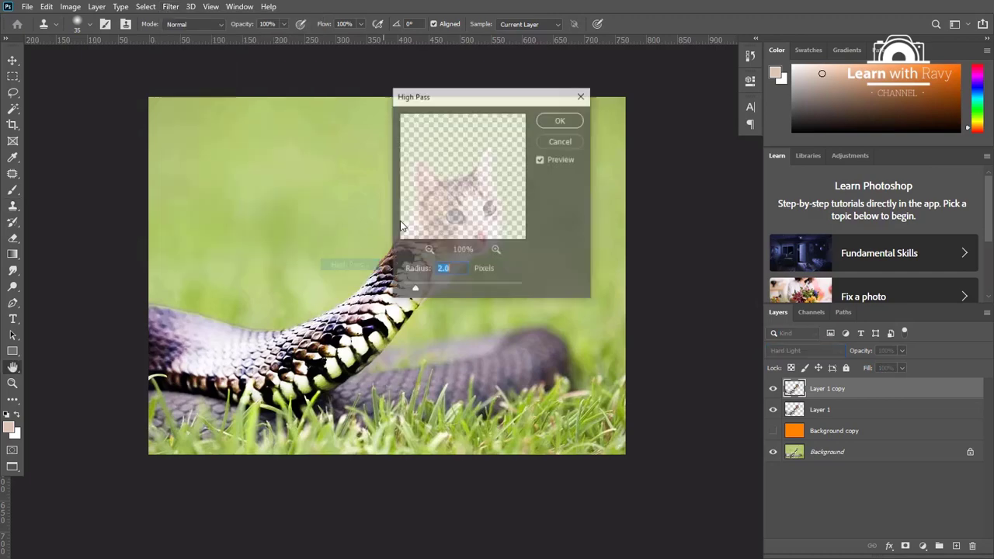
{"action": "left_click_drag", "start_coordinate": [469, 100], "coordinate": [675, 136]}
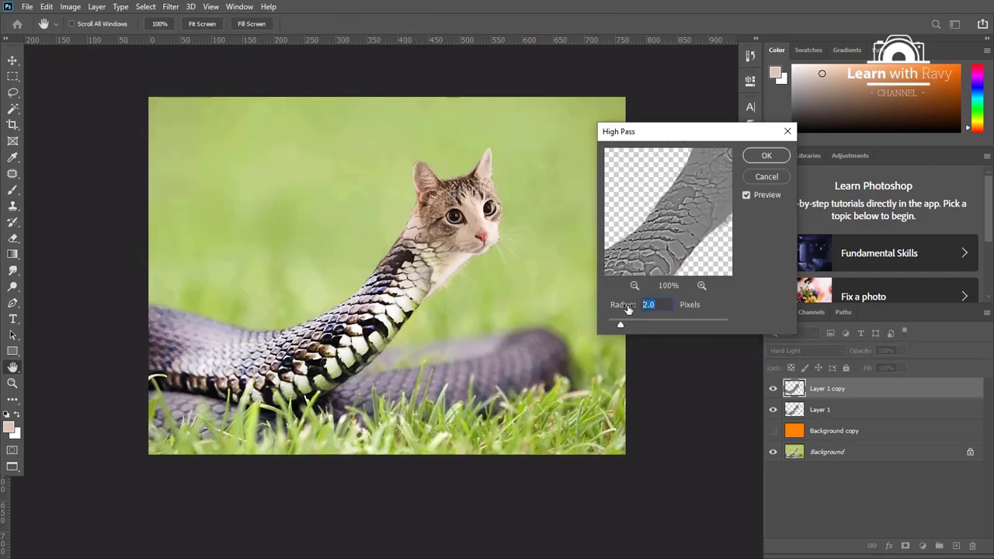
{"action": "type", "text": "1.4"}
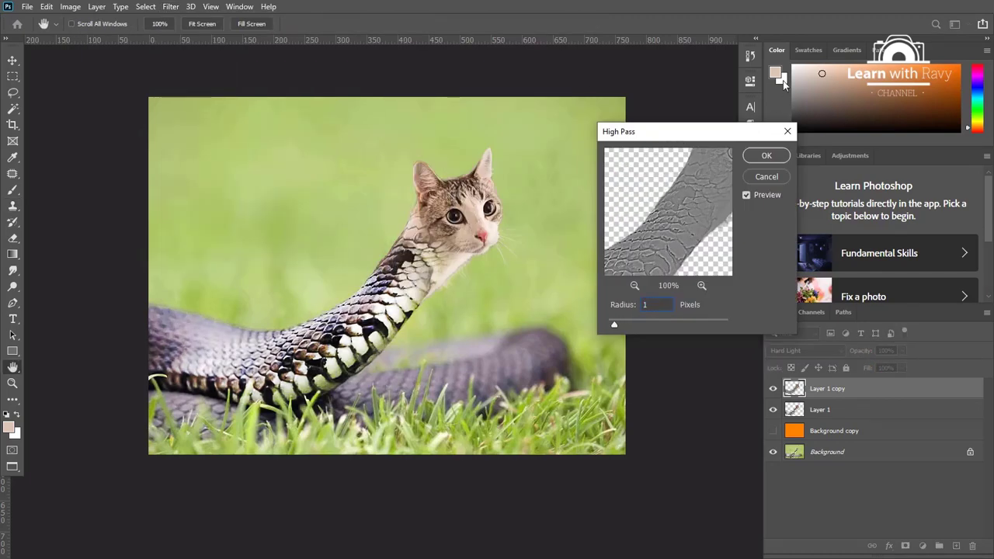
{"action": "left_click", "coordinate": [766, 155]}
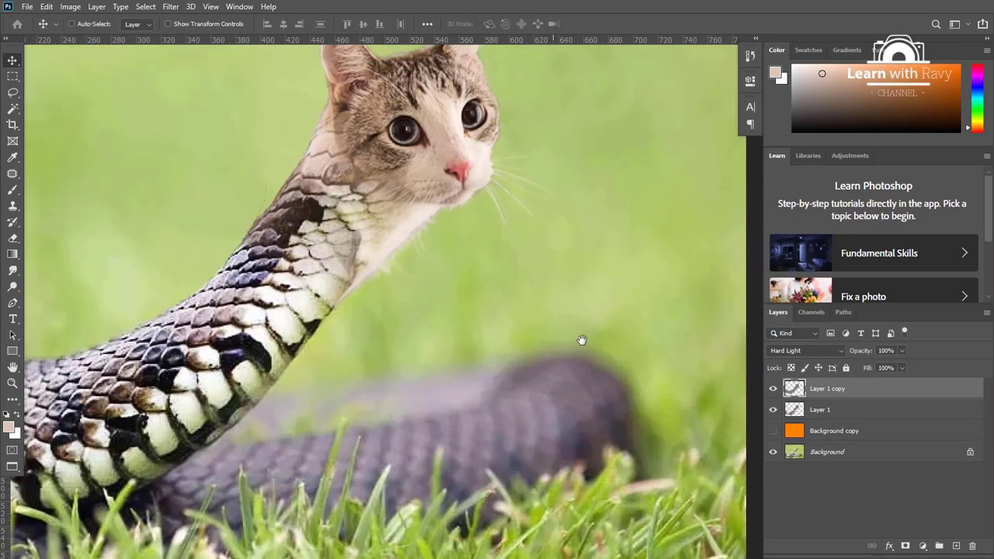